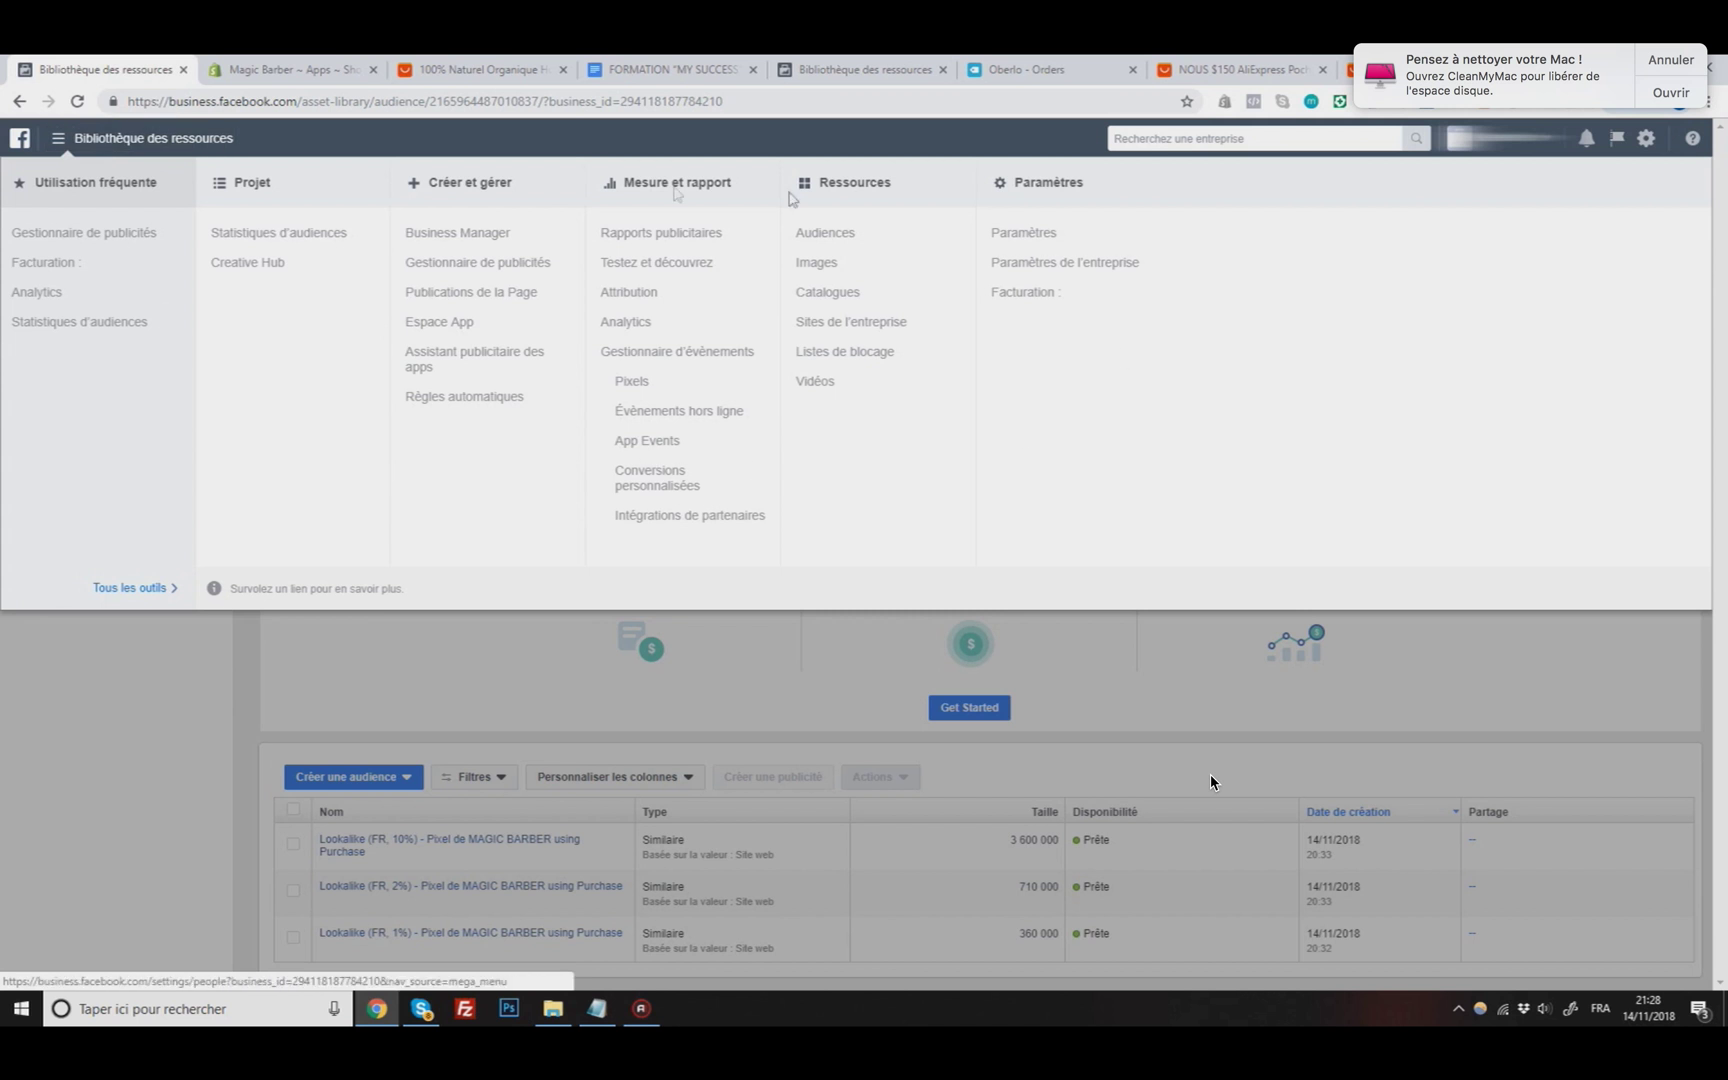
# Step: Open the Audiences library to review the lookalike audiences based on the MAGIC BARBER pixel
pyautogui.click(824, 236)
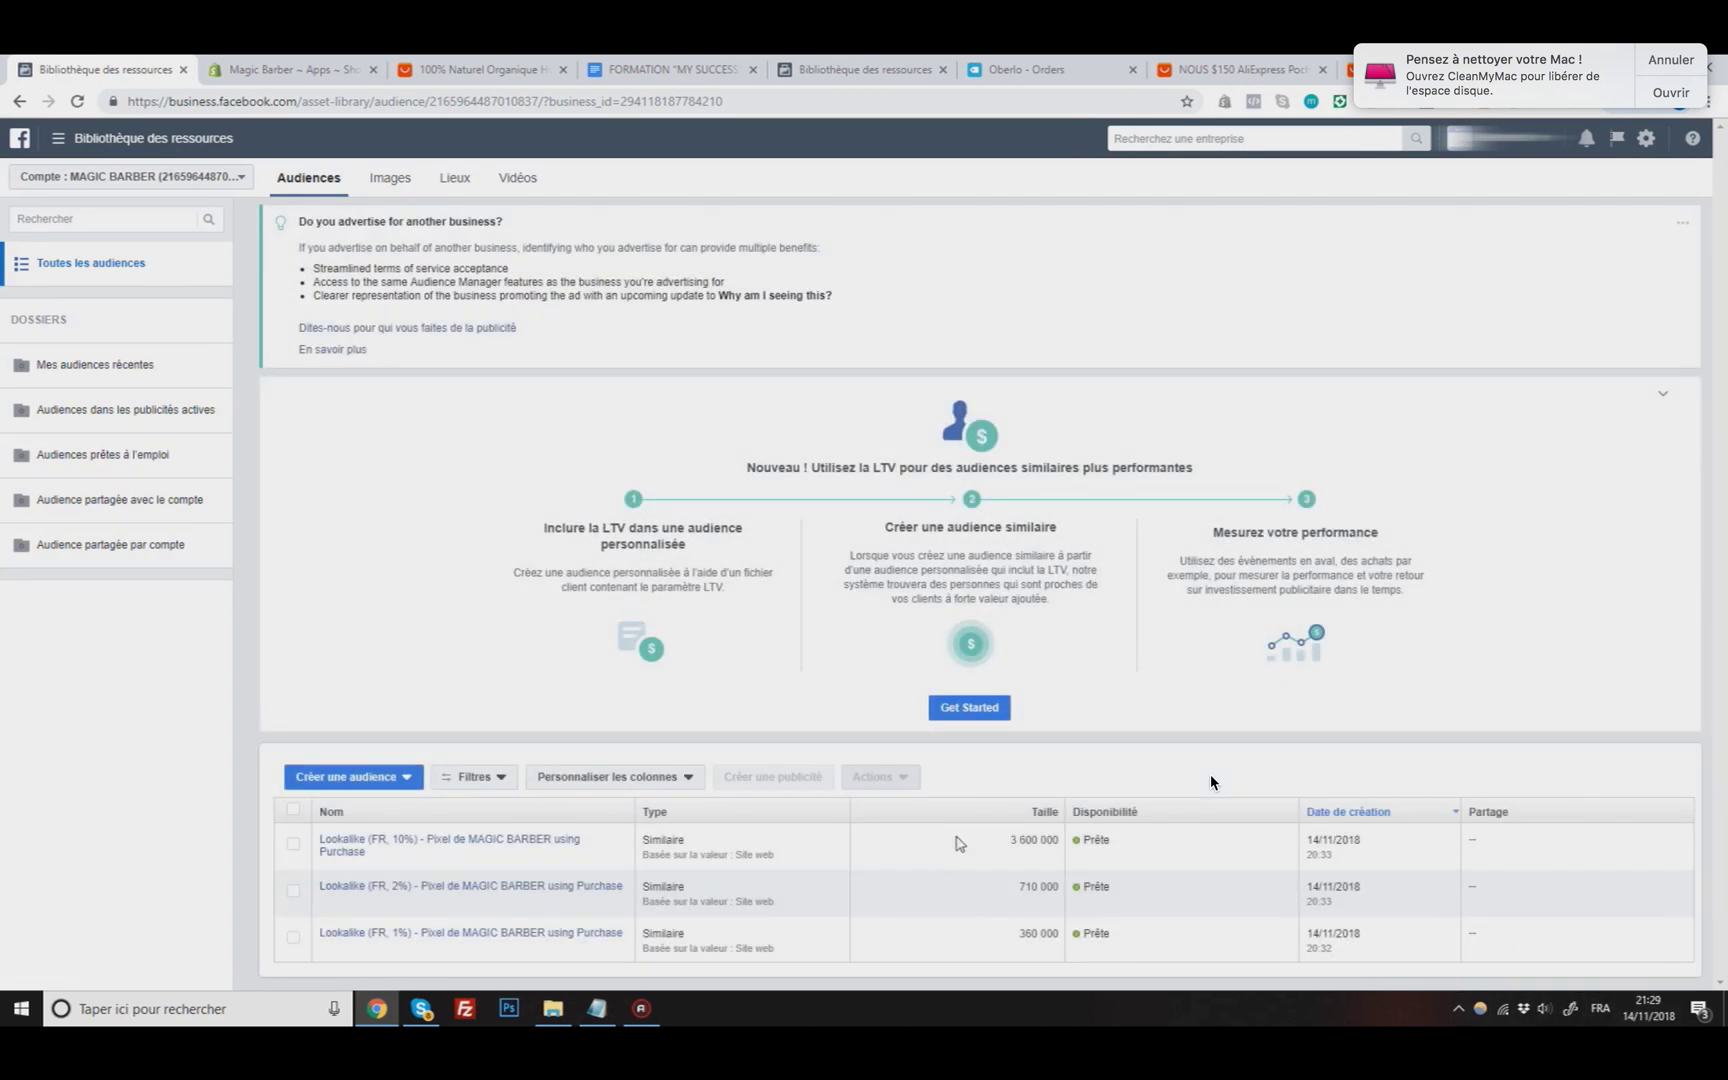
pyautogui.moveTo(957, 843); pyautogui.dragTo(1153, 955)
pyautogui.click(1166, 958)
# Step: Open the ads manager's campaign list and set its date range to 9–14 November 2018
pyautogui.click(120, 138)
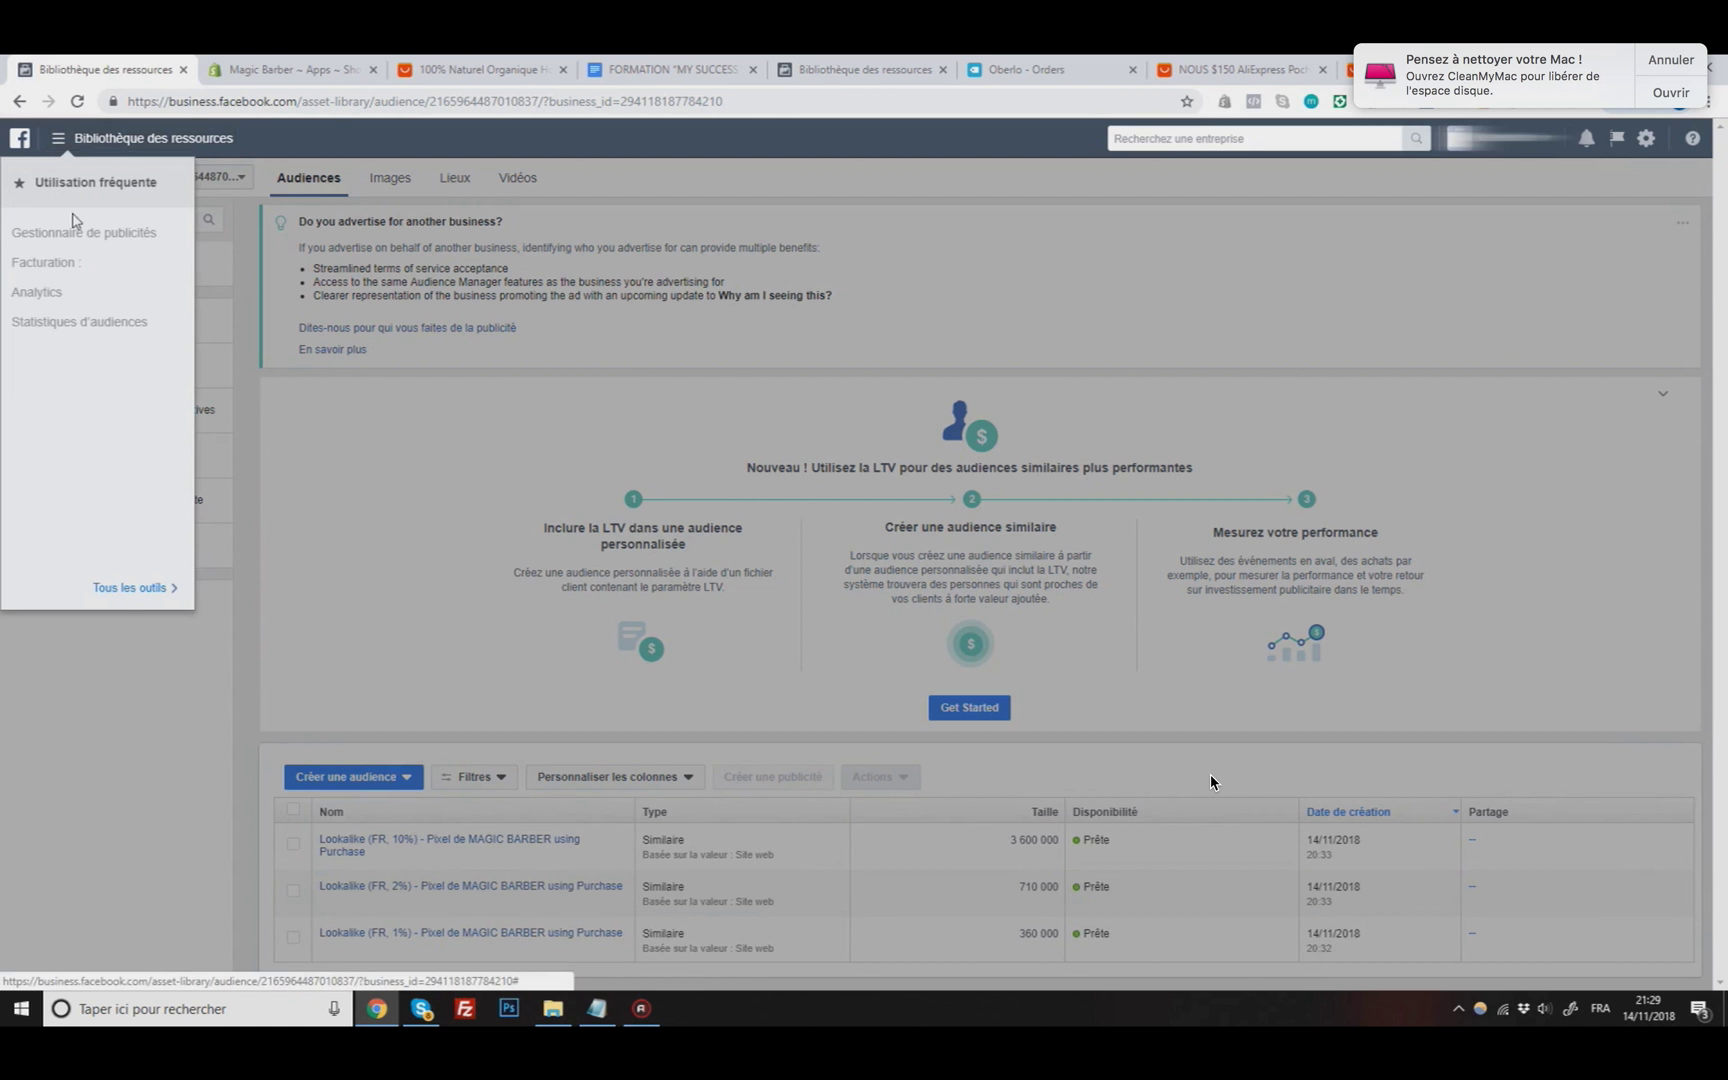
pyautogui.click(70, 236)
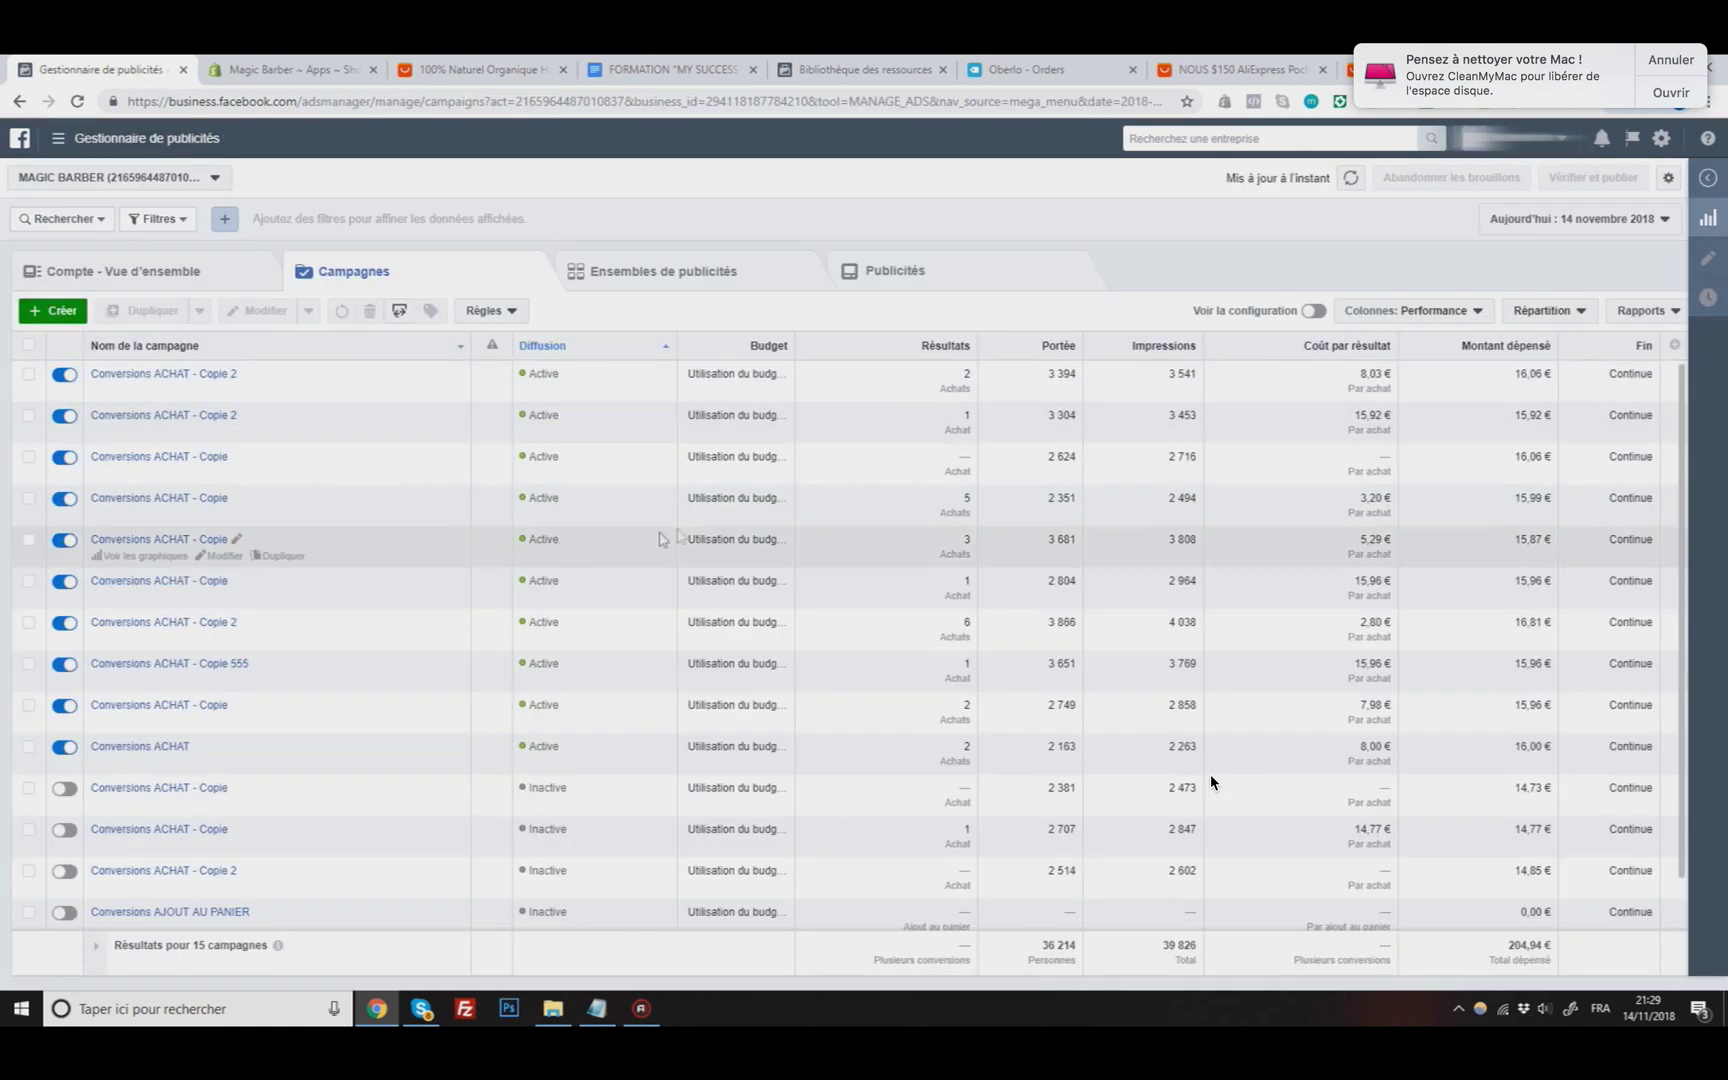
pyautogui.click(1530, 225)
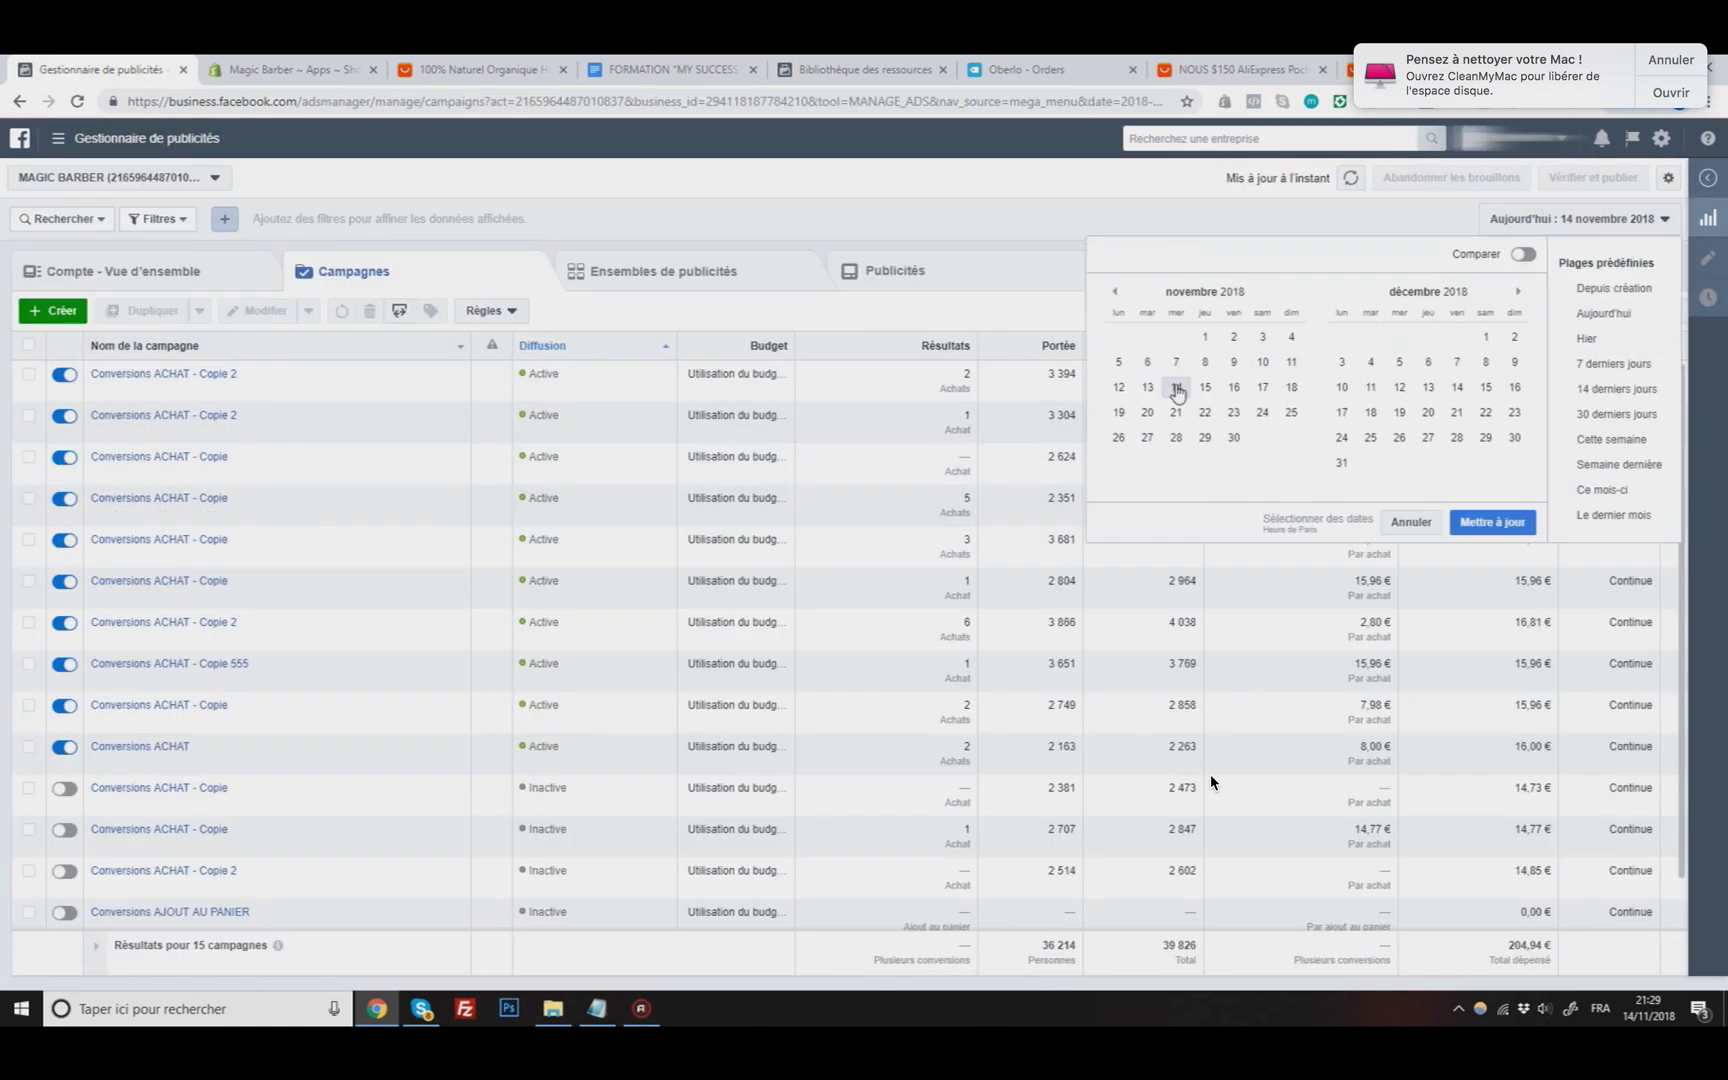
pyautogui.click(1174, 390)
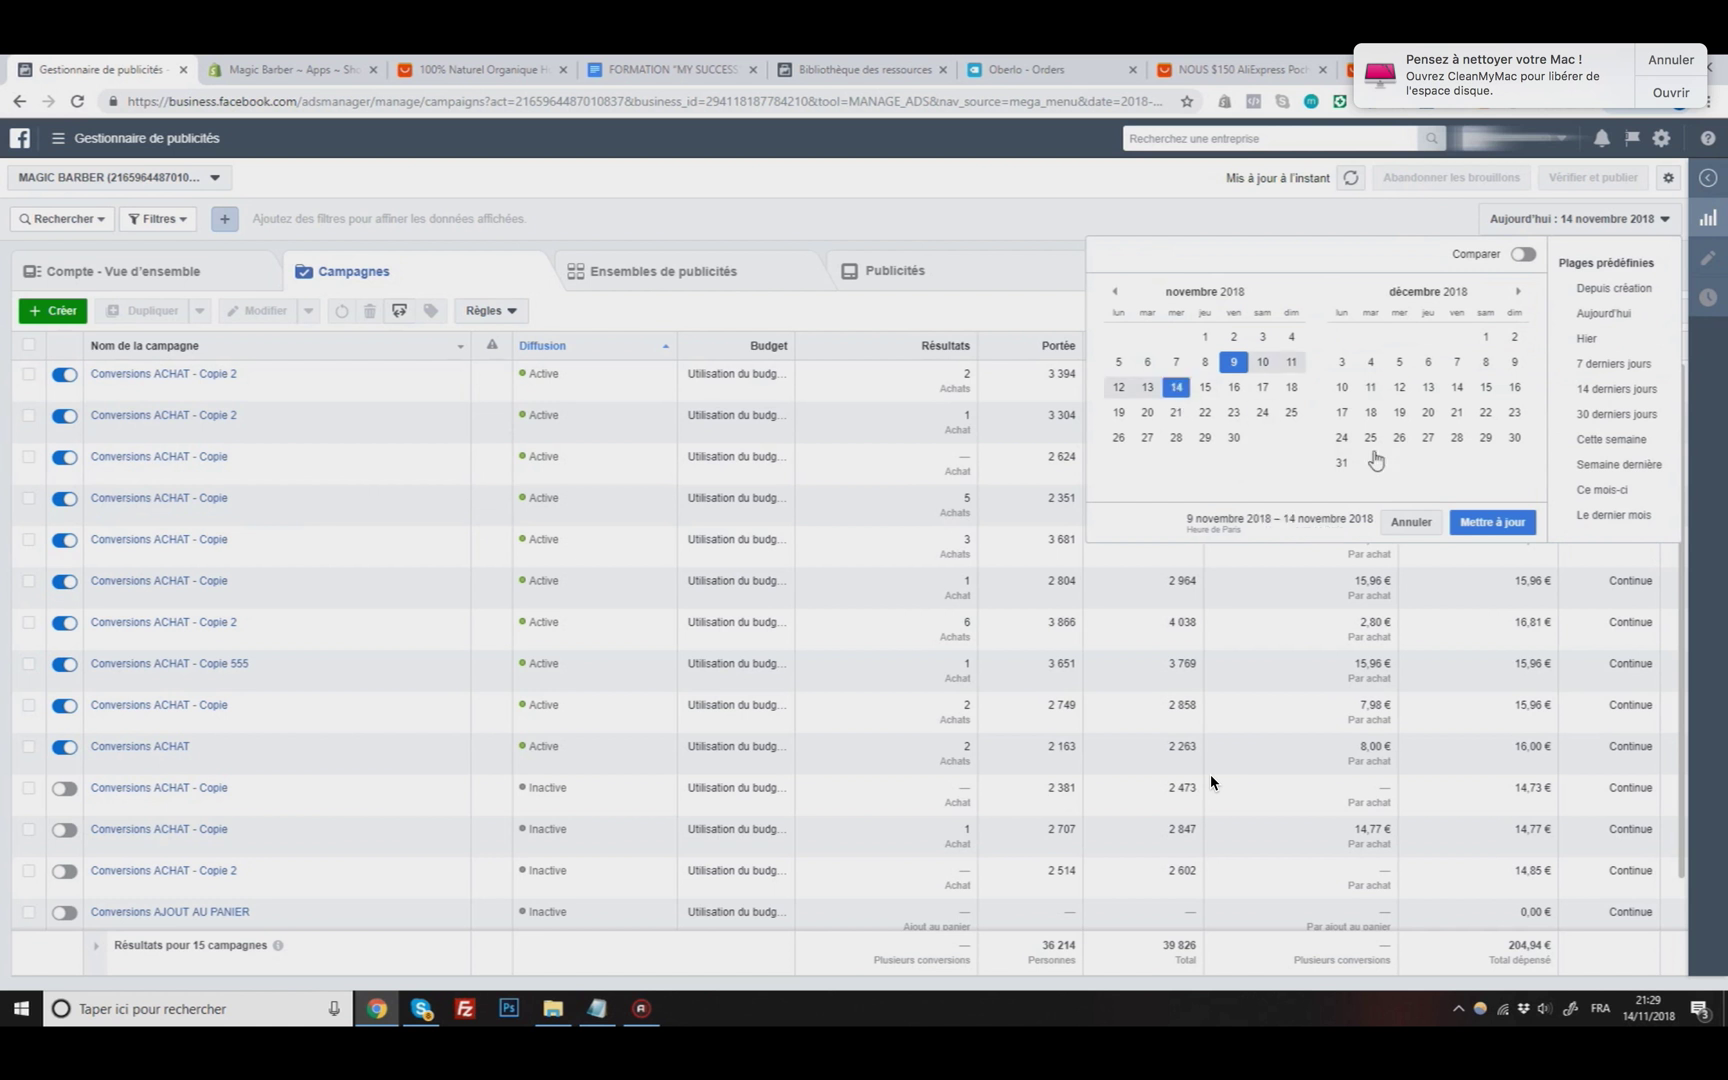
pyautogui.click(1468, 524)
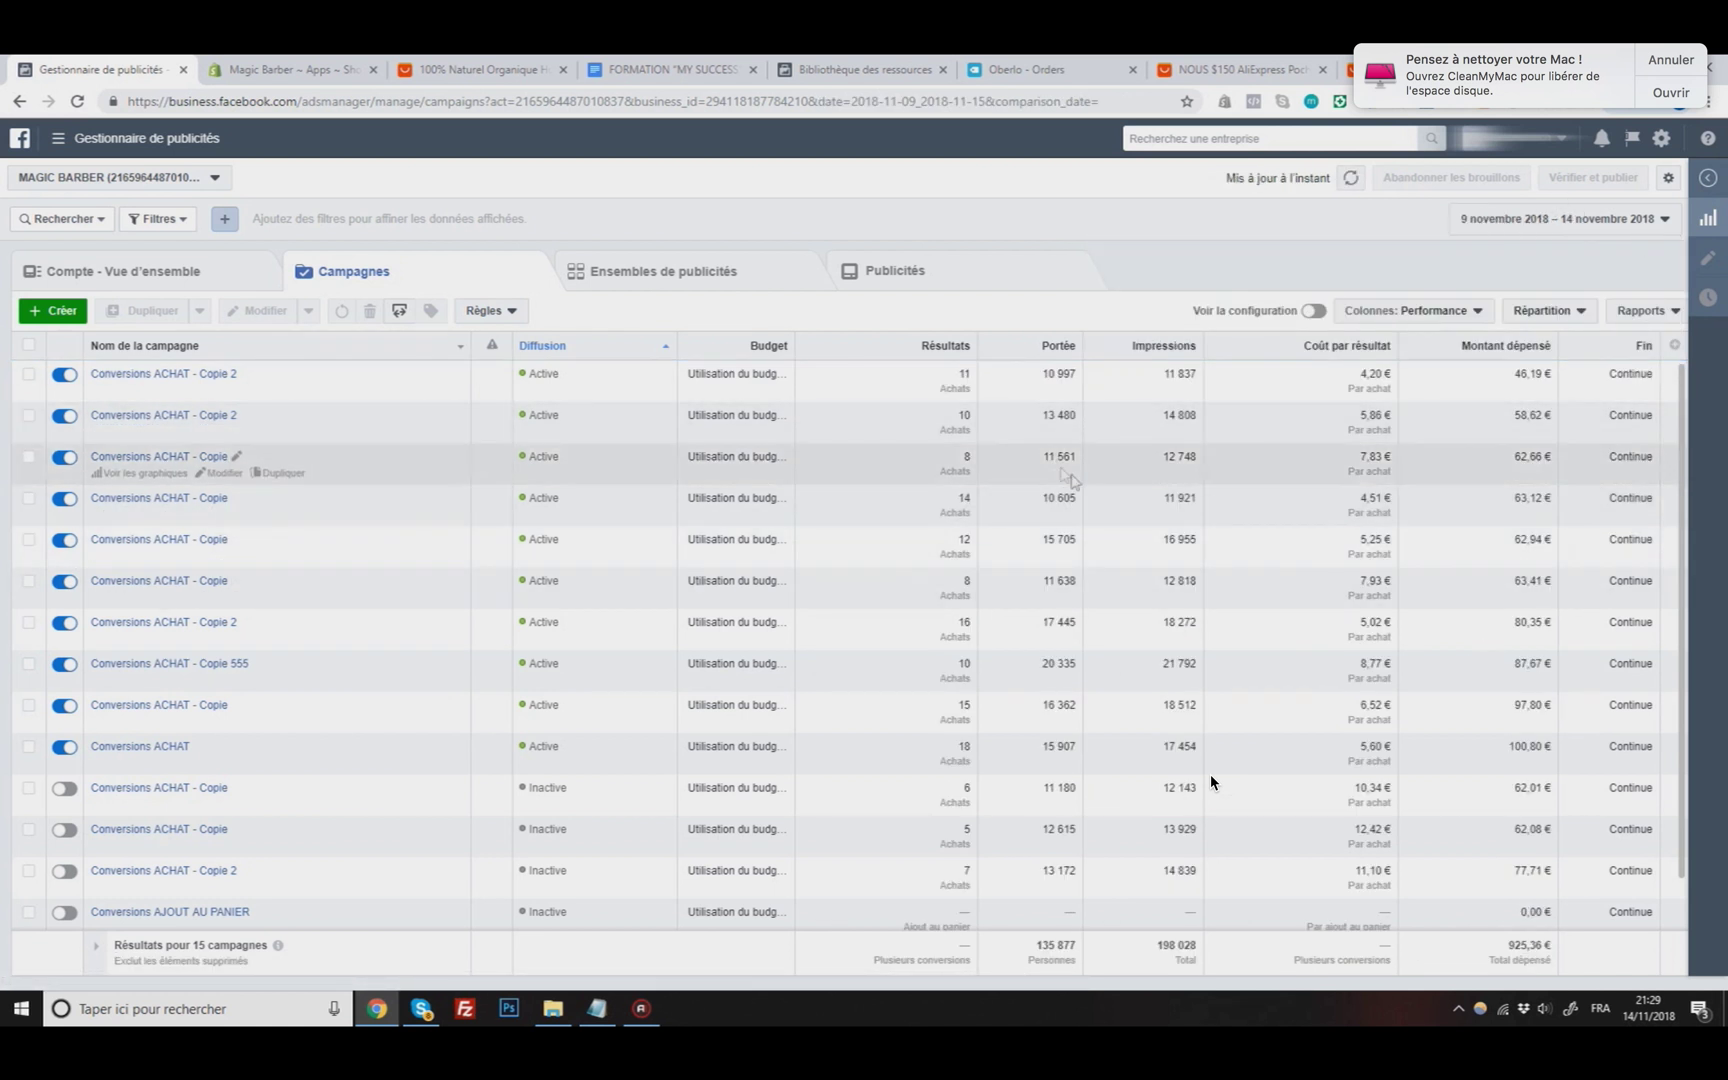
# Step: Compare the active campaigns' cost per purchase and select the "Conversions ACHAT - Copie" campaign at 4,51 € per purchase
pyautogui.moveTo(1405, 860); pyautogui.dragTo(1325, 550)
pyautogui.click(1325, 550)
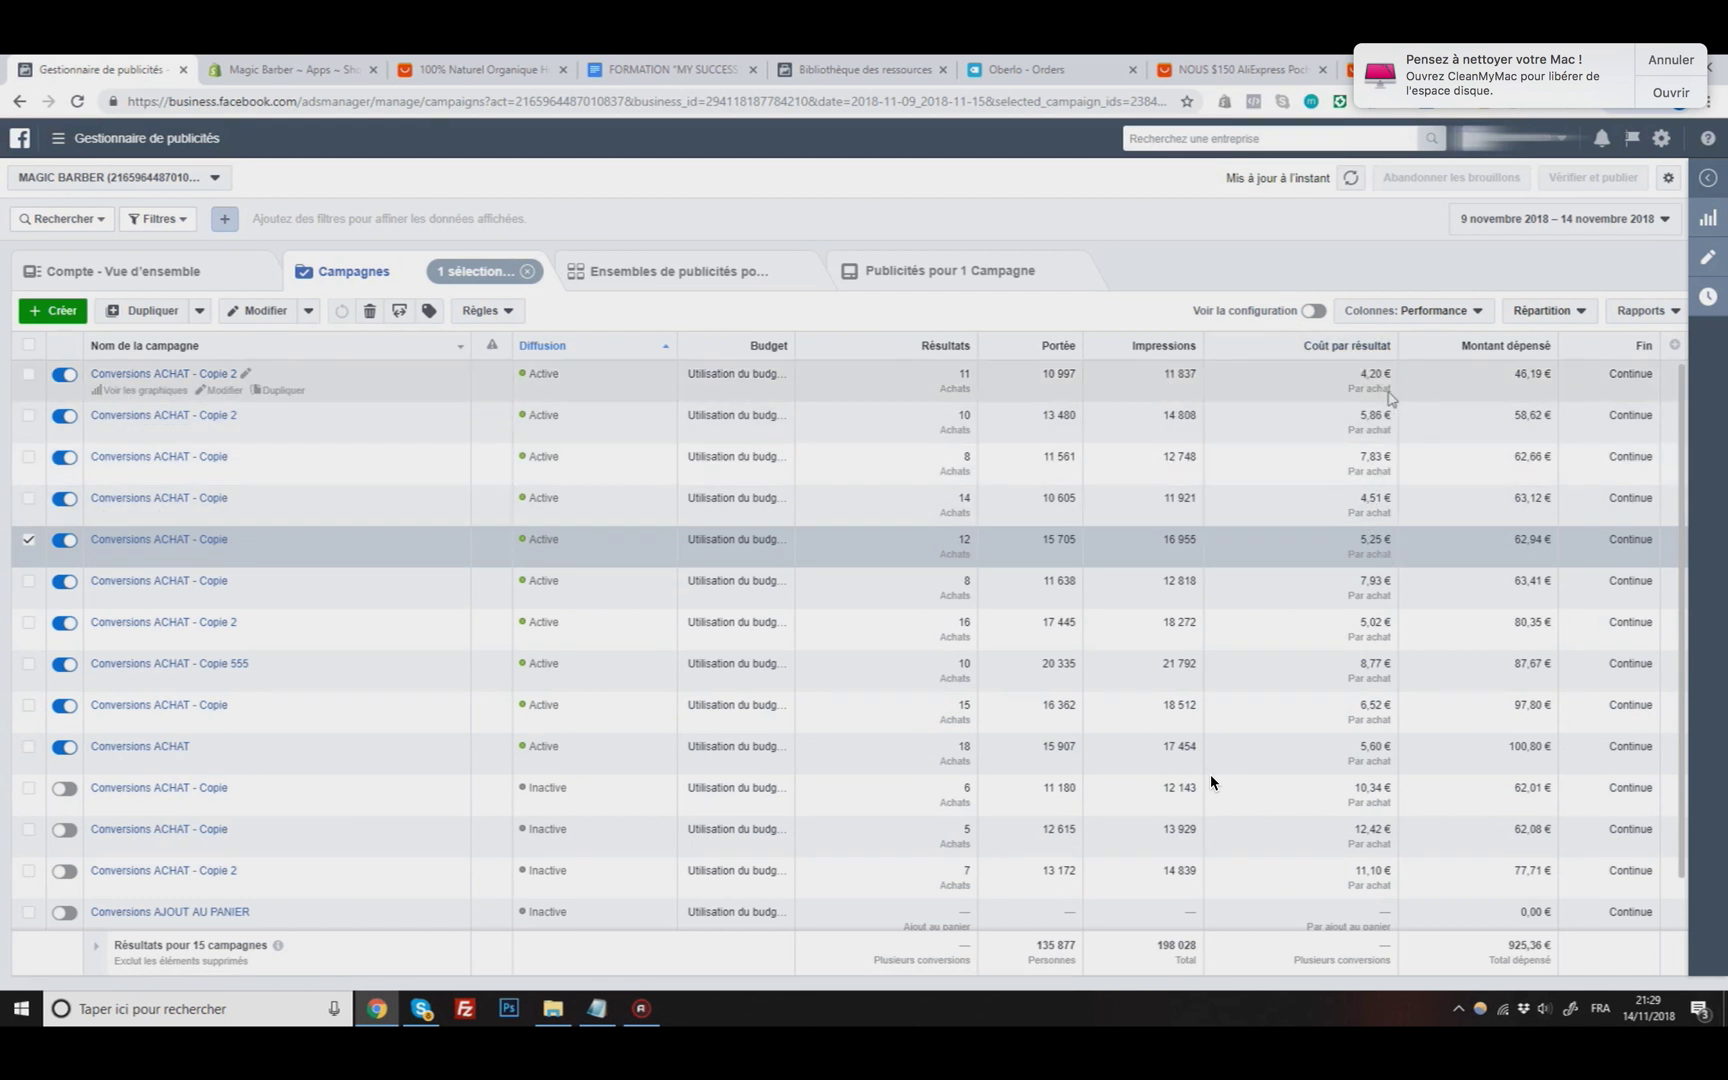
pyautogui.click(1396, 501)
pyautogui.moveTo(1396, 512); pyautogui.dragTo(1358, 500)
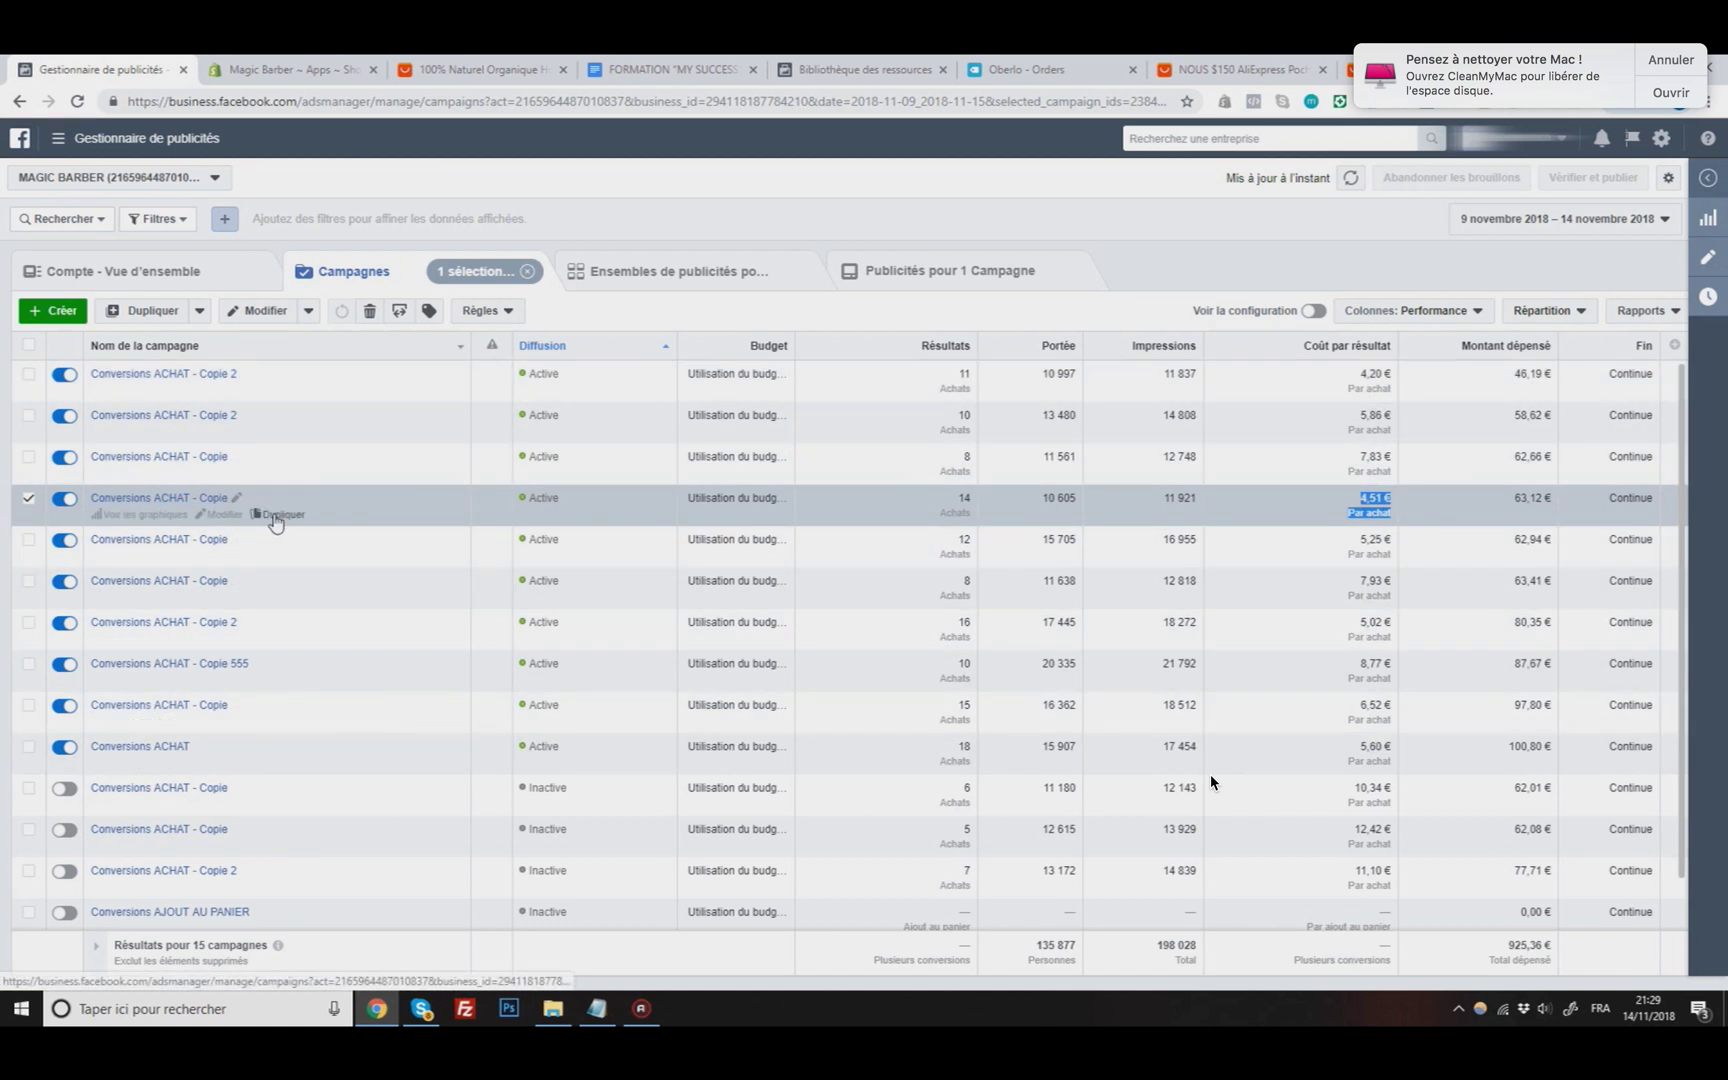
# Step: Duplicate the selected campaign once under the name "Conversions ACHAT Lookalike 1%" and publish it
pyautogui.click(277, 516)
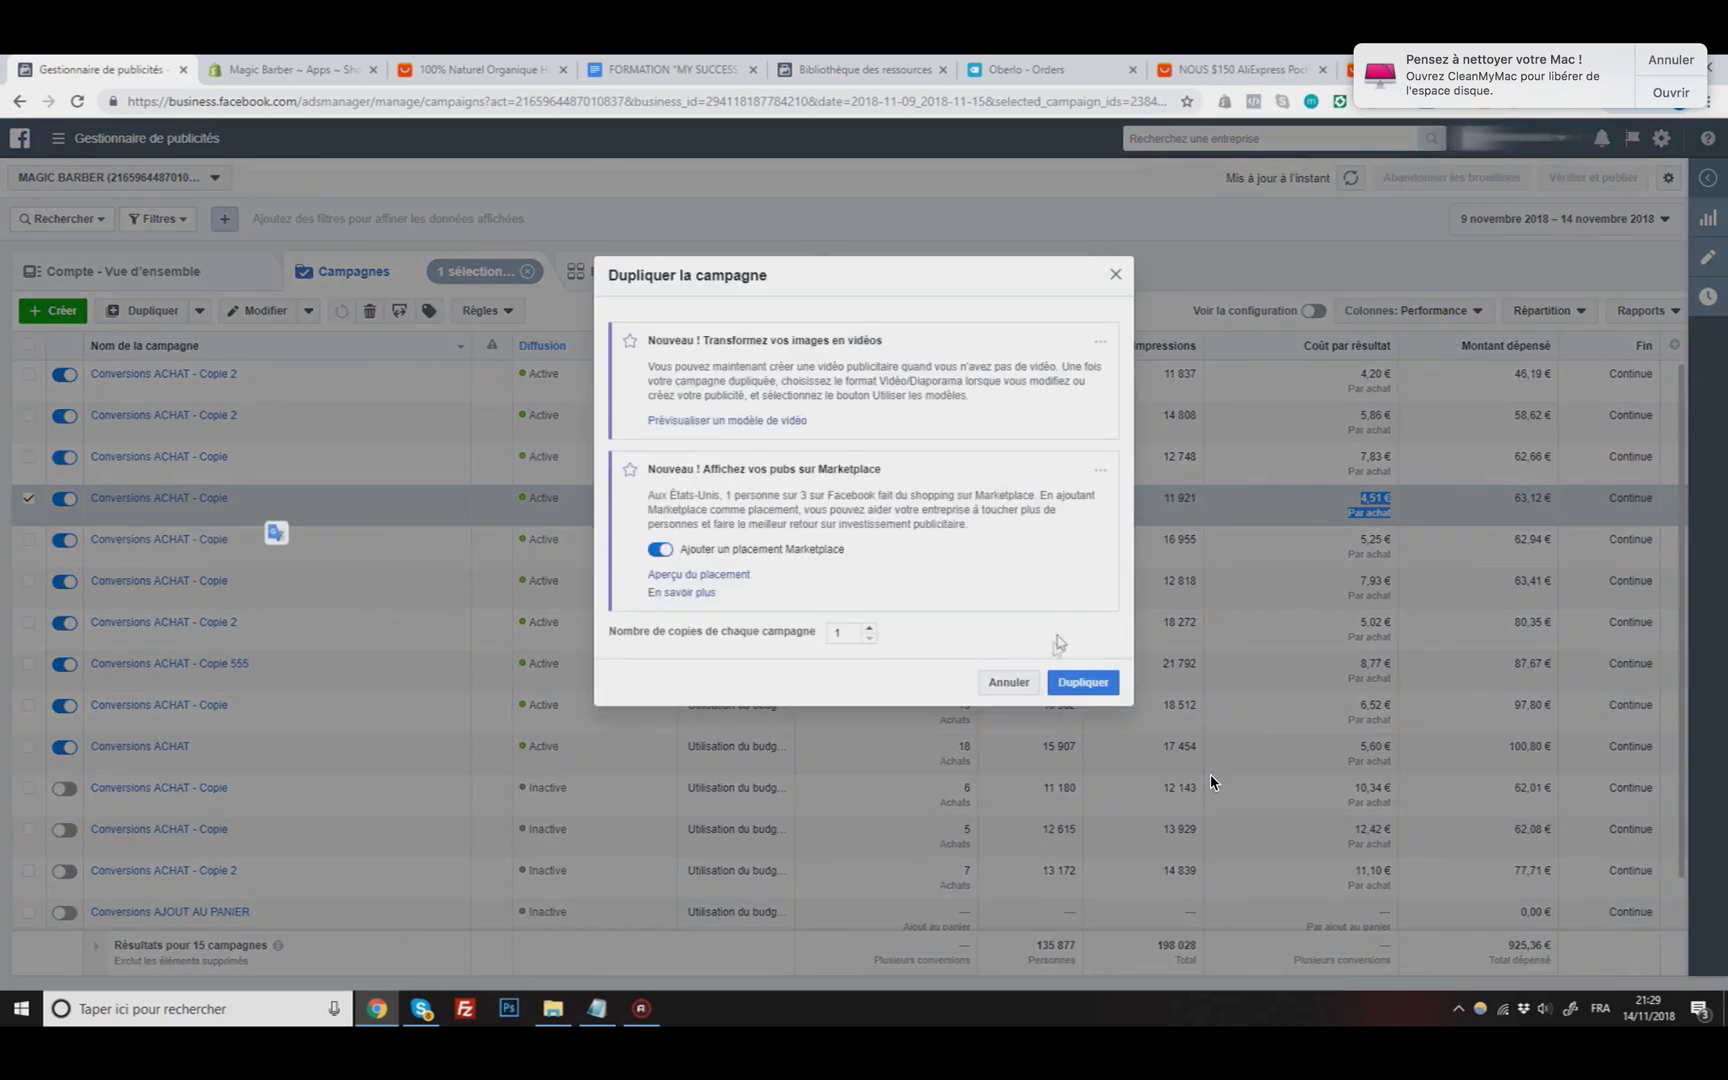
pyautogui.click(1089, 569)
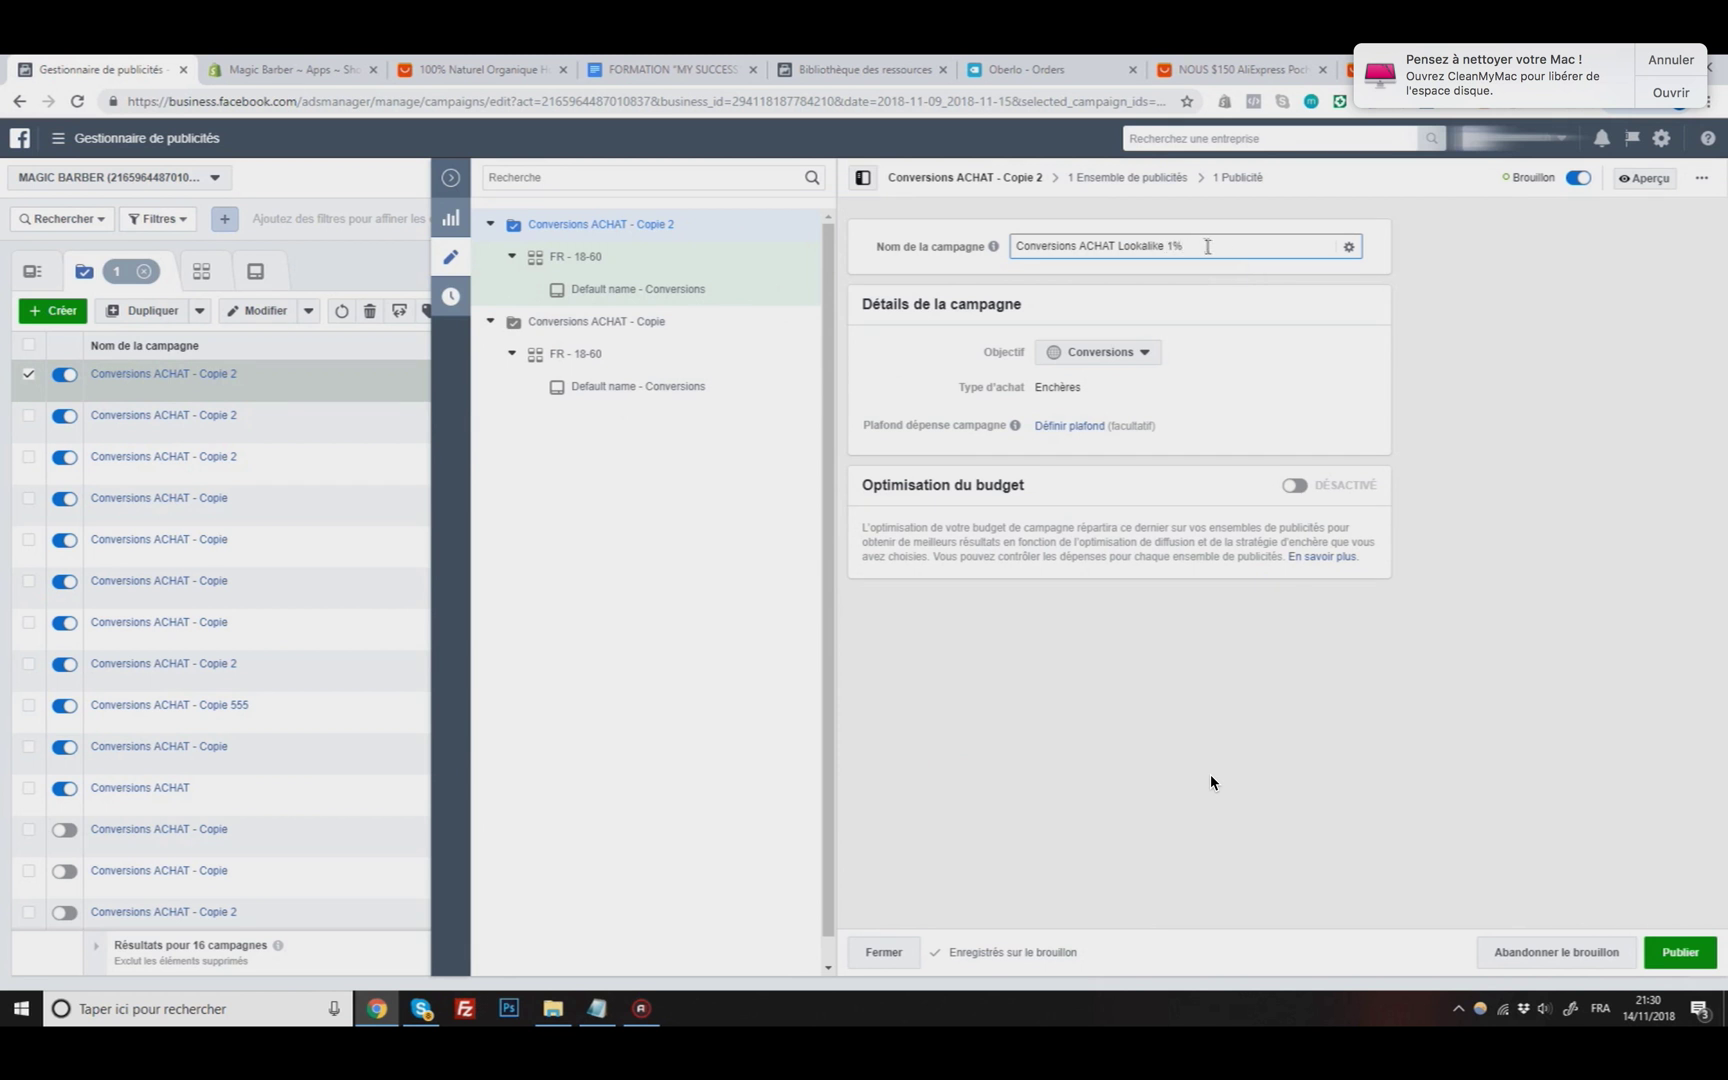
pyautogui.click(1226, 308)
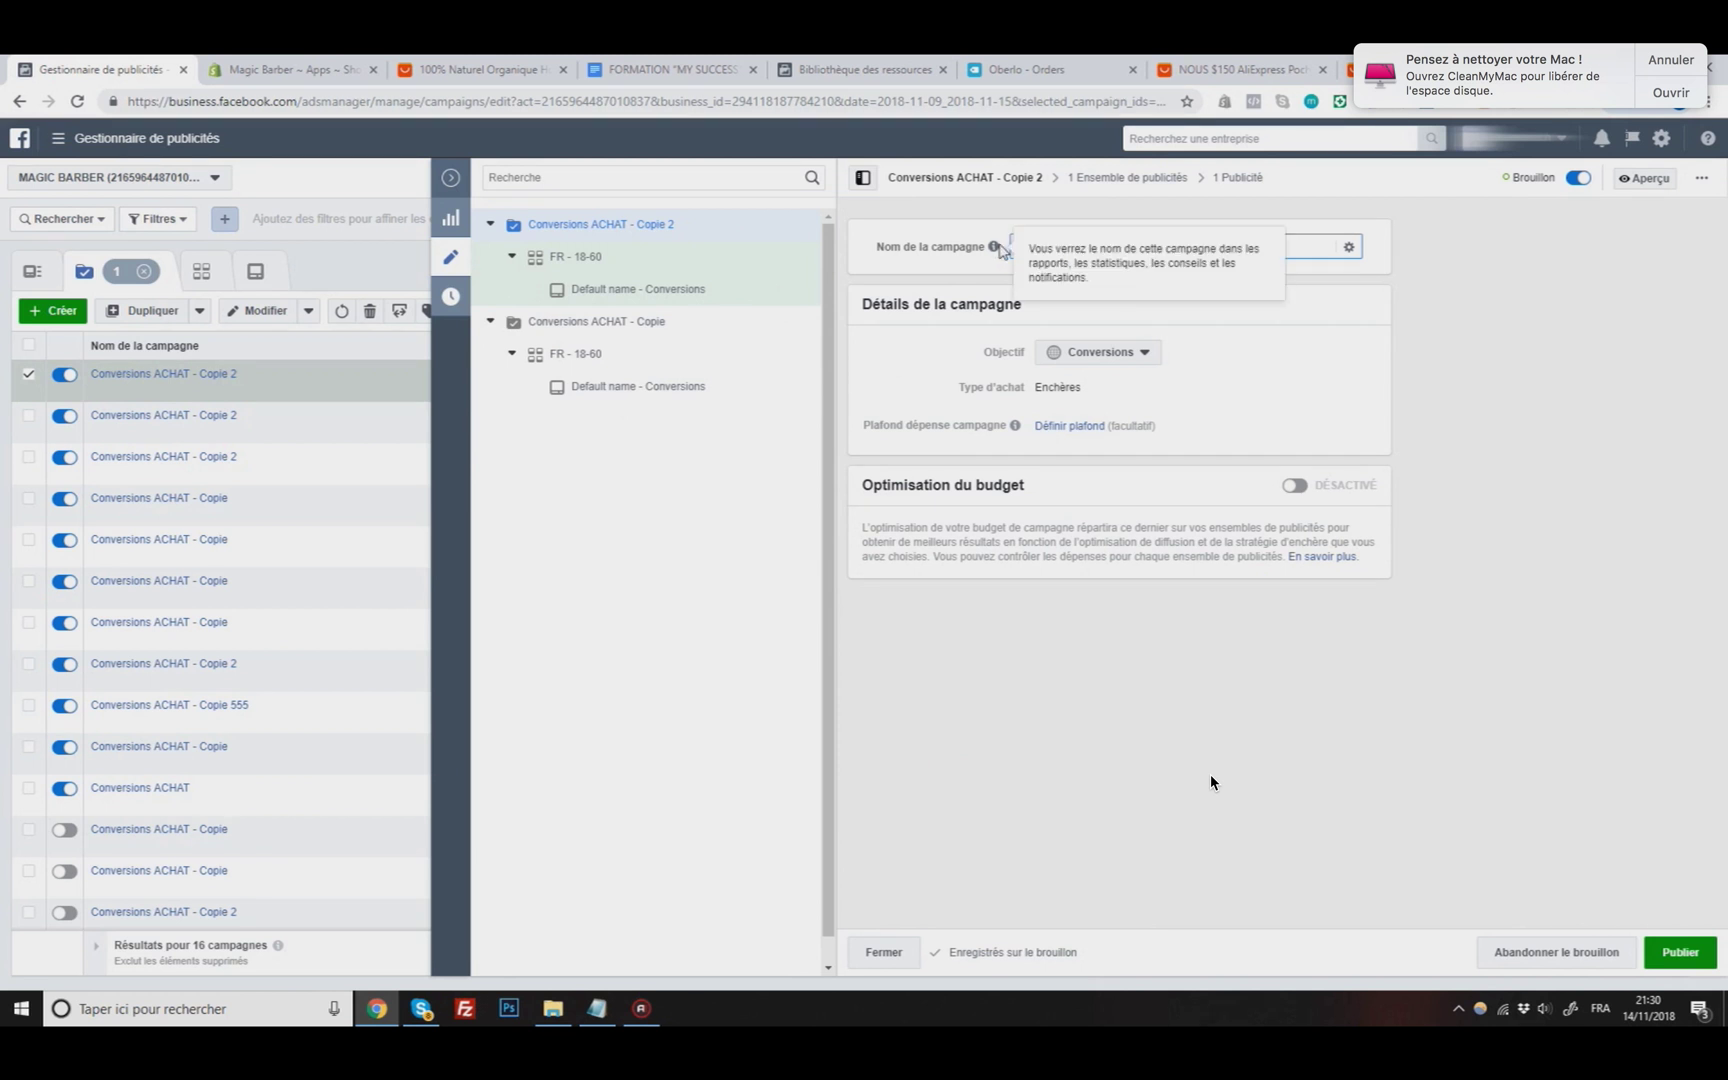
pyautogui.click(1688, 962)
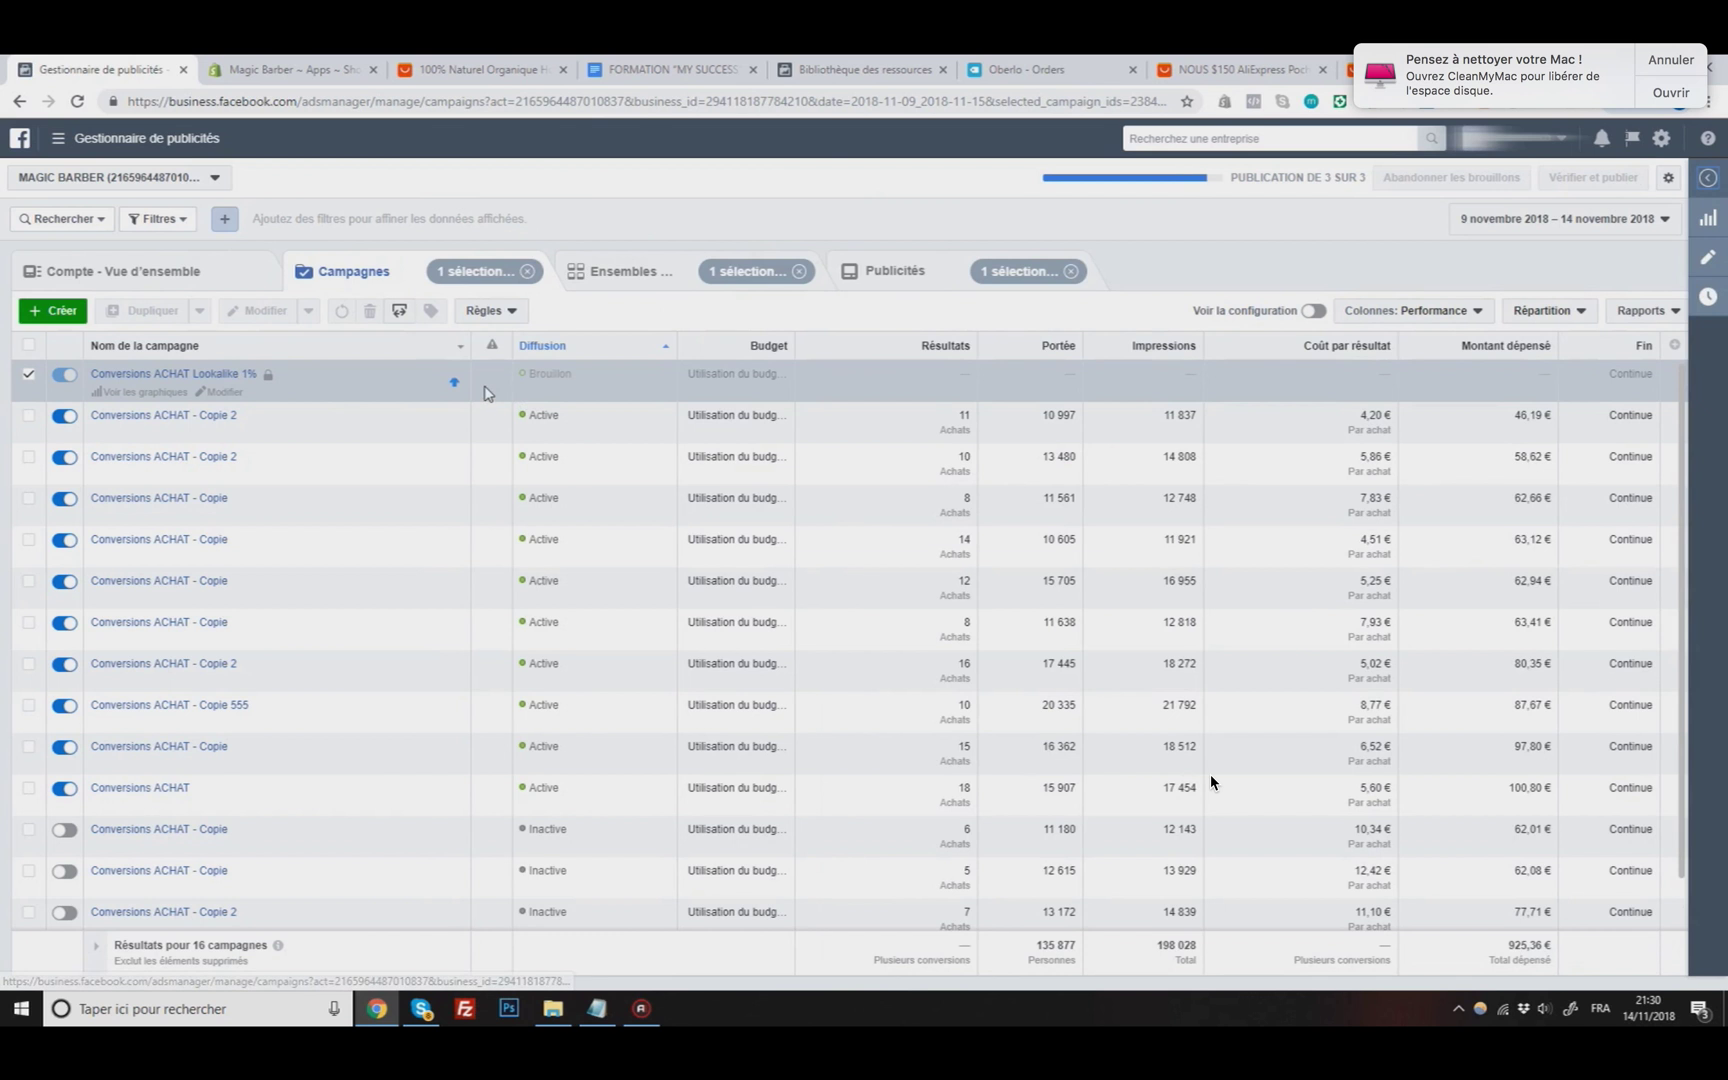
# Step: Edit the FR - 18-60 ad set of the Lookalike 1% campaign and add the Lookalike (FR, 1%) Purchase audience
pyautogui.click(175, 375)
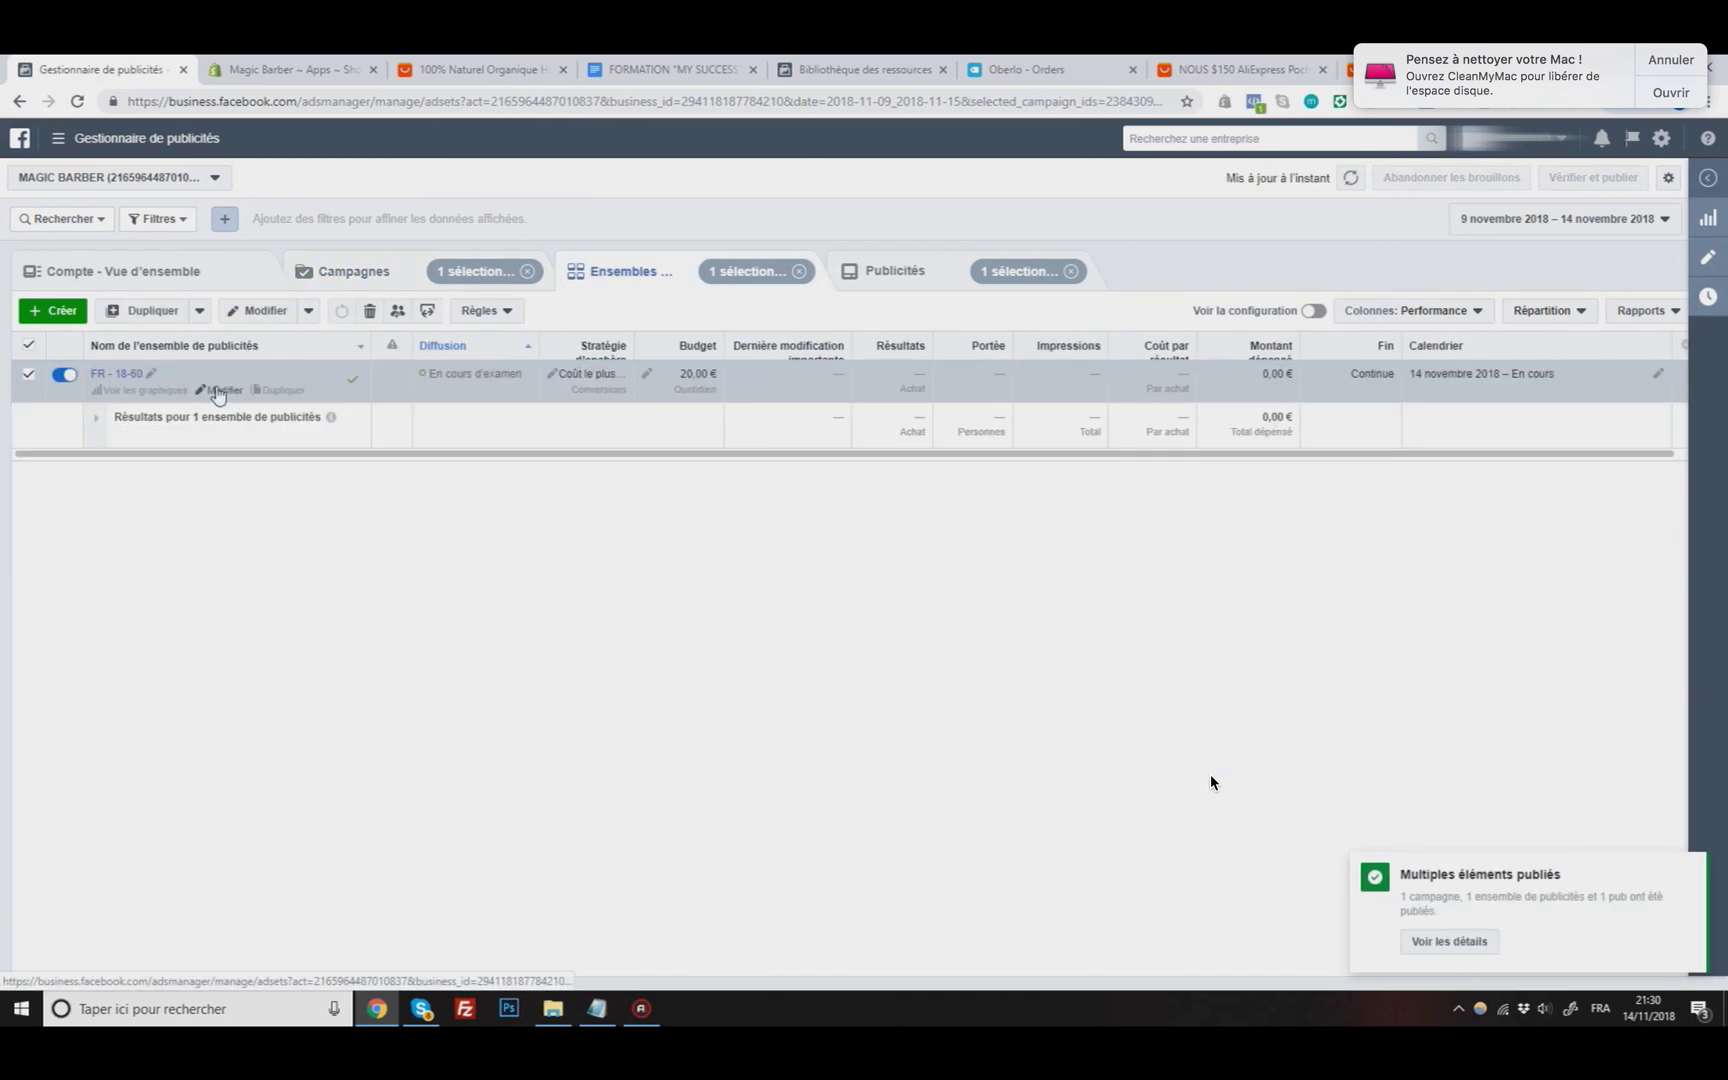
pyautogui.click(220, 390)
pyautogui.scroll(-3, 1063, 447)
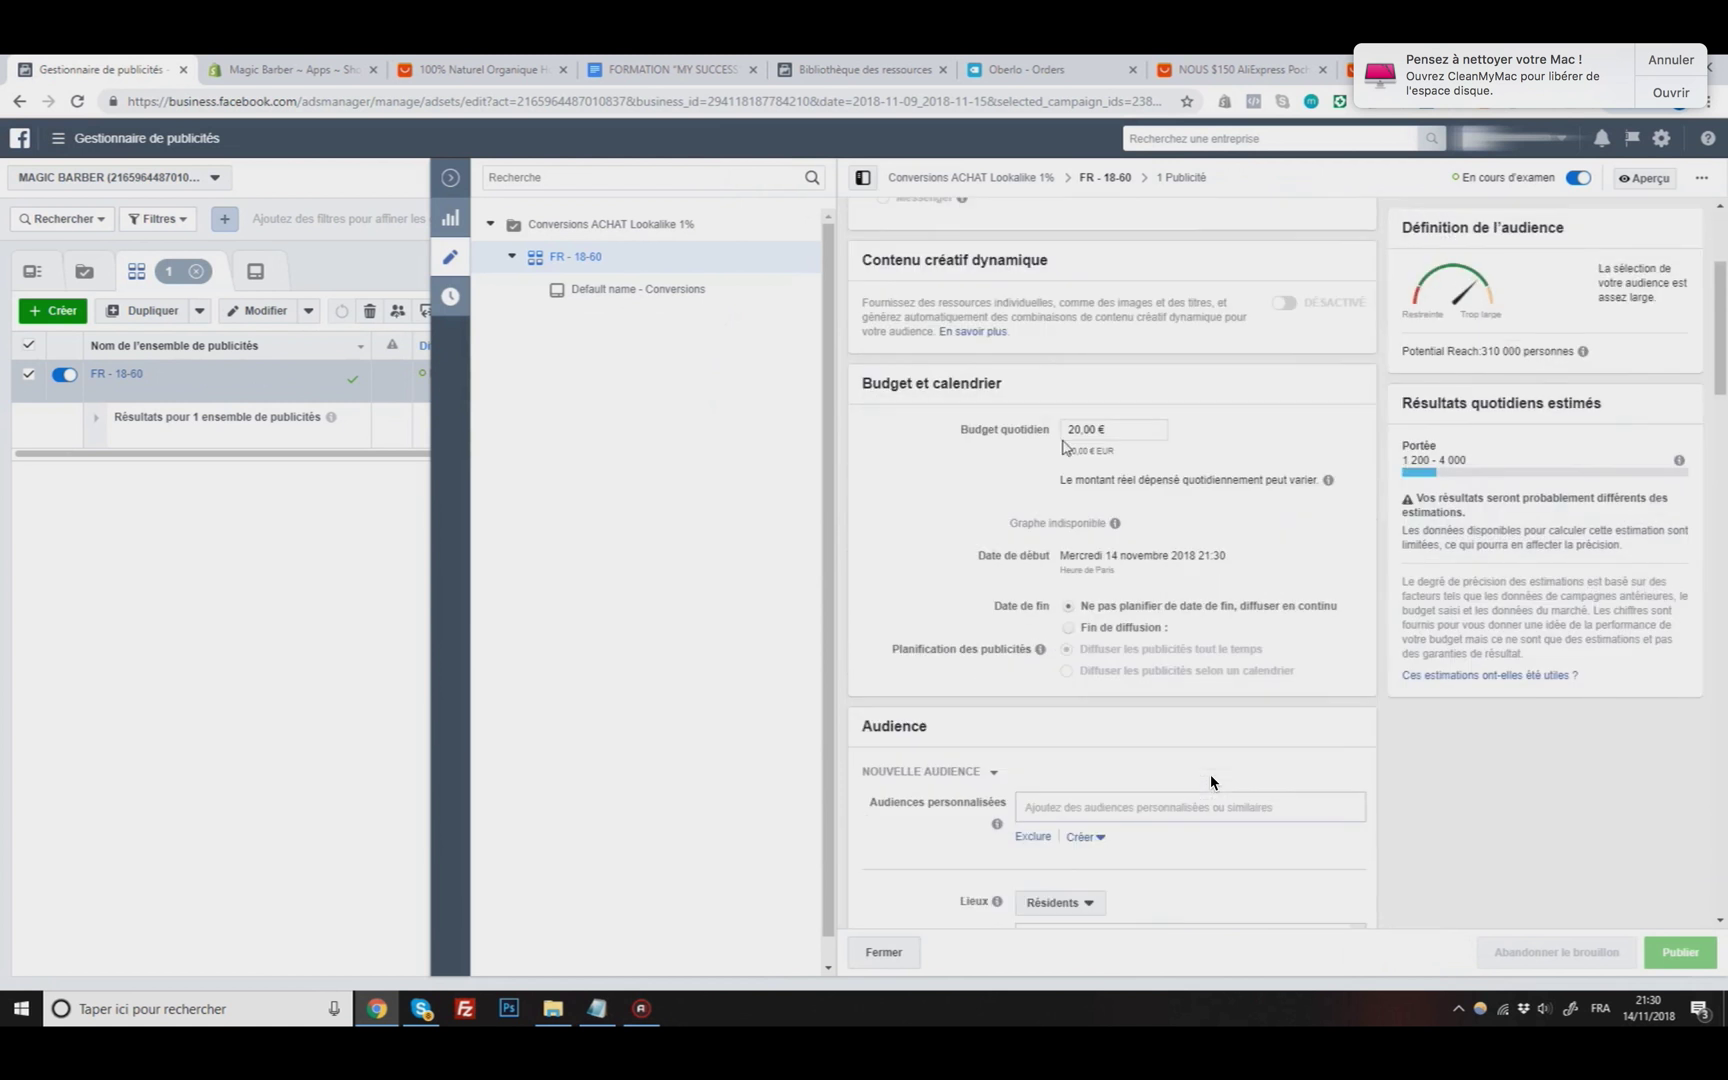
pyautogui.scroll(-3, 1043, 437)
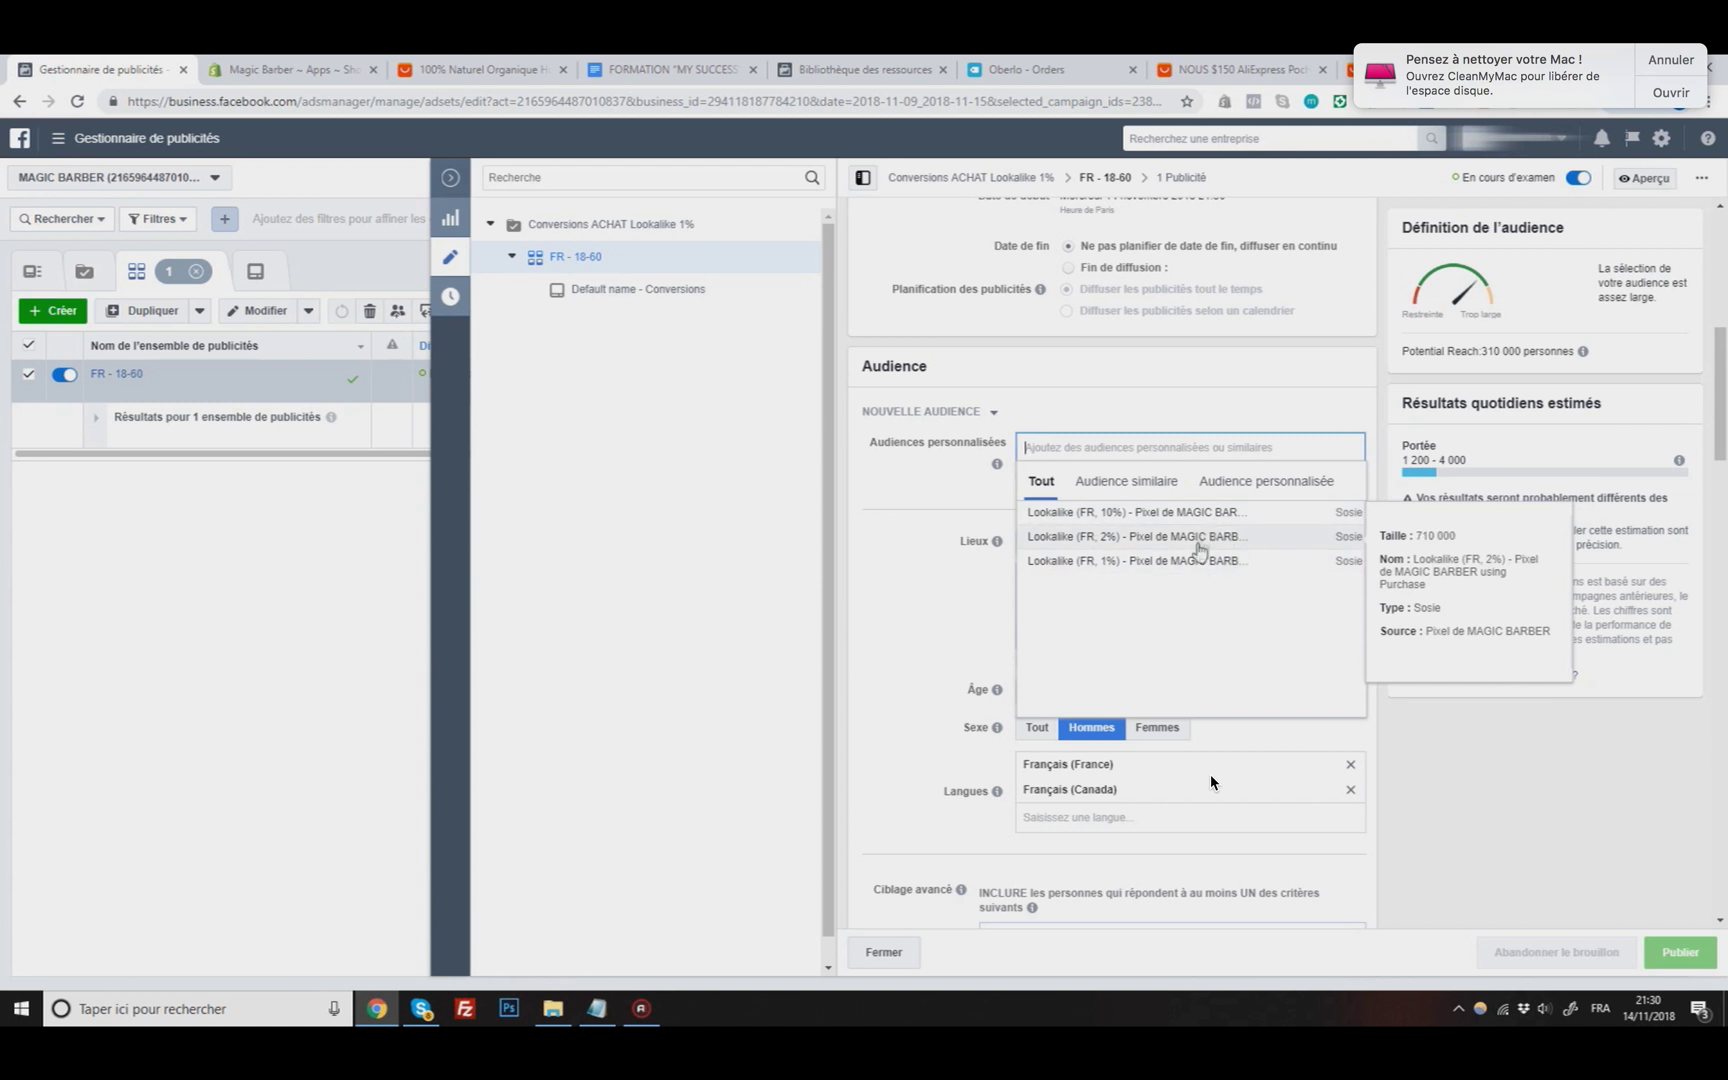
pyautogui.click(1086, 570)
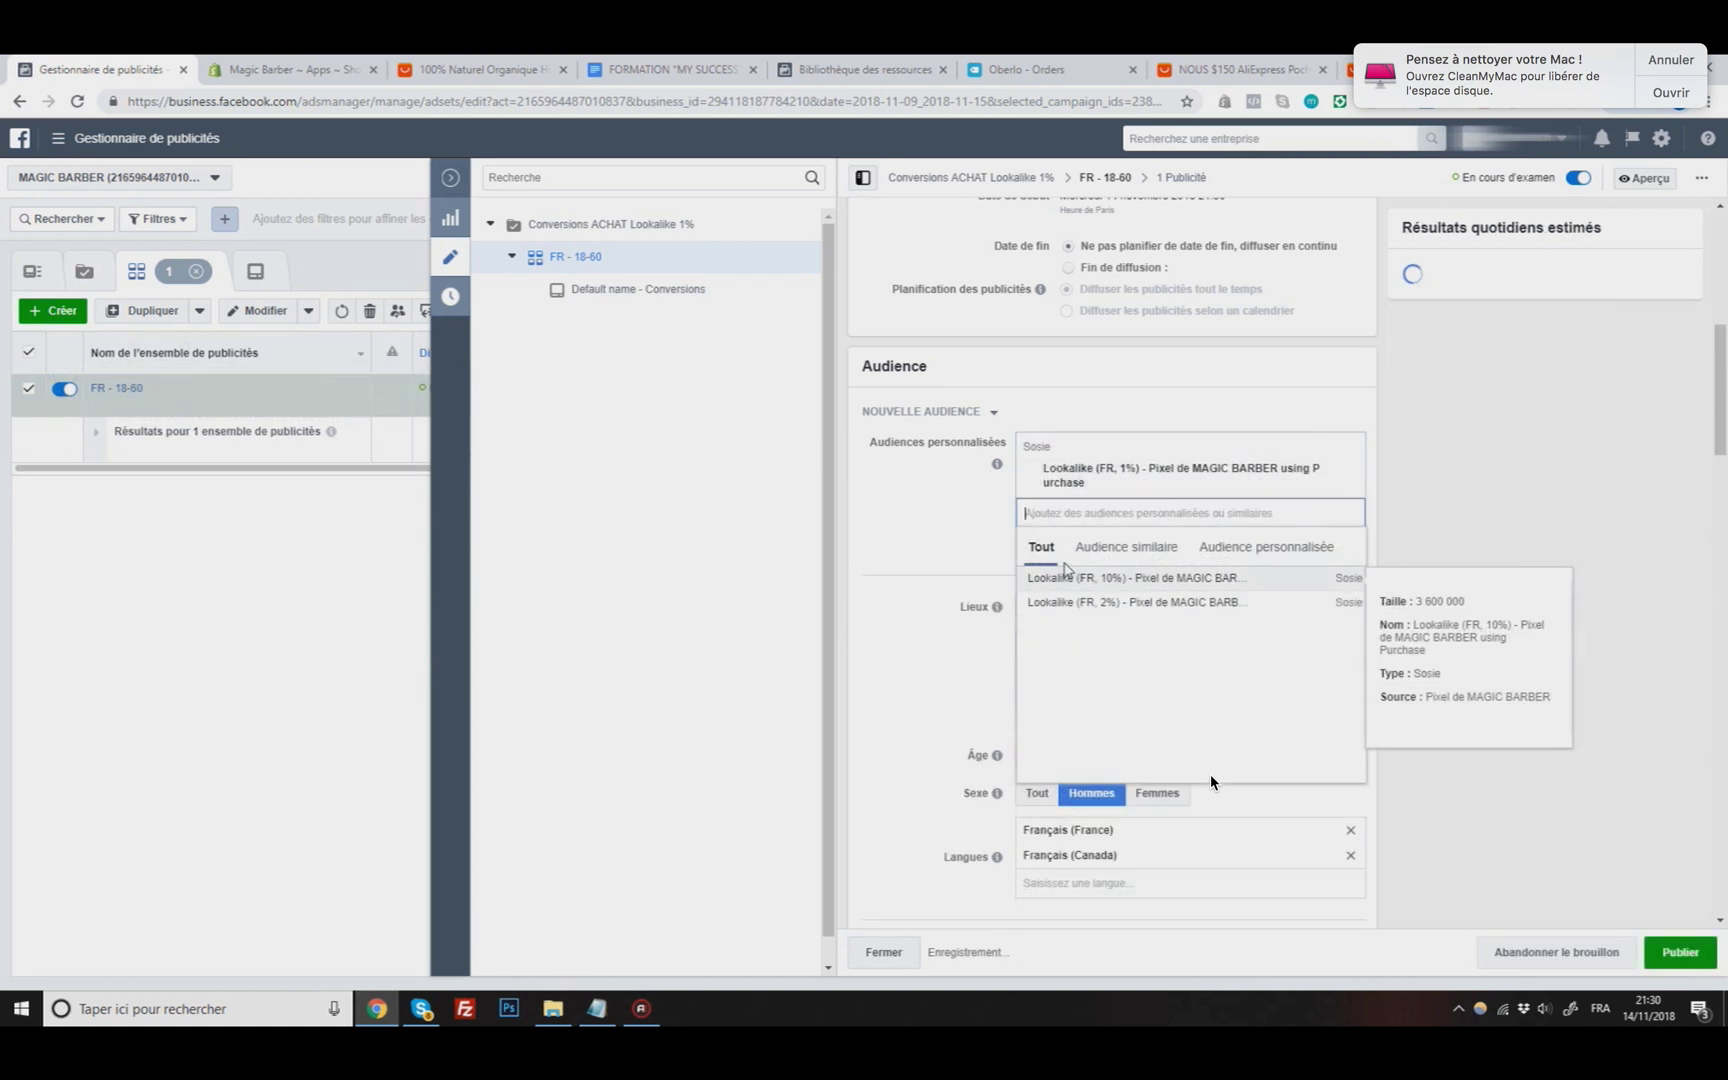
pyautogui.click(941, 525)
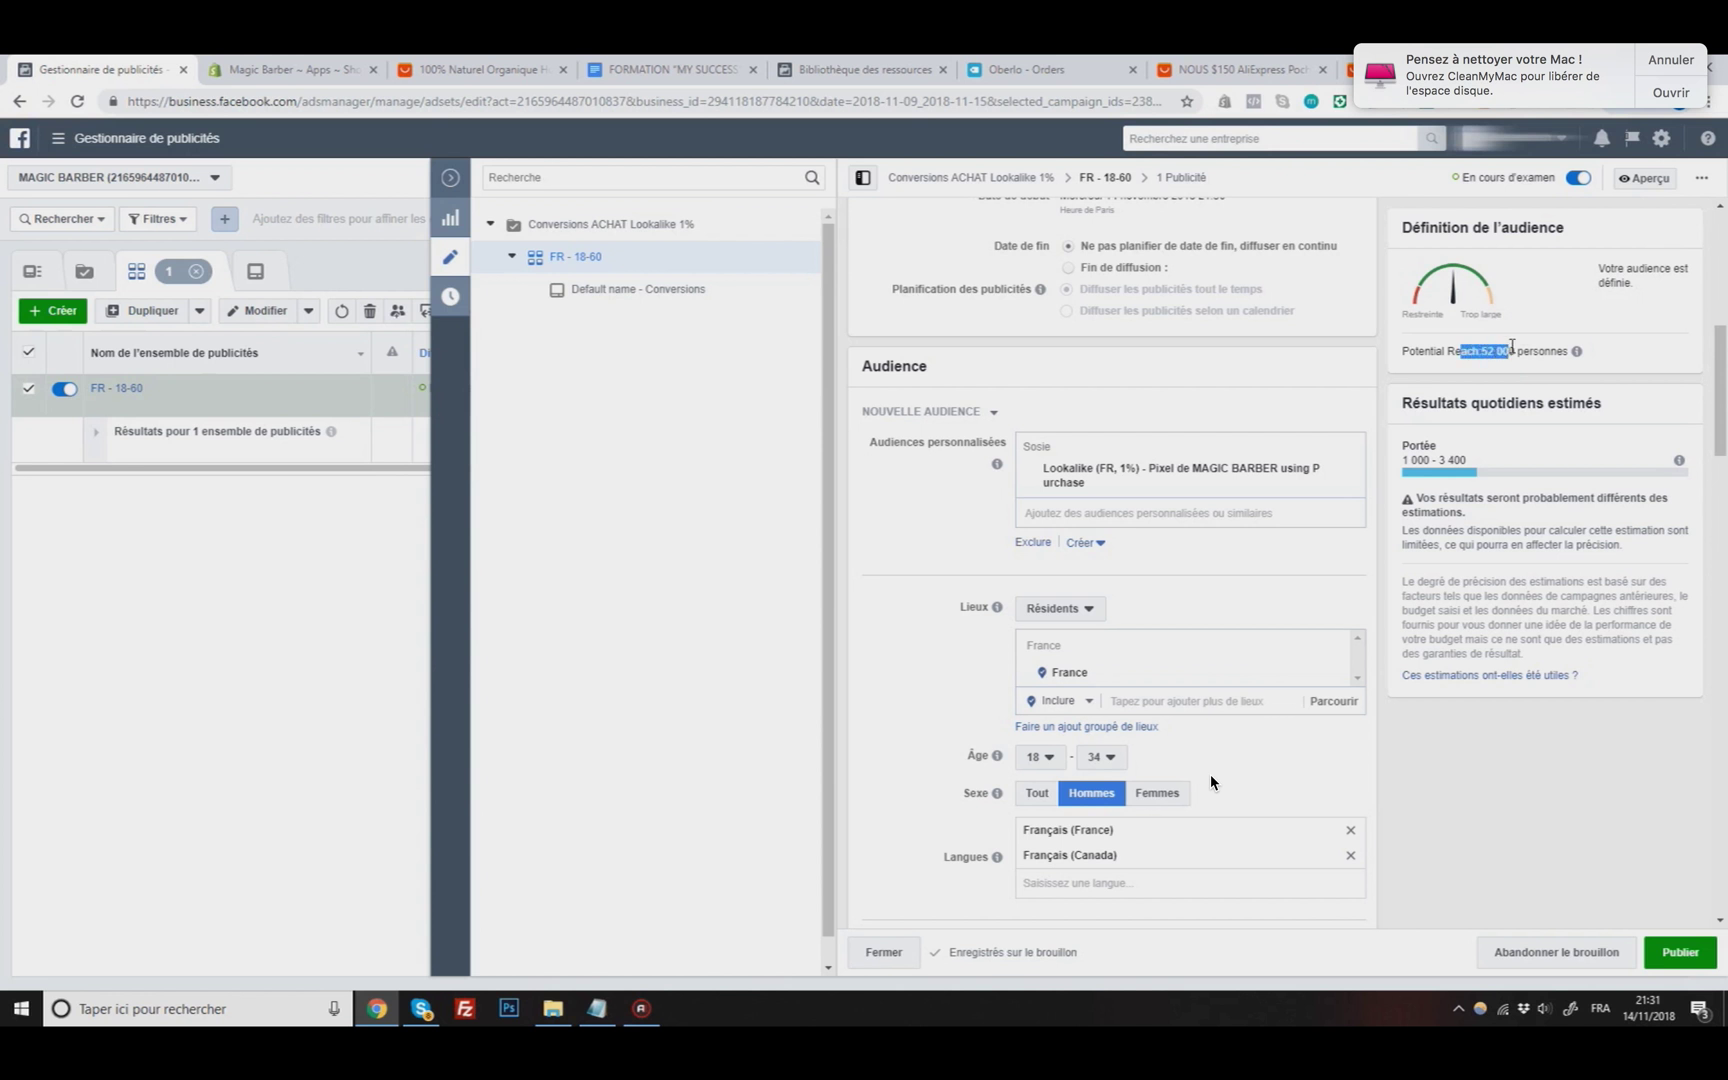
# Step: Remove the "Acheteurs actifs" behaviour from the ad set's additional must-also-match targeting criteria
pyautogui.scroll(-5, 1211, 782)
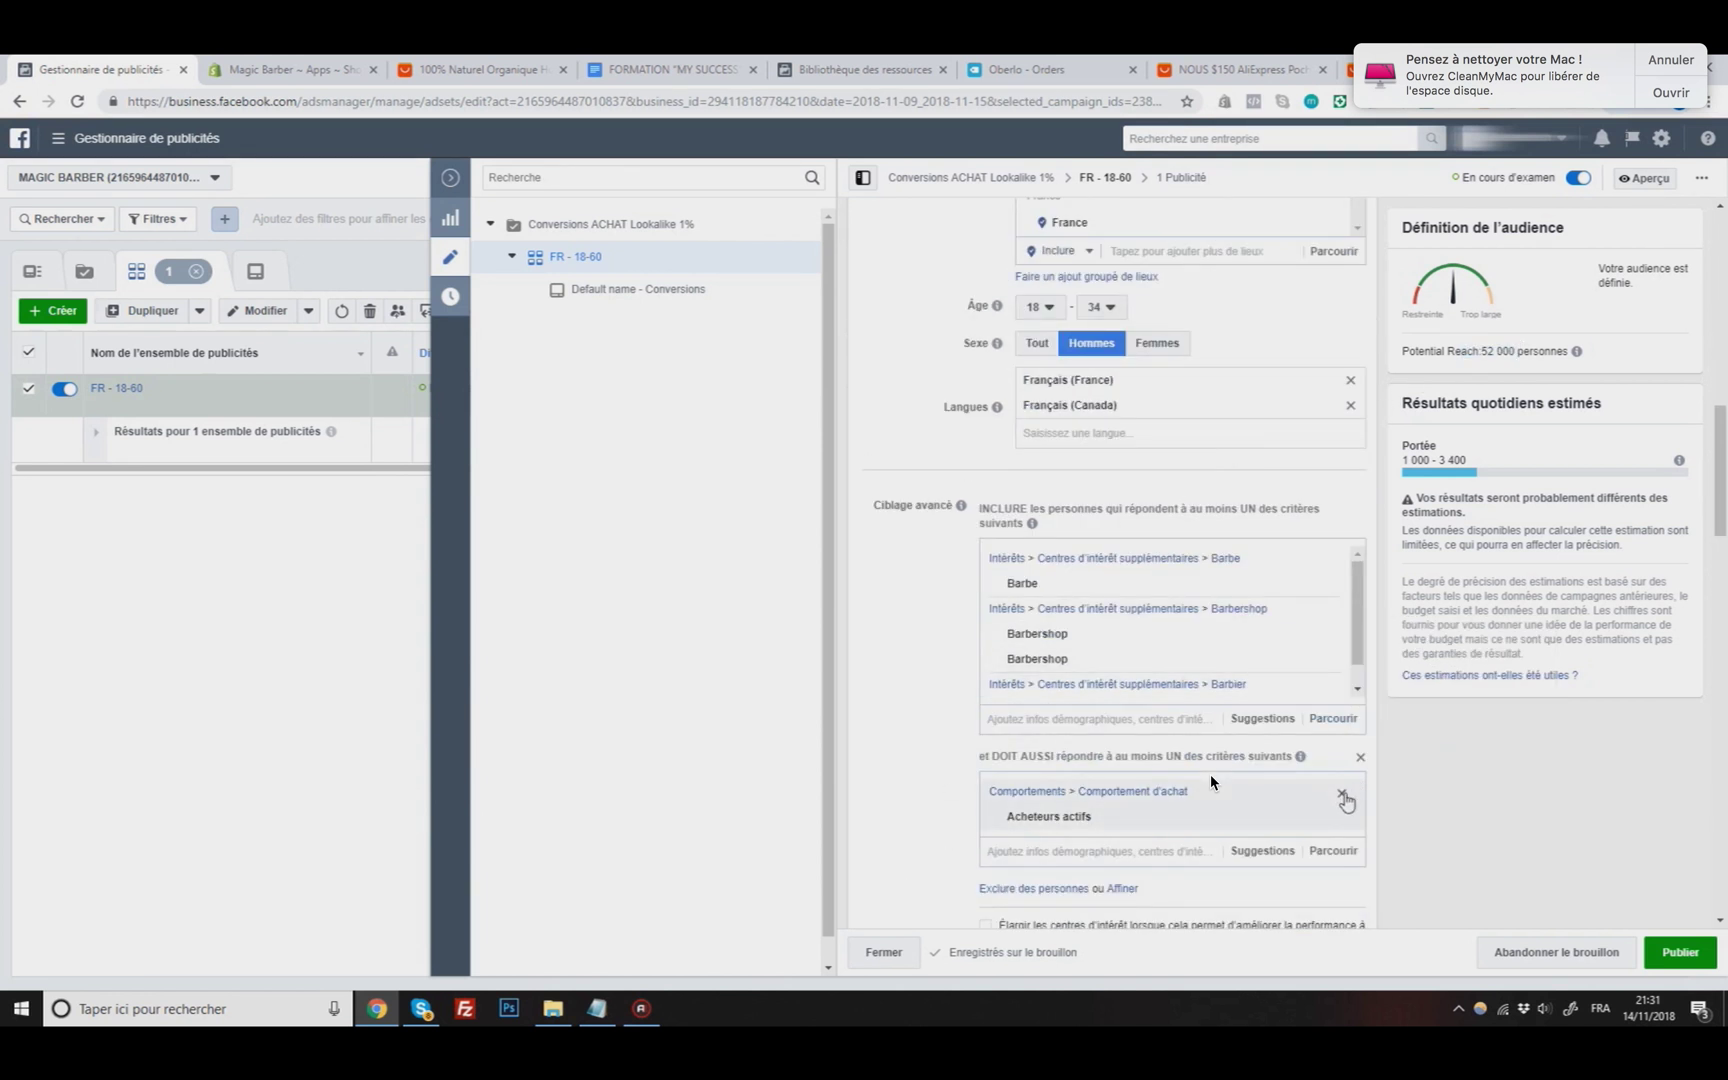
pyautogui.scroll(6, 1211, 782)
pyautogui.scroll(-5, 1211, 782)
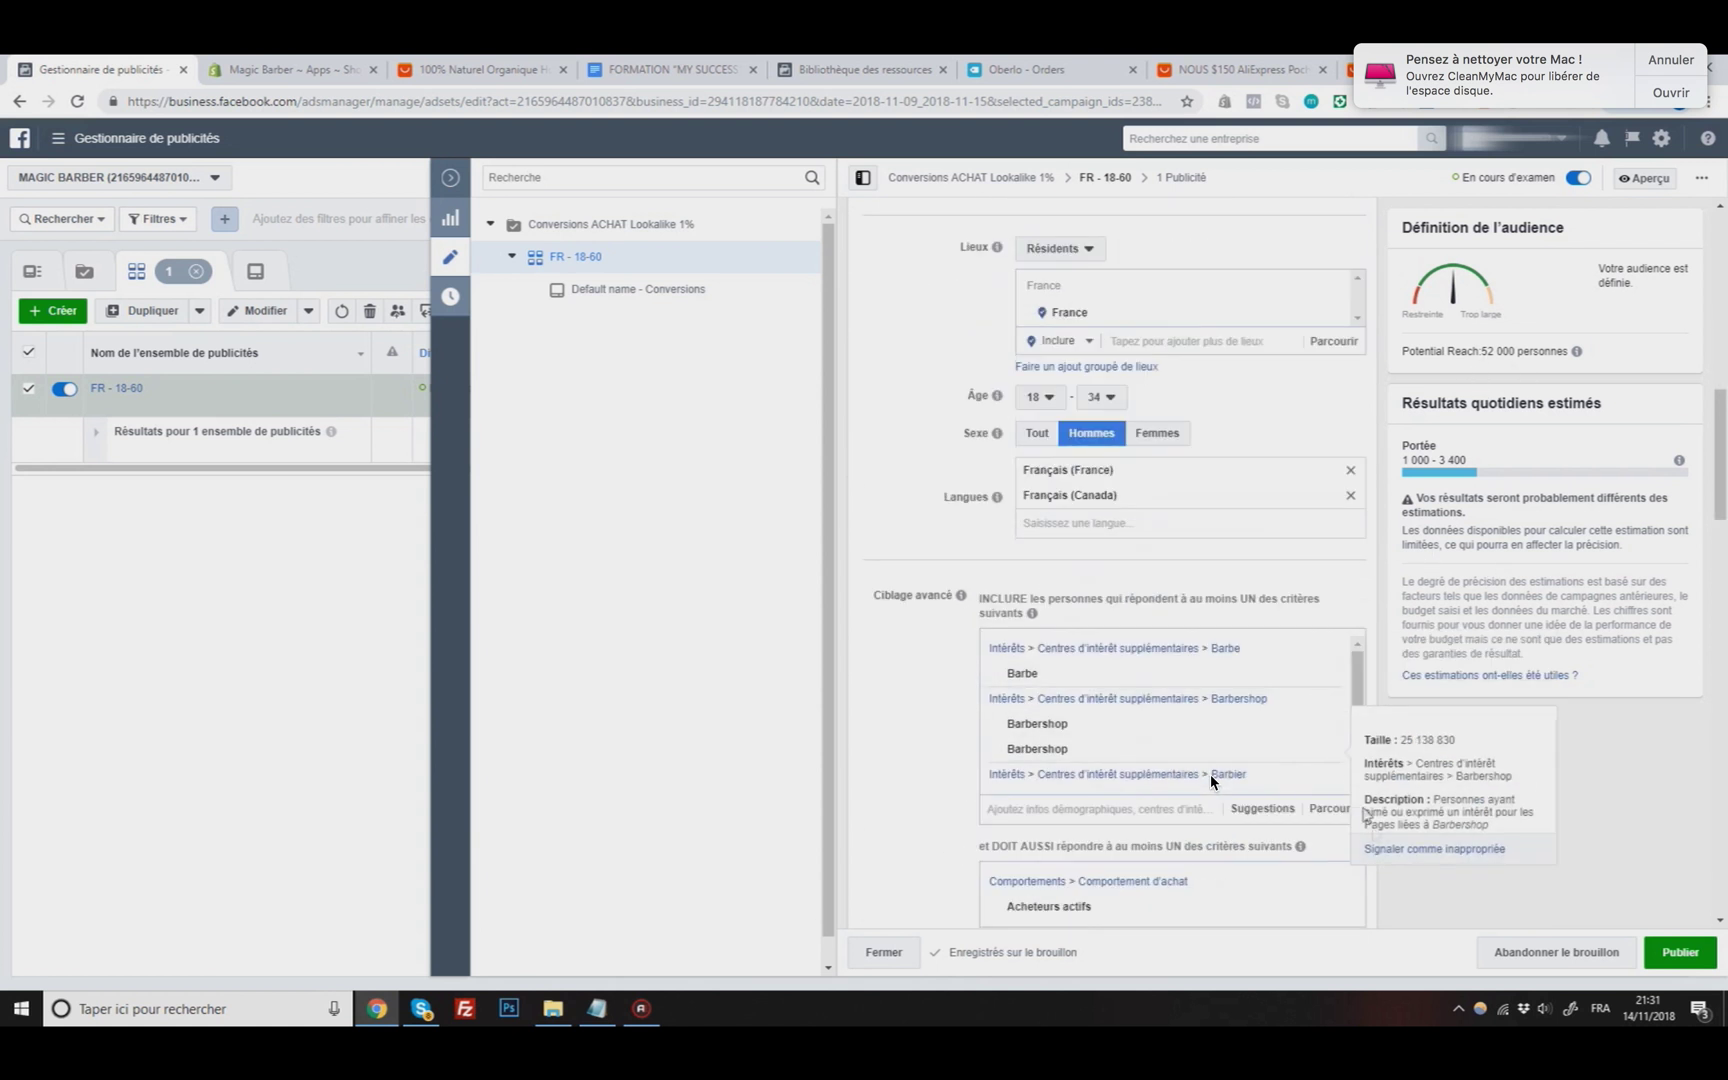
pyautogui.click(1344, 886)
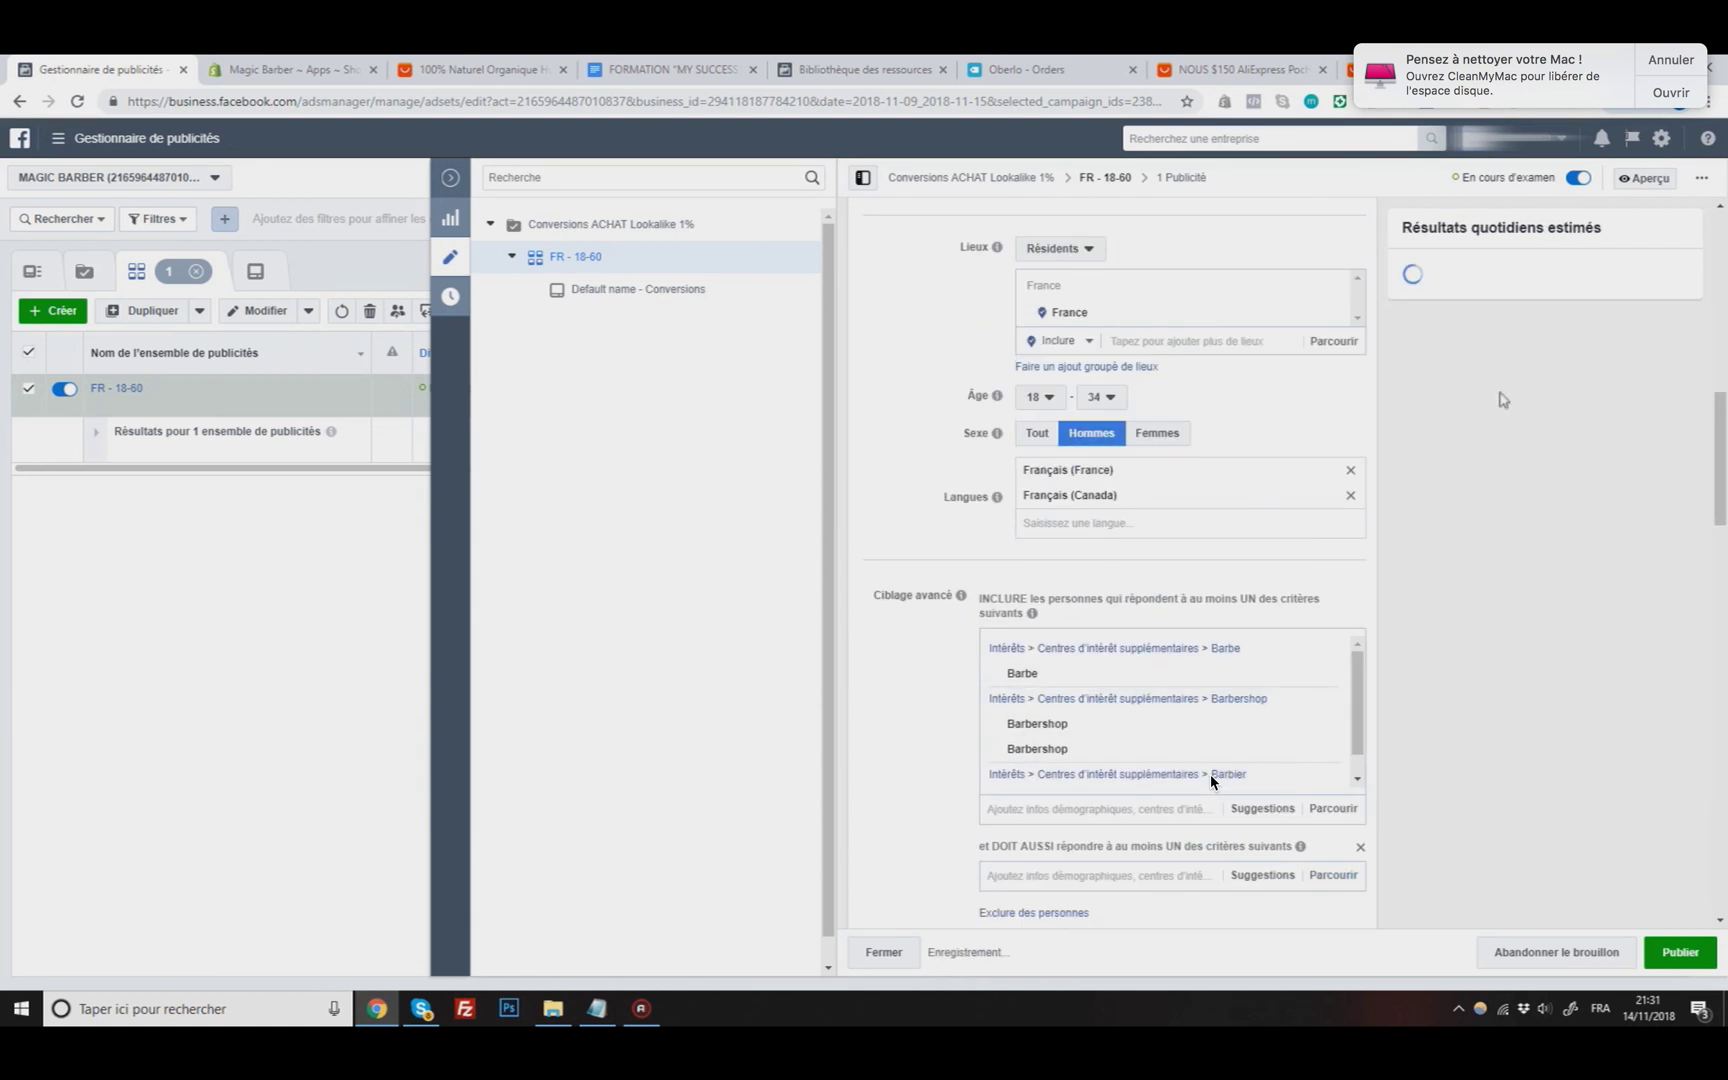
# Step: Add the "Acheteurs actifs" behaviour back to the must-also-match targeting criteria by searching for "acheteur"
pyautogui.scroll(-3, 1130, 693)
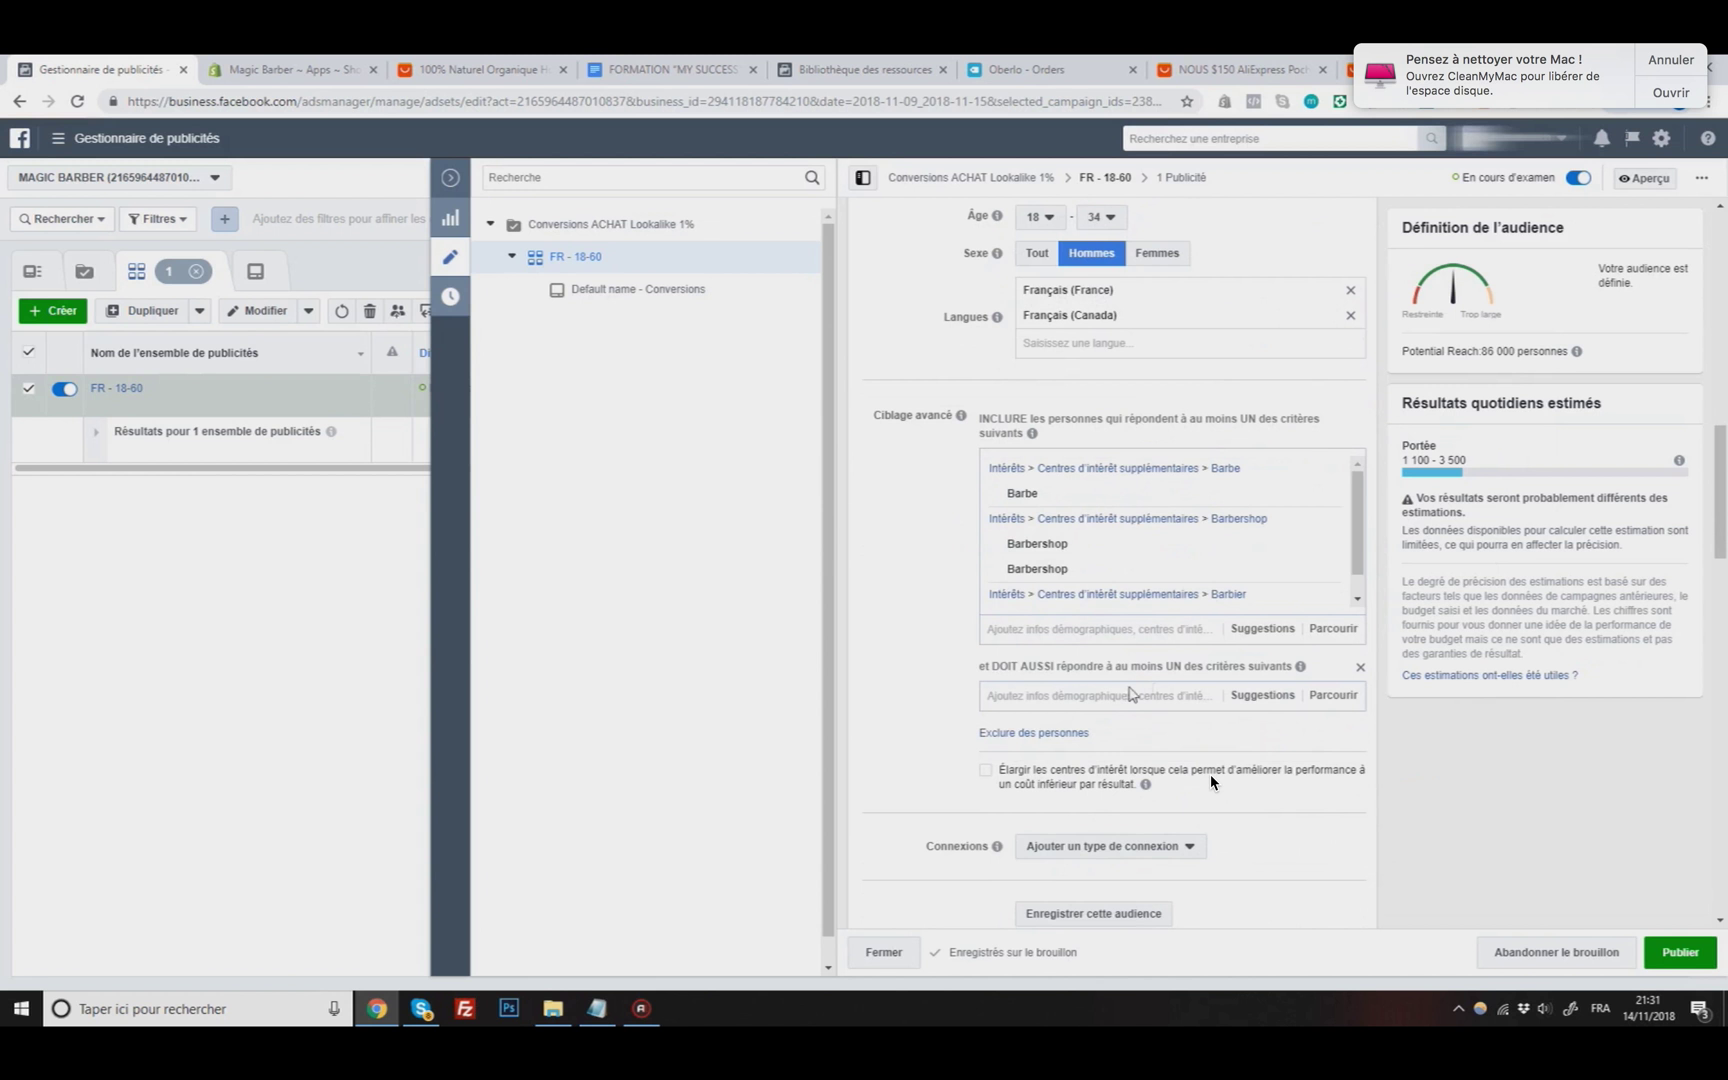
pyautogui.click(1091, 695)
pyautogui.write('ache')
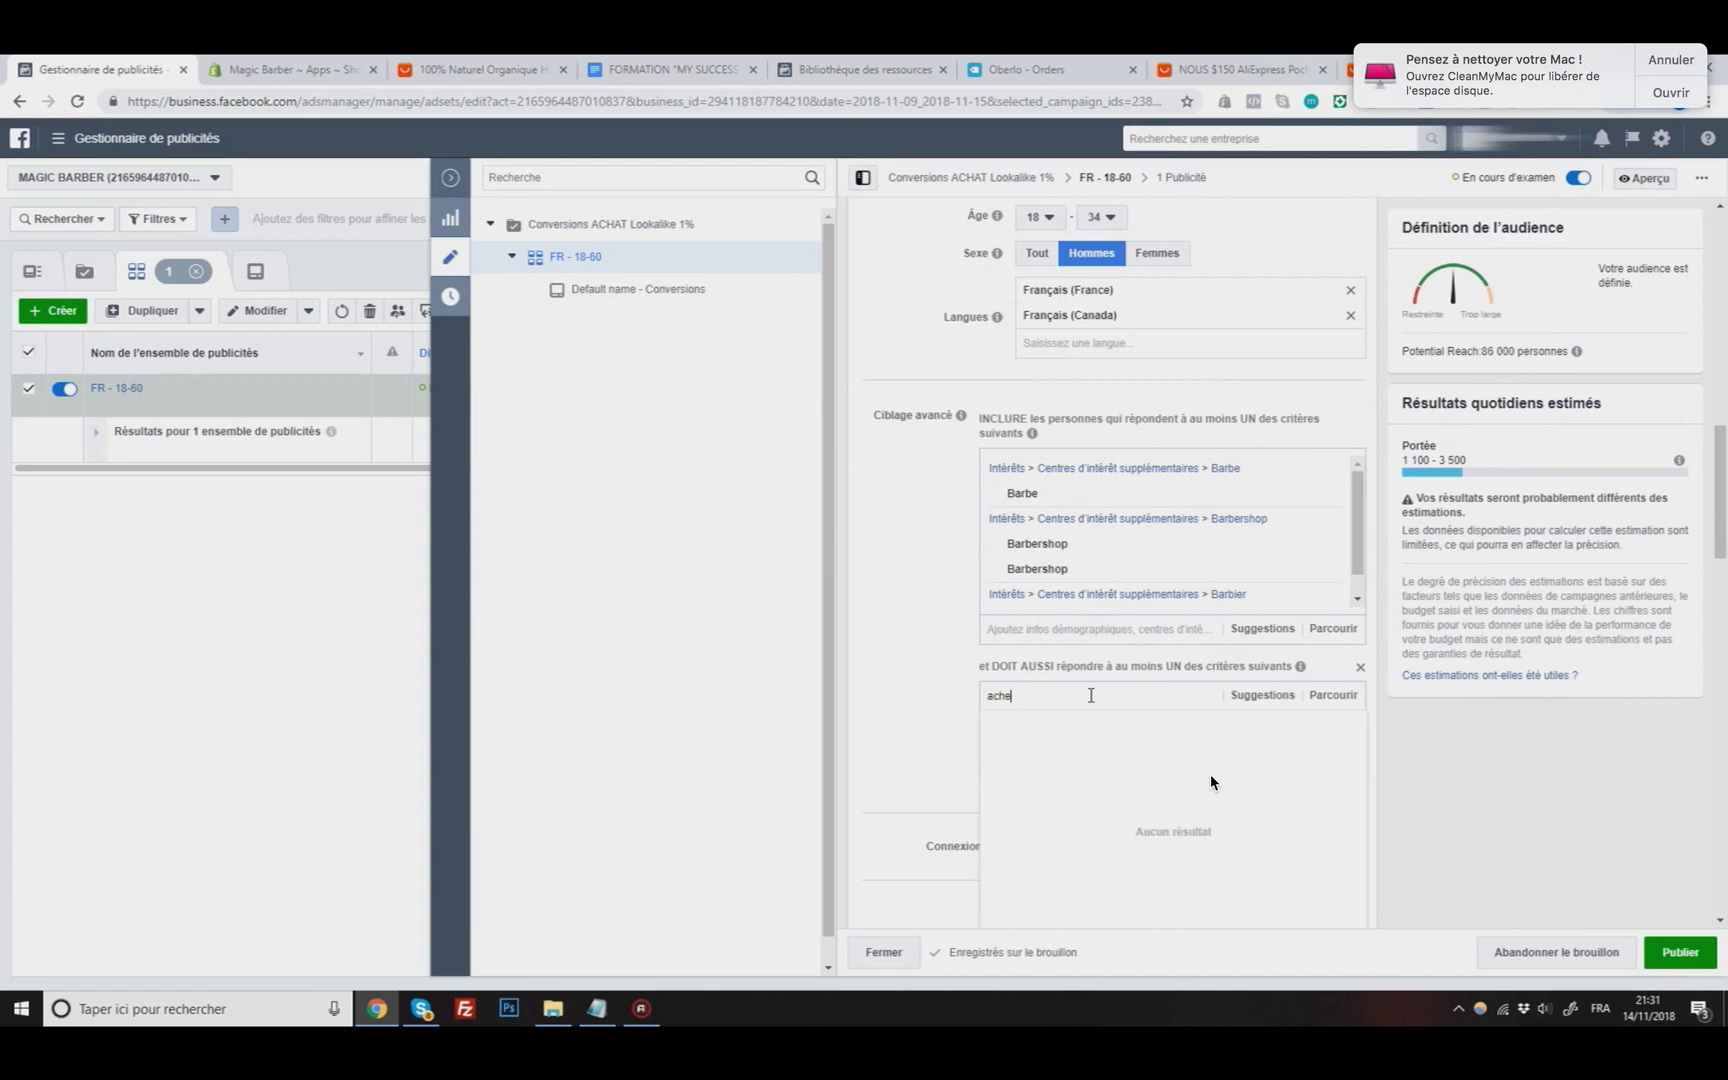
pyautogui.write('teur')
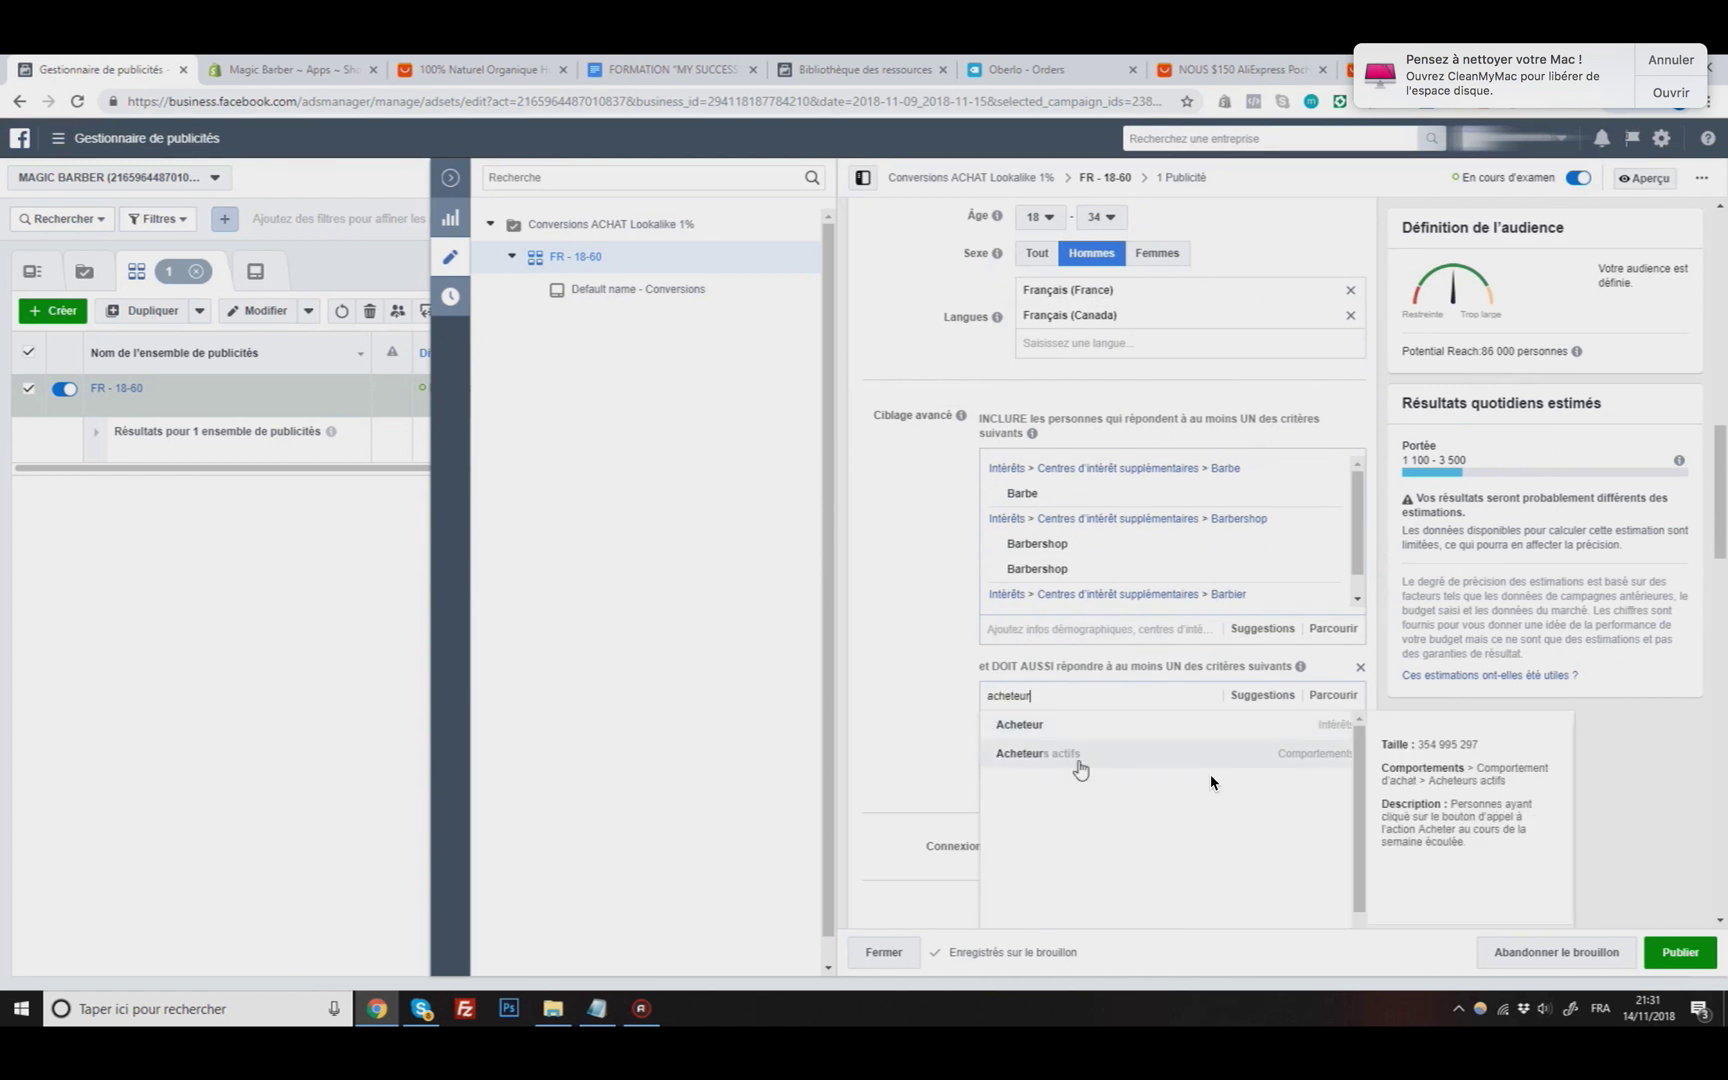
pyautogui.click(1068, 757)
# Step: Publish the ad set with its Lookalike (FR, 1%) audience and return to the campaign list
pyautogui.scroll(4, 1210, 782)
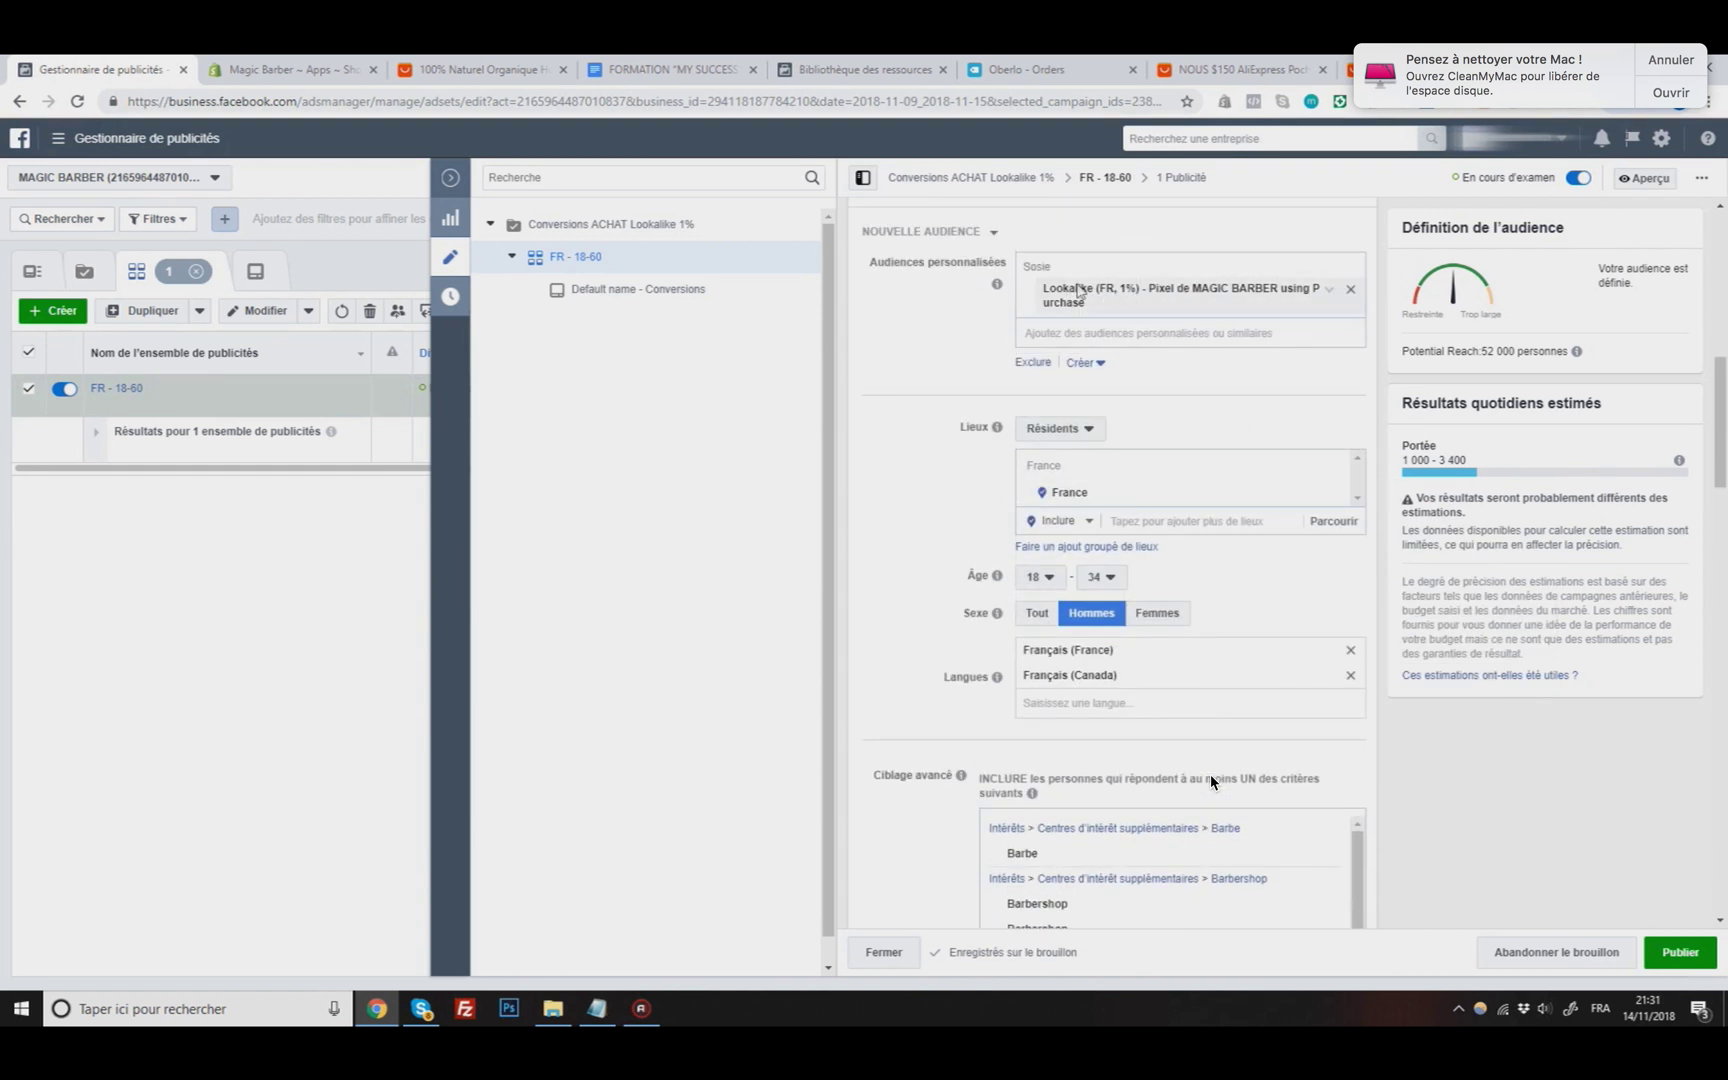
pyautogui.click(1682, 953)
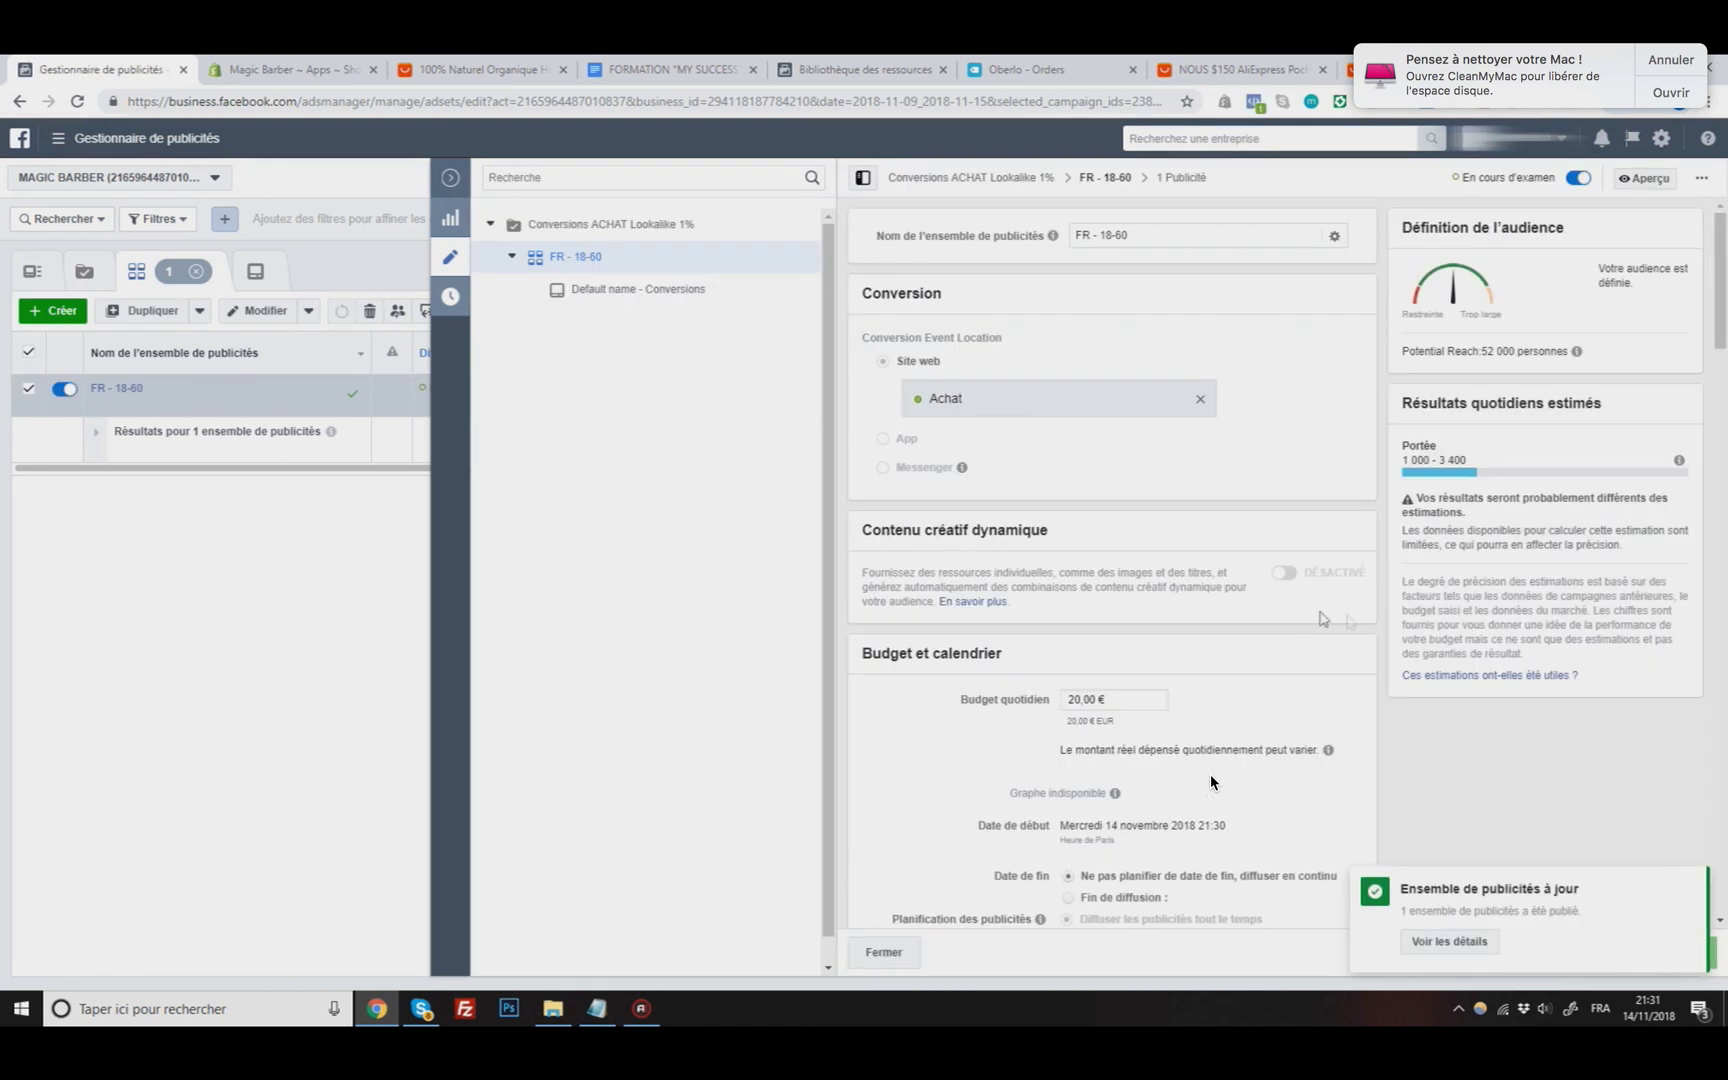
pyautogui.click(450, 177)
pyautogui.click(340, 271)
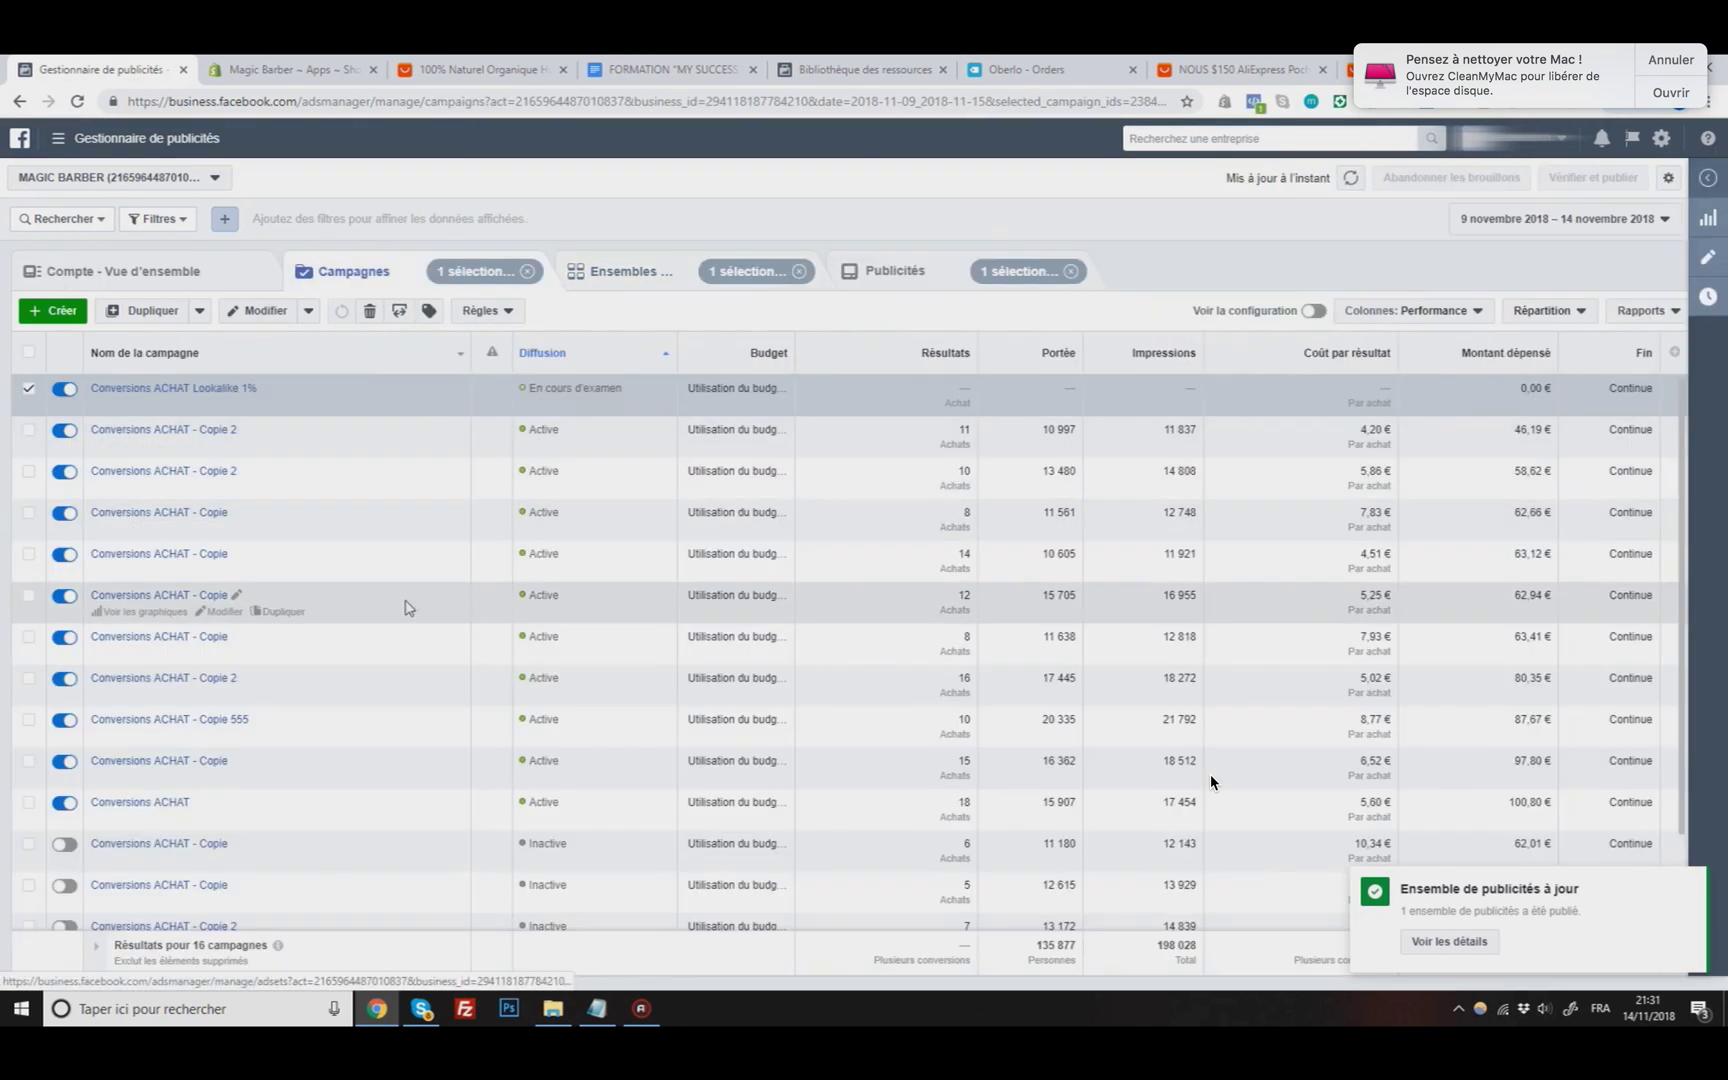
# Step: Duplicate the Lookalike 1% campaign as "Conversions ACHAT Lookalike 2% - Copie", publish it and close the editor
pyautogui.hotkey('ctrl', 'd')
pyautogui.click(1092, 568)
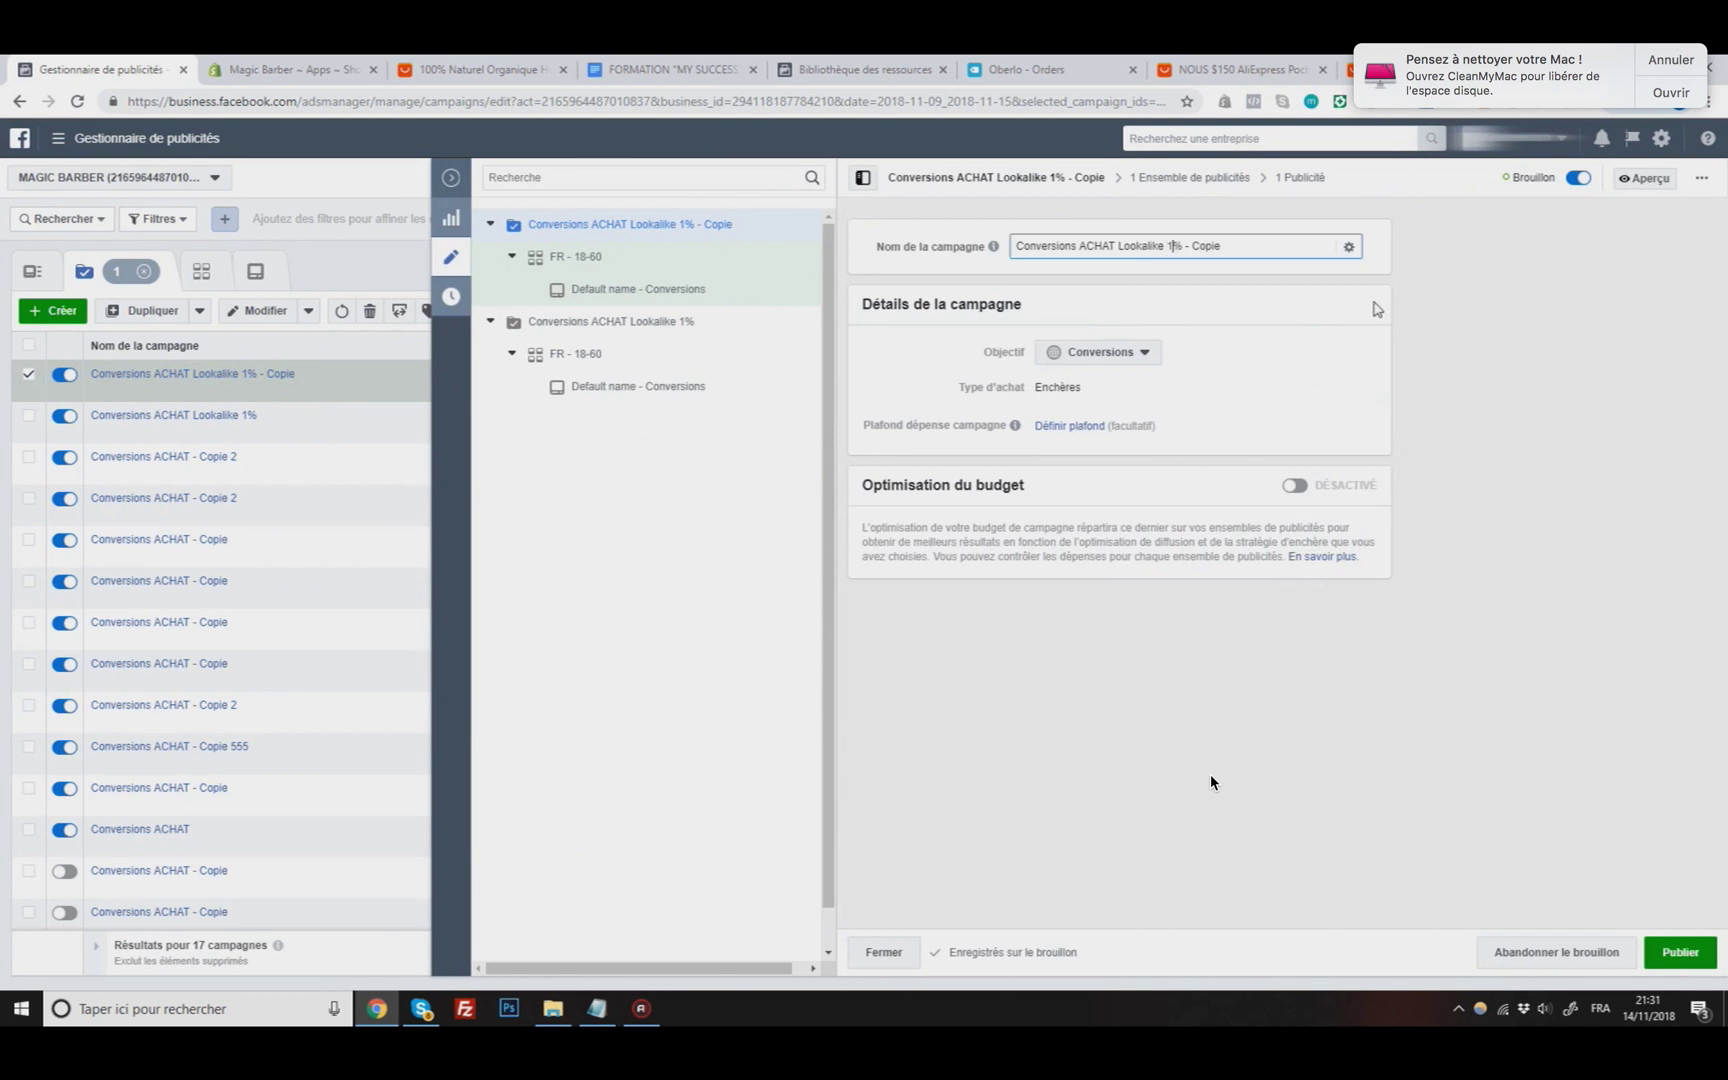
pyautogui.click(1712, 964)
pyautogui.click(451, 177)
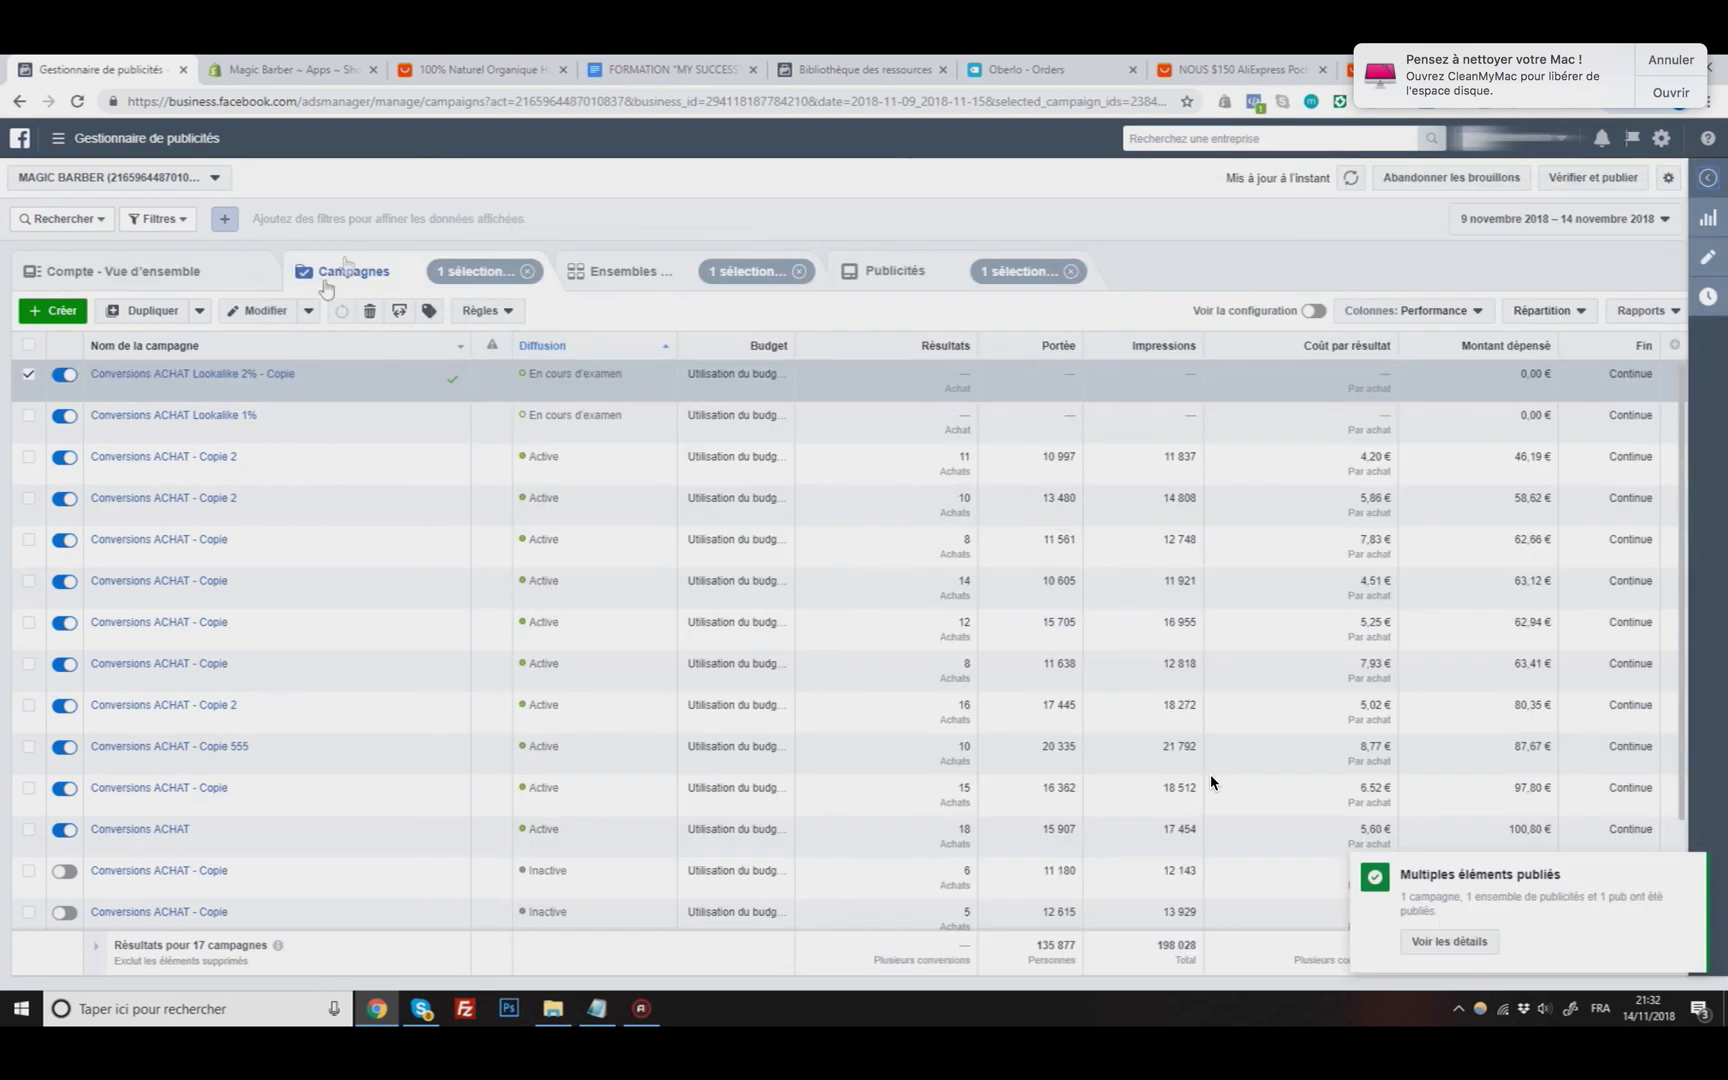
# Step: In the Lookalike 2% campaign's FR - 18-60 ad set, replace the 1% custom audience with Lookalike (FR, 2%) Purchase
pyautogui.click(171, 381)
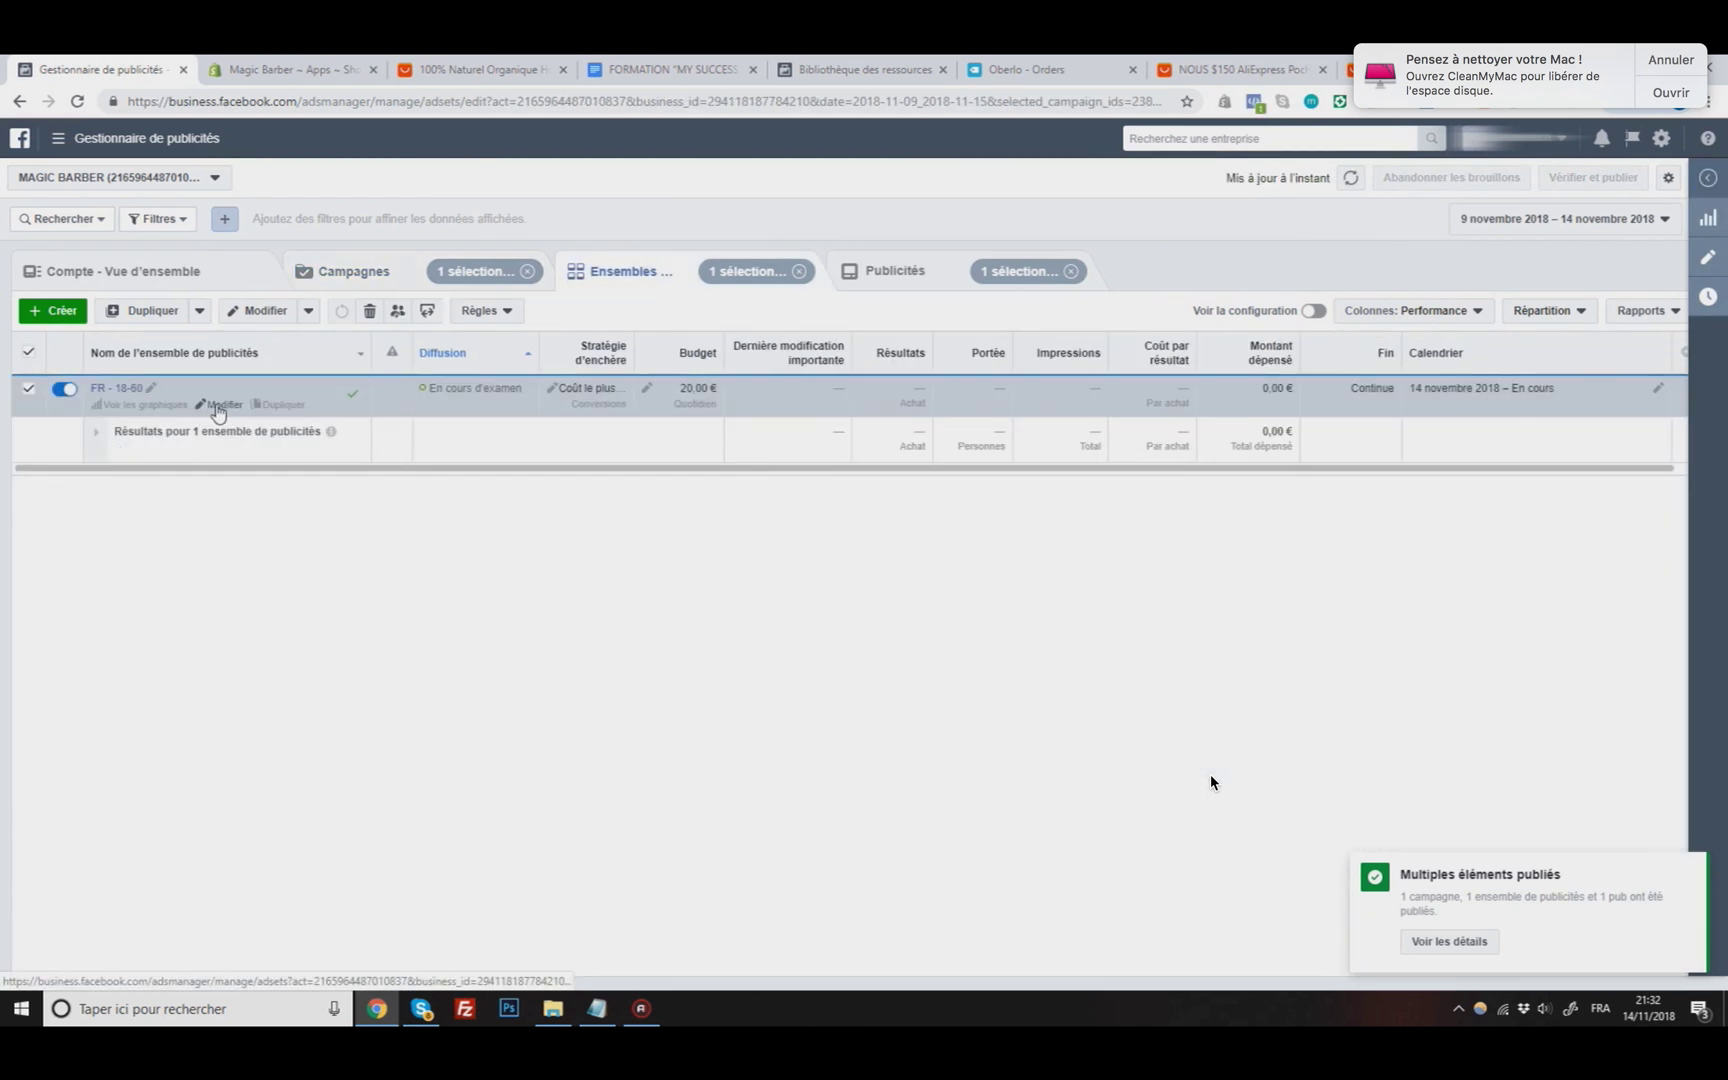
pyautogui.click(214, 402)
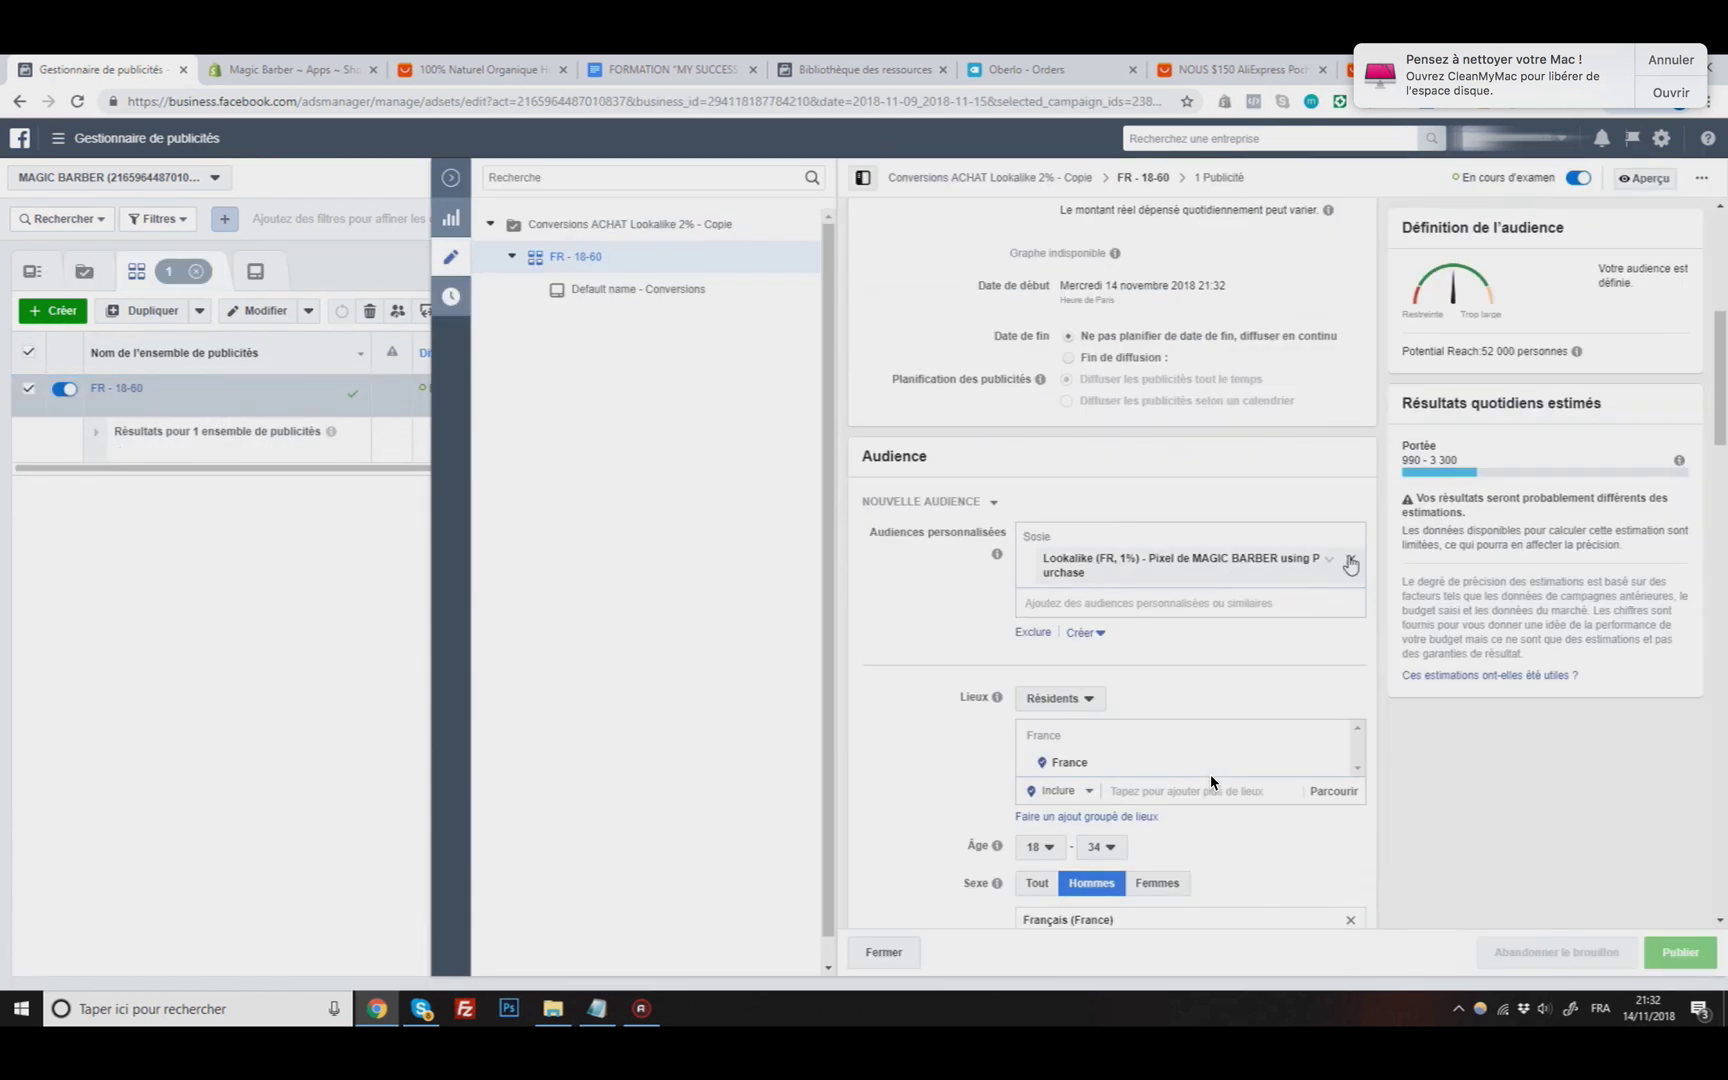
pyautogui.click(1350, 565)
pyautogui.click(1091, 537)
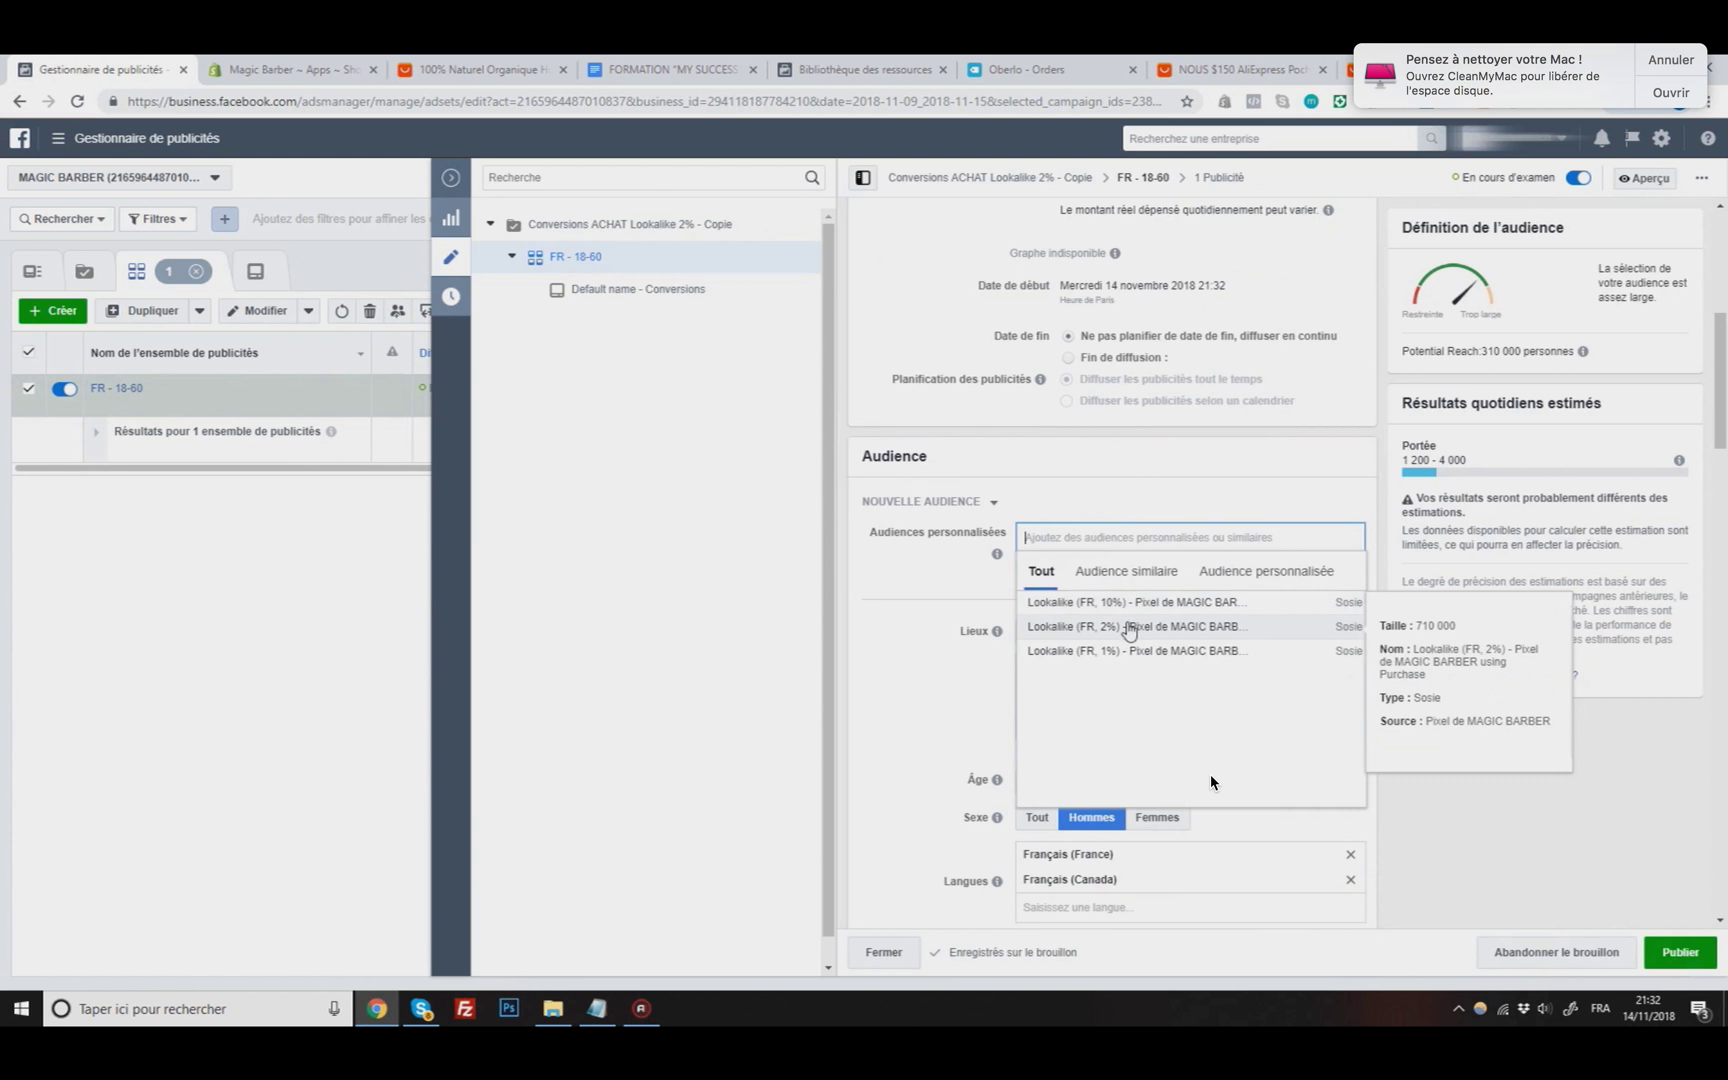
pyautogui.click(1128, 628)
pyautogui.click(1275, 490)
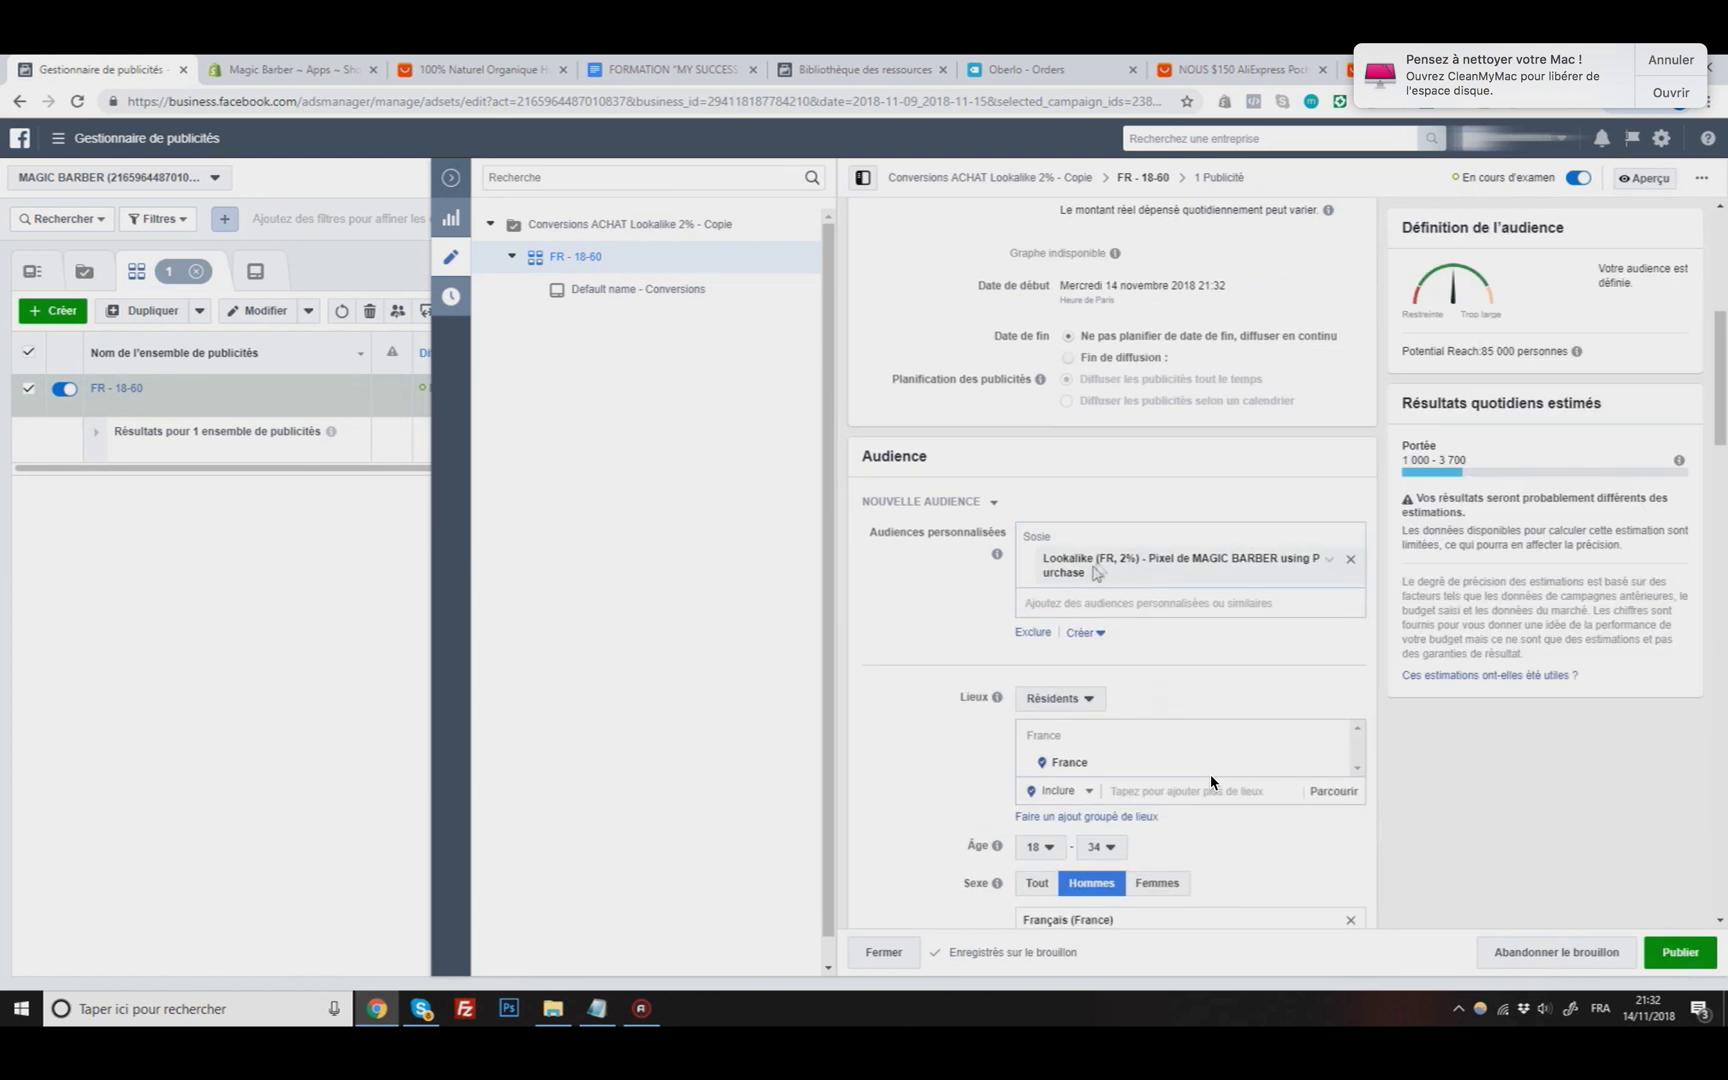
# Step: Publish the Lookalike 2% campaign's updated ad set and check its audience settings
pyautogui.scroll(-5, 1211, 782)
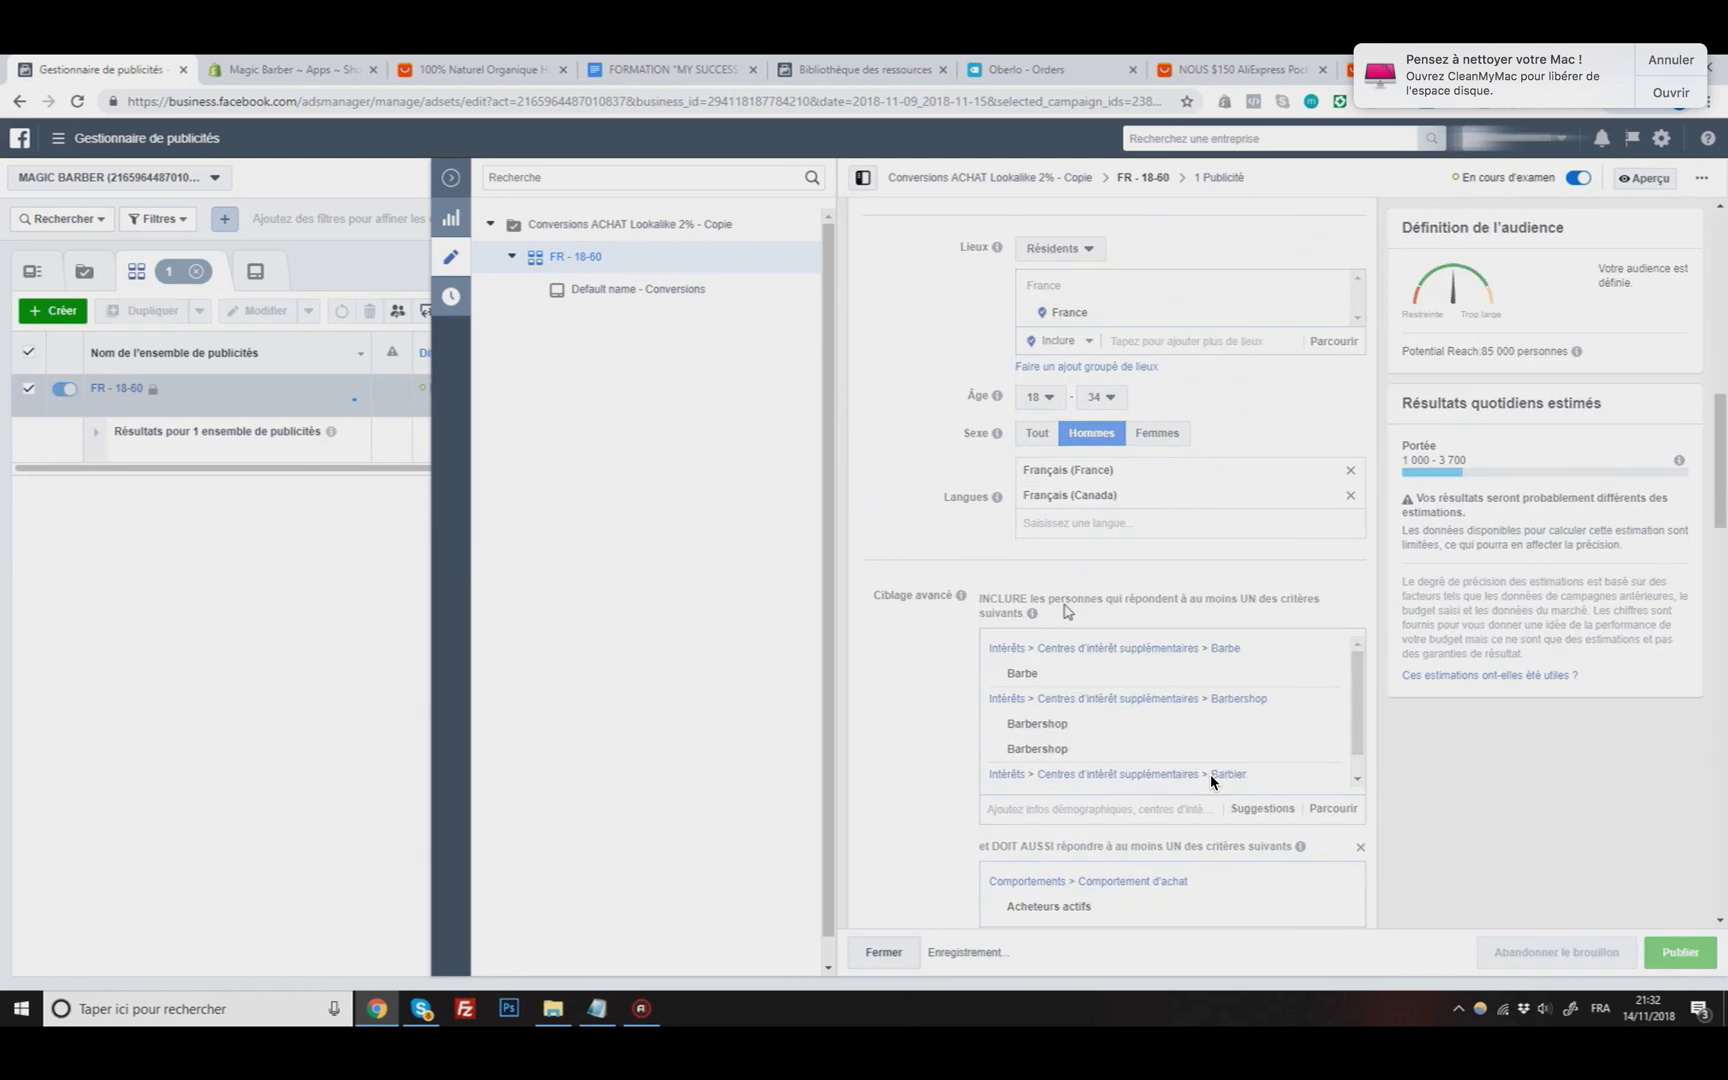
pyautogui.scroll(3, 1211, 782)
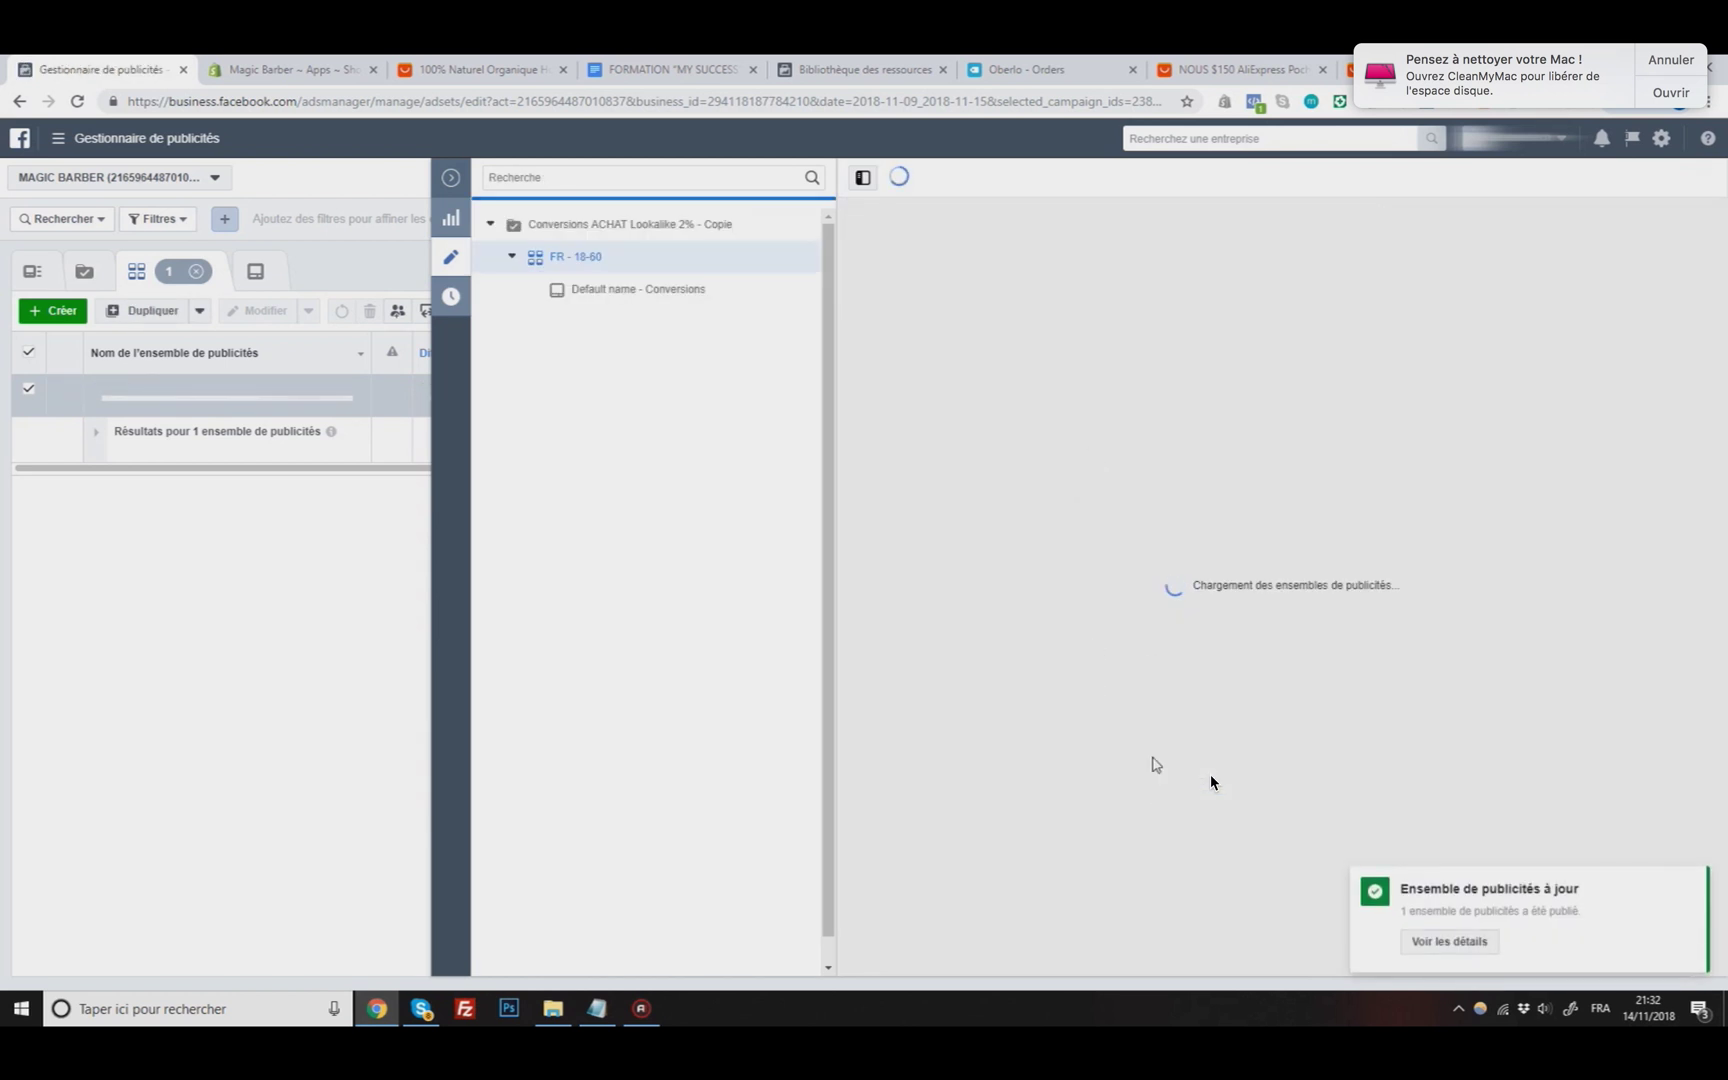
pyautogui.scroll(-4, 1211, 782)
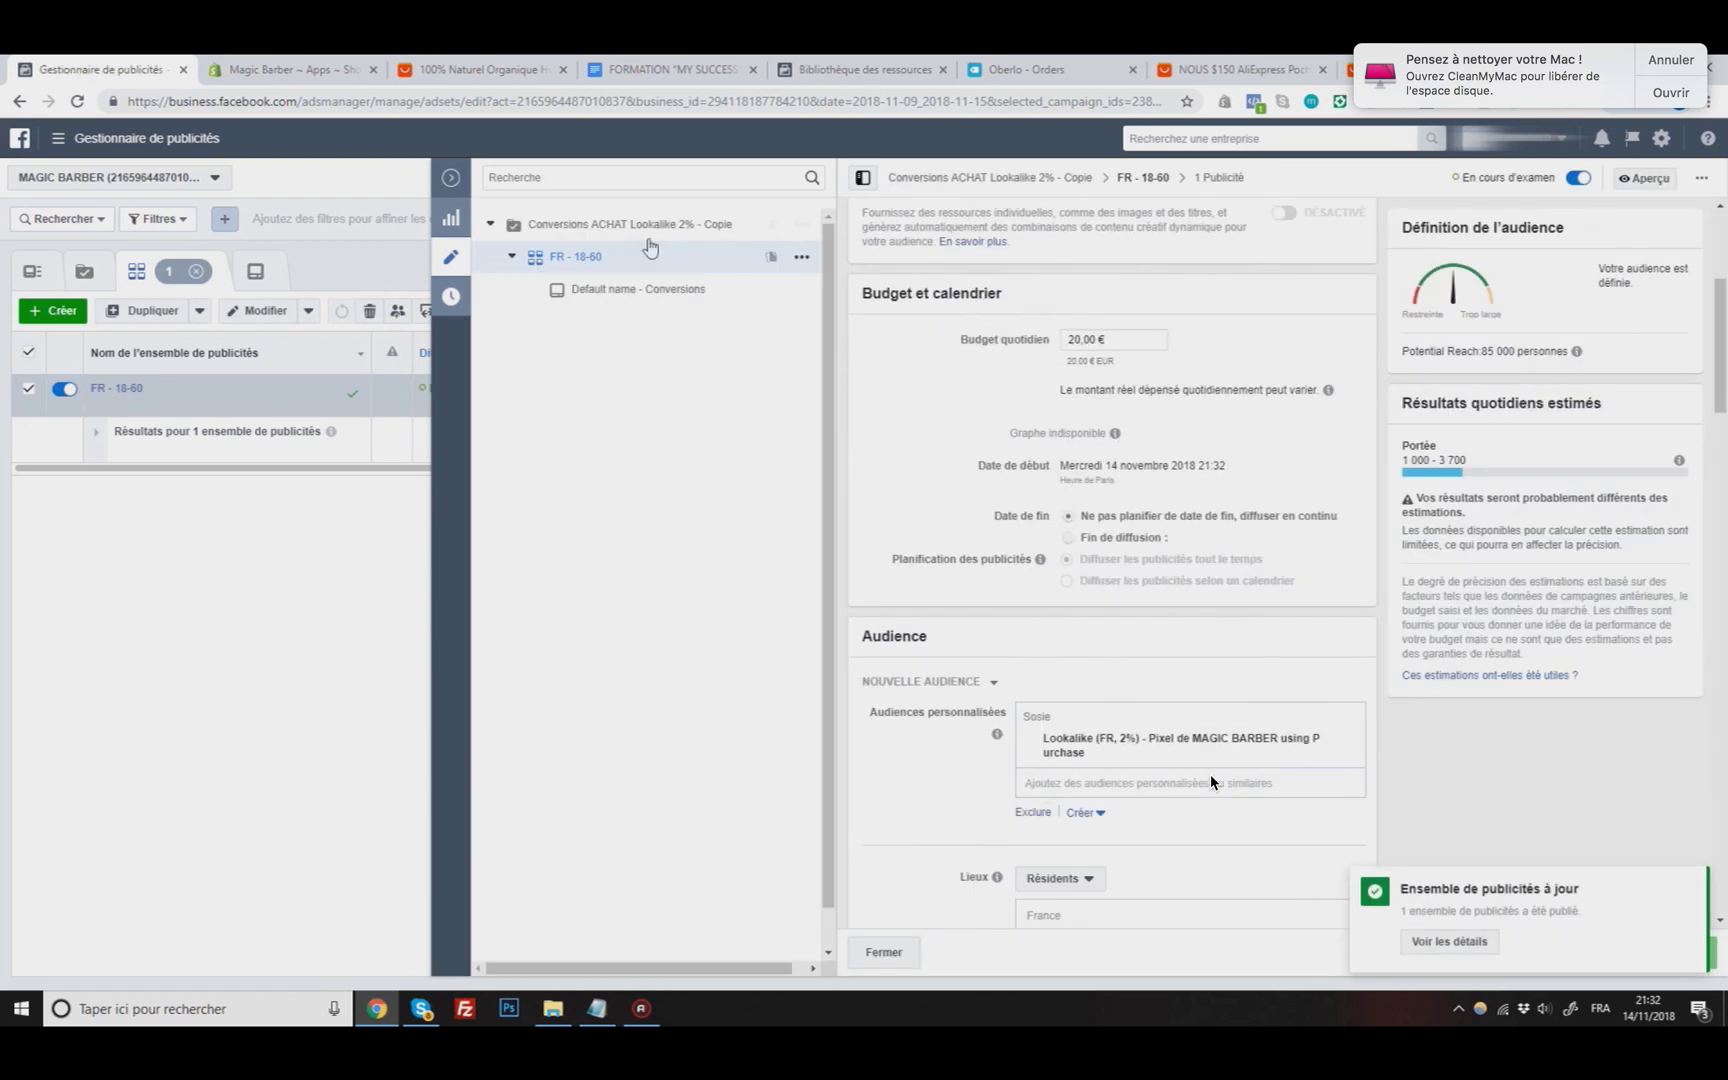
# Step: Duplicate and publish the Lookalike 2% campaign, rename the copy "Conversions ACHAT Lookalike 10% - Copie 2", and publish the new name
pyautogui.click(451, 177)
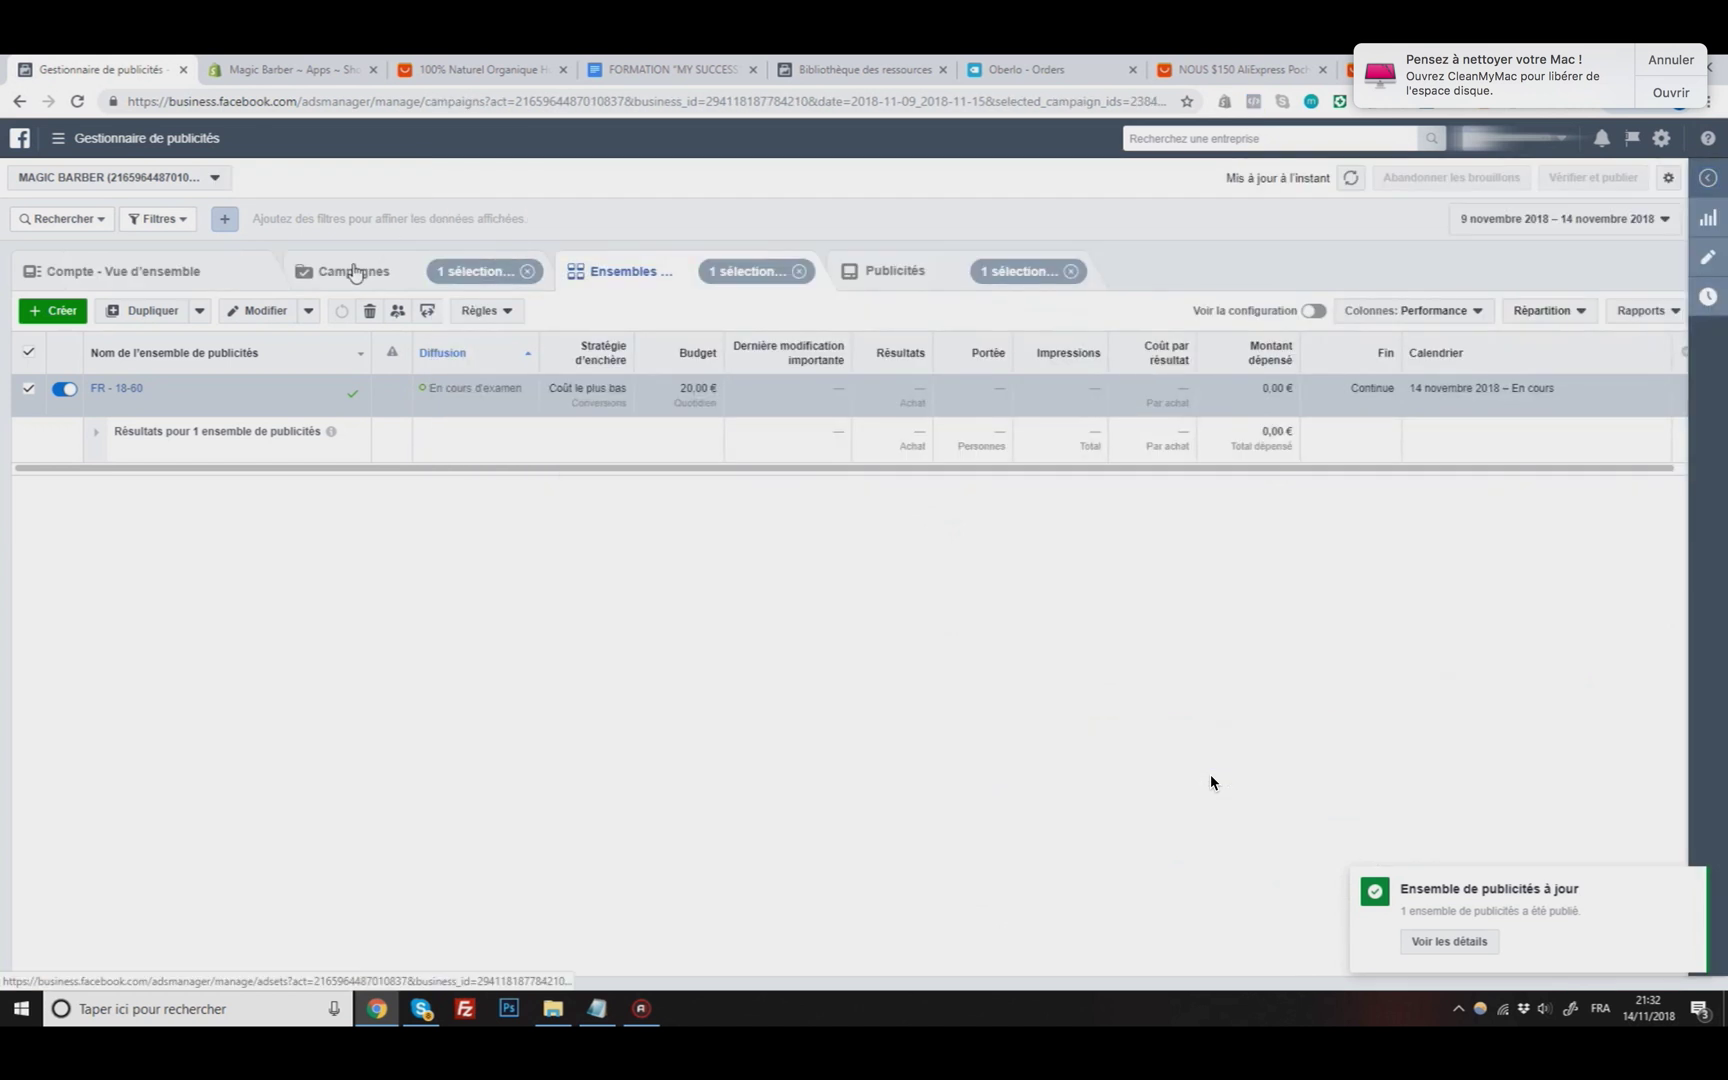
pyautogui.click(355, 272)
pyautogui.click(290, 405)
pyautogui.click(1083, 609)
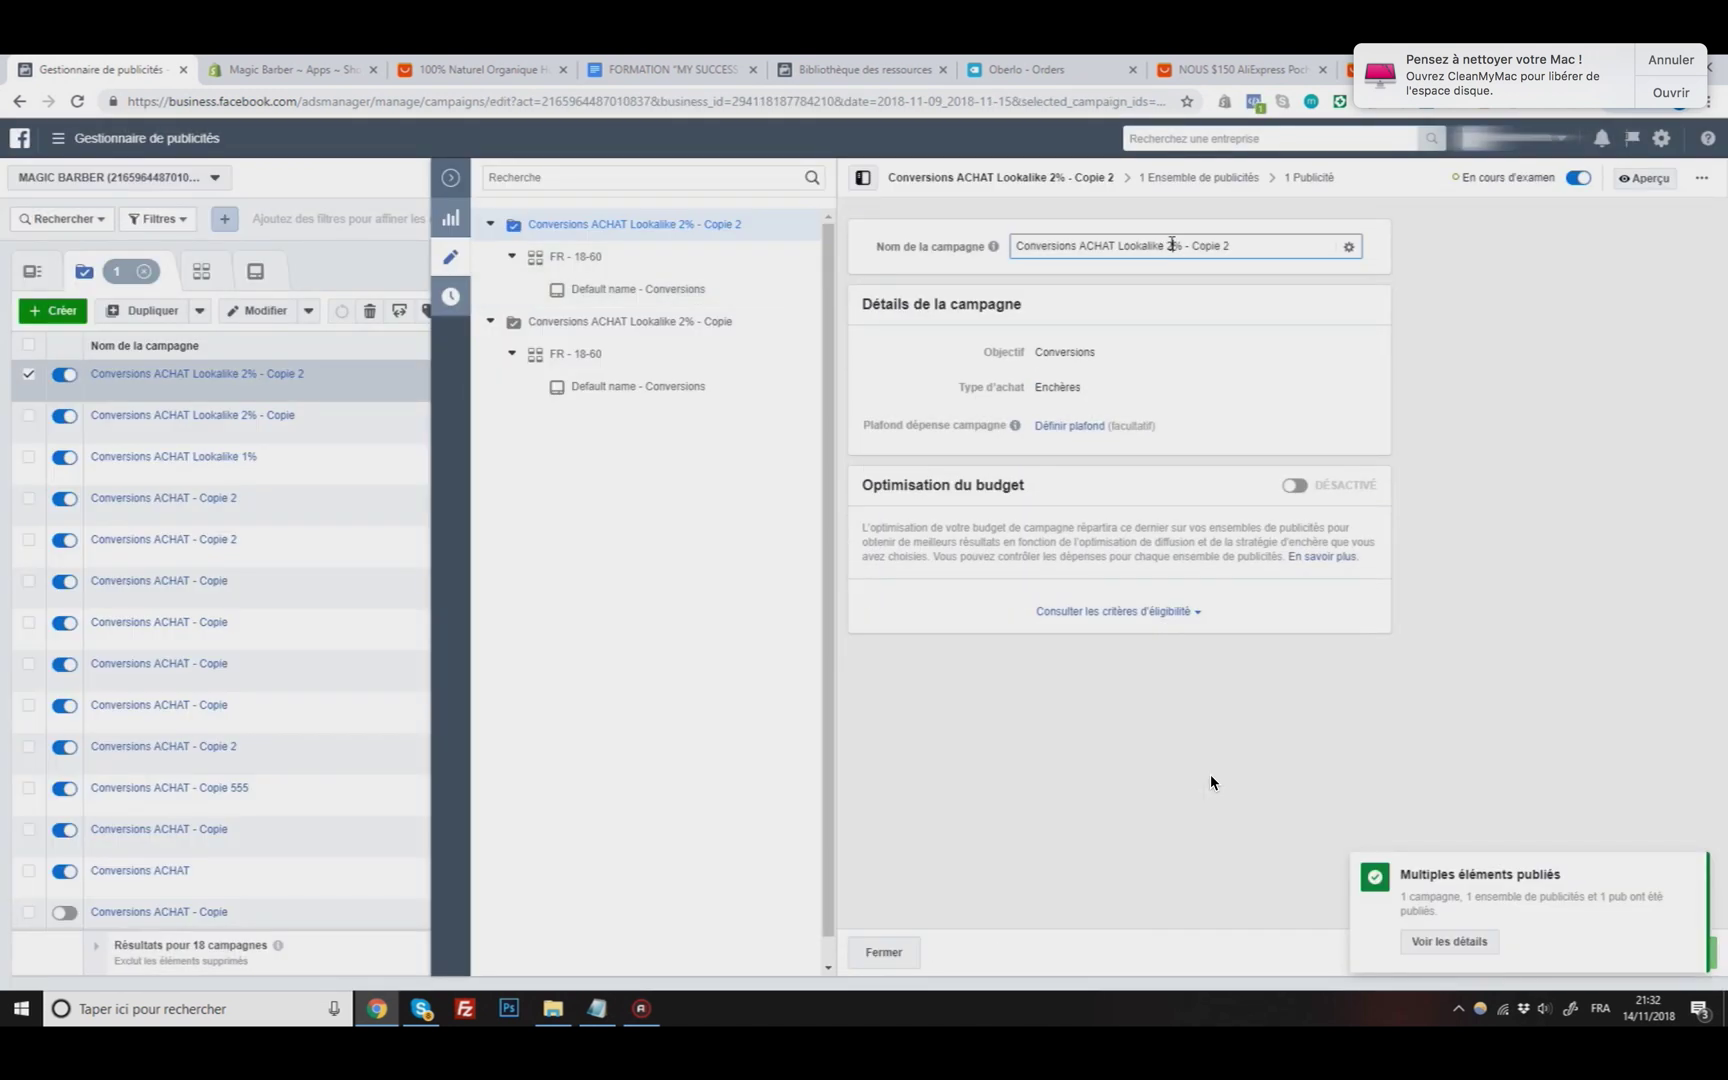
pyautogui.press('Return')
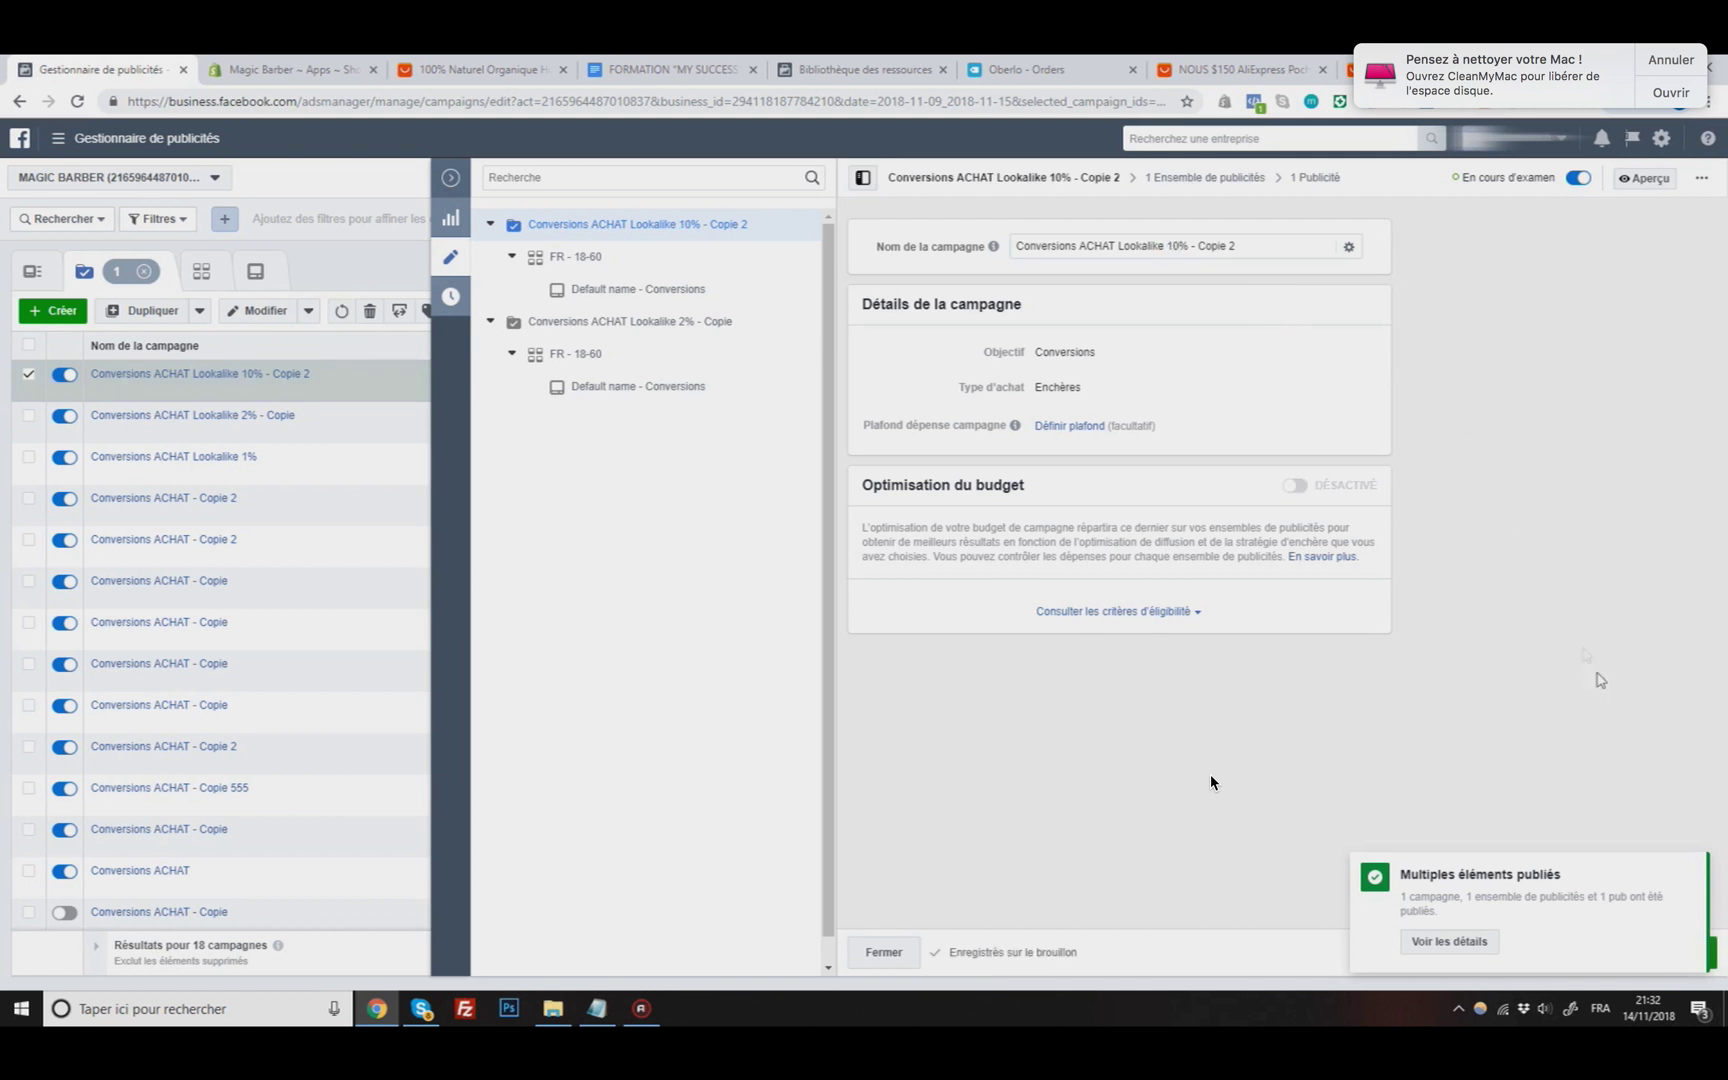
pyautogui.click(1714, 955)
pyautogui.click(428, 457)
# Step: In the Lookalike 10% campaign's FR - 18-60 ad set, replace the 2% custom audience with Lookalike (FR, 10%) Purchase and publish the change
pyautogui.click(259, 379)
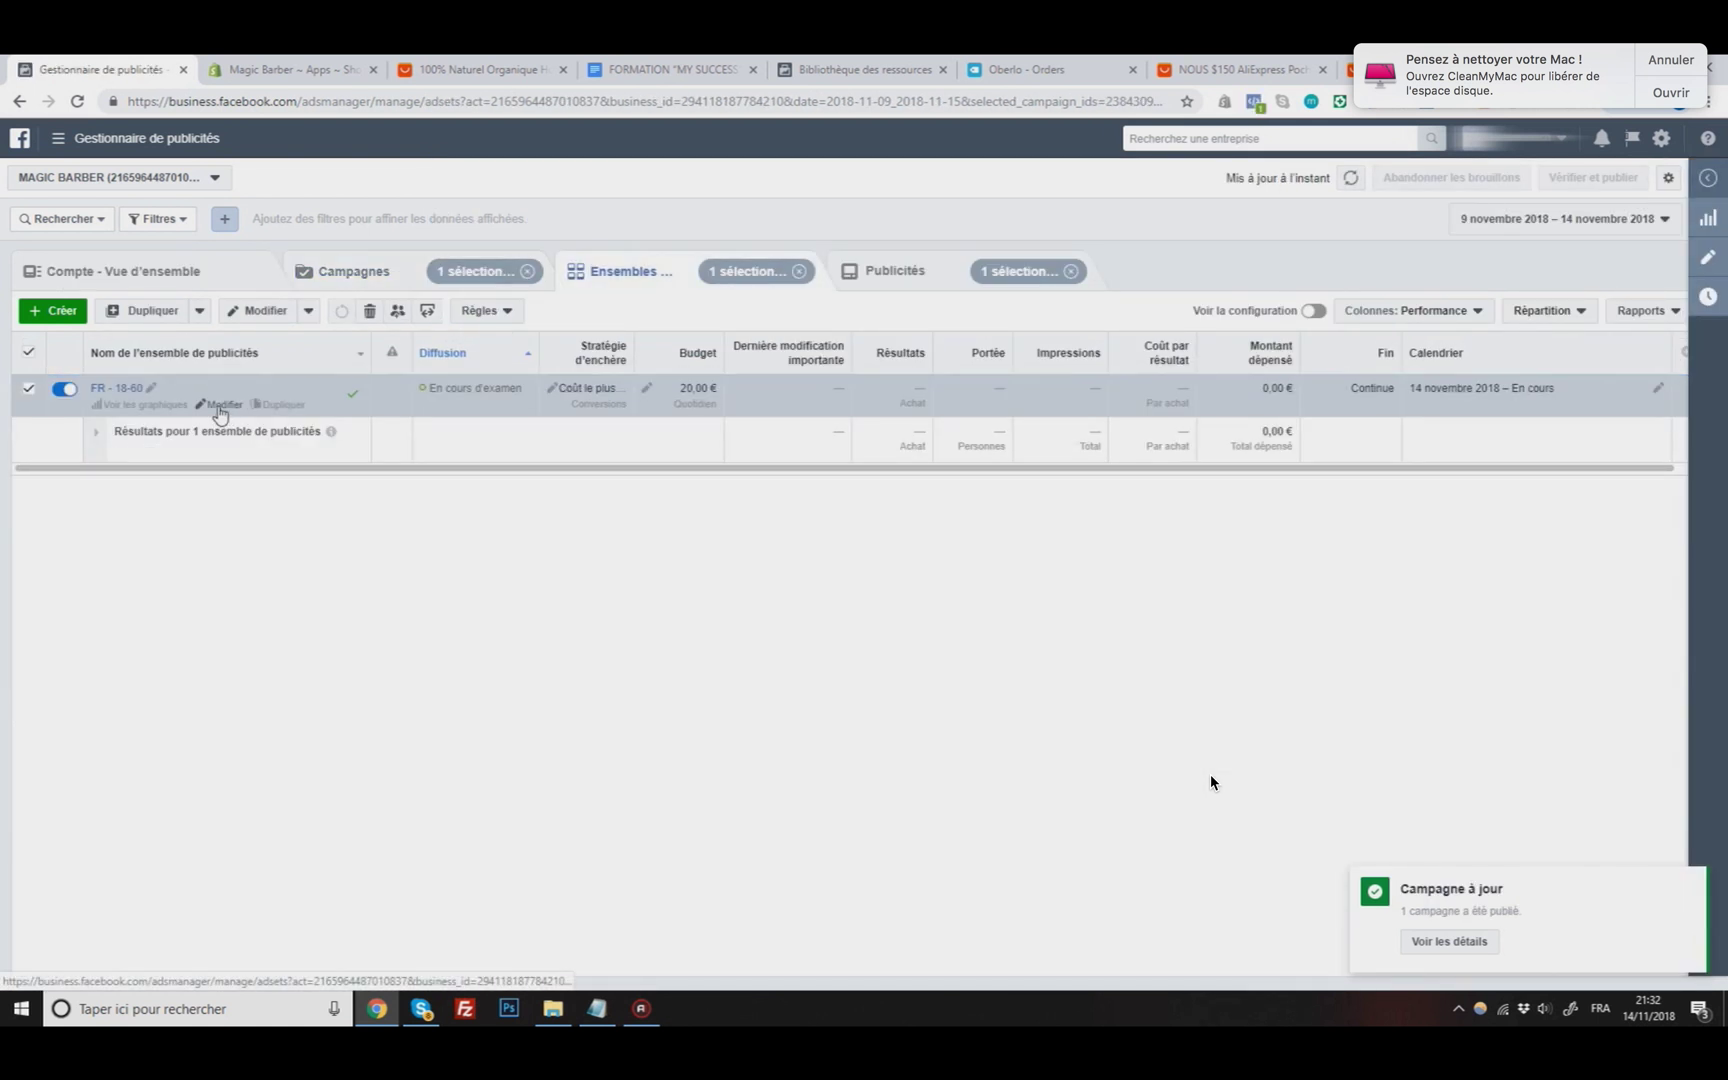
pyautogui.scroll(-5, 1140, 573)
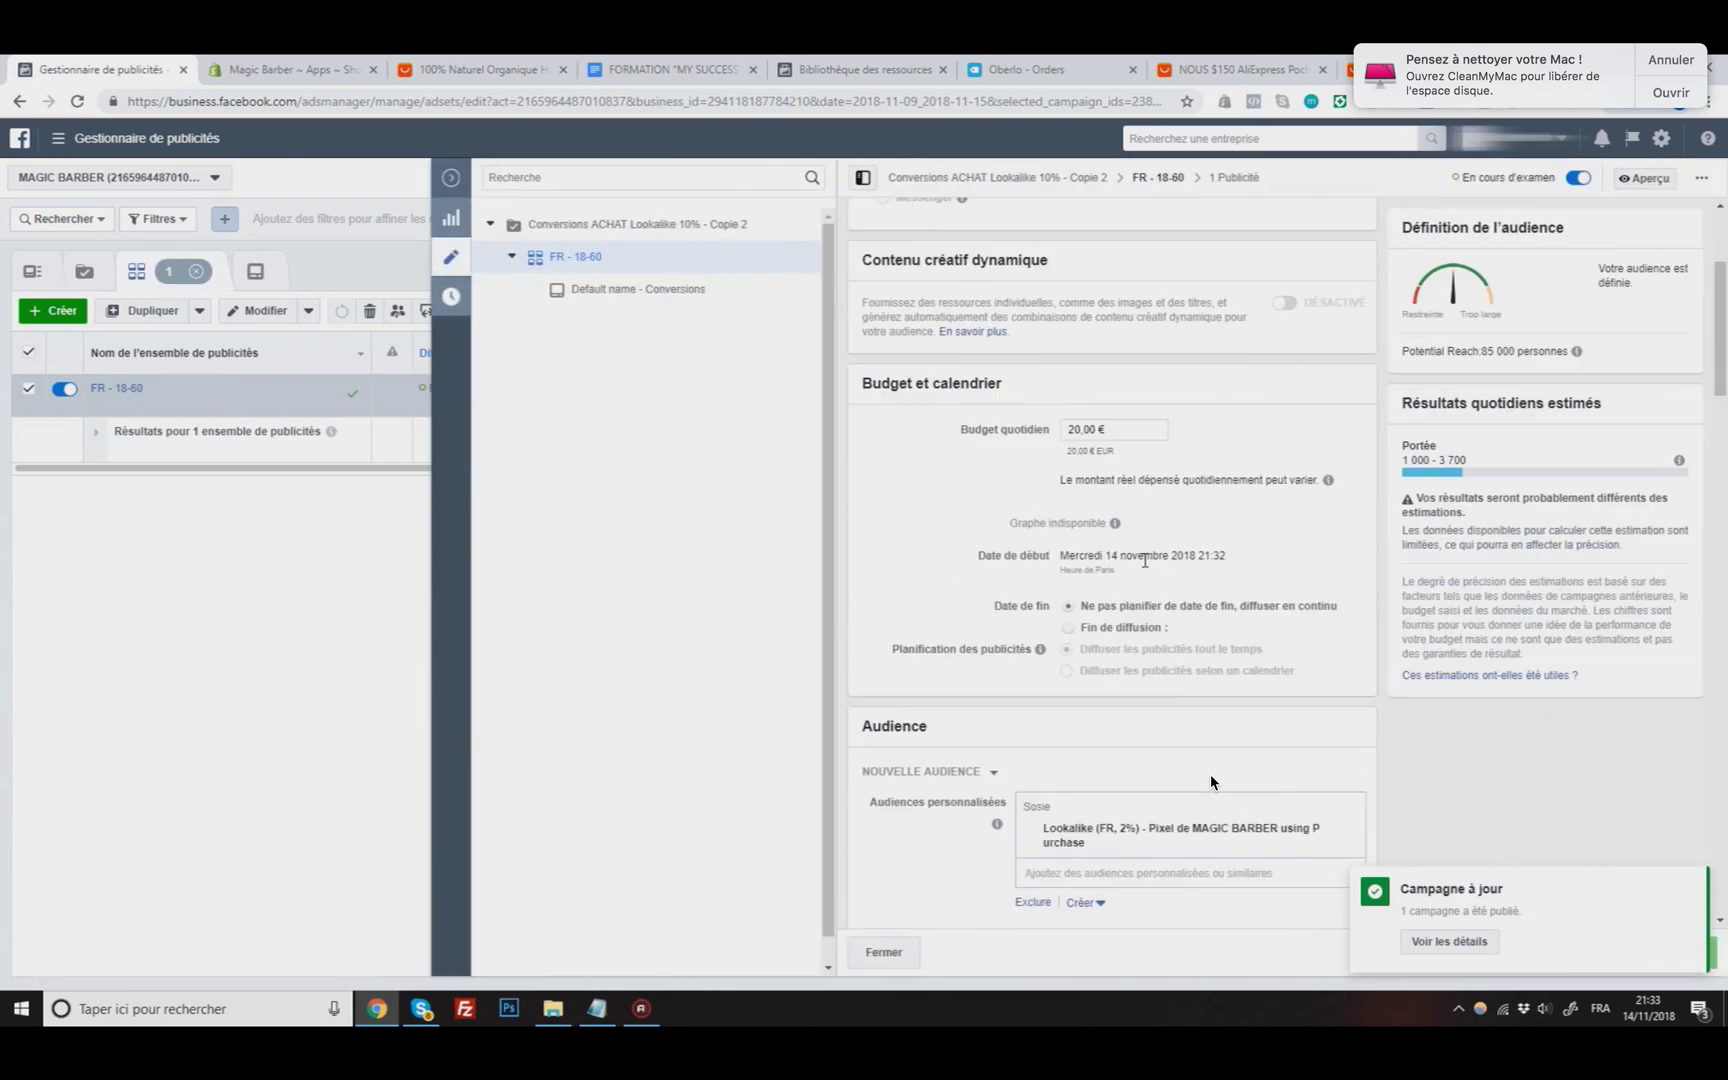
pyautogui.click(1349, 563)
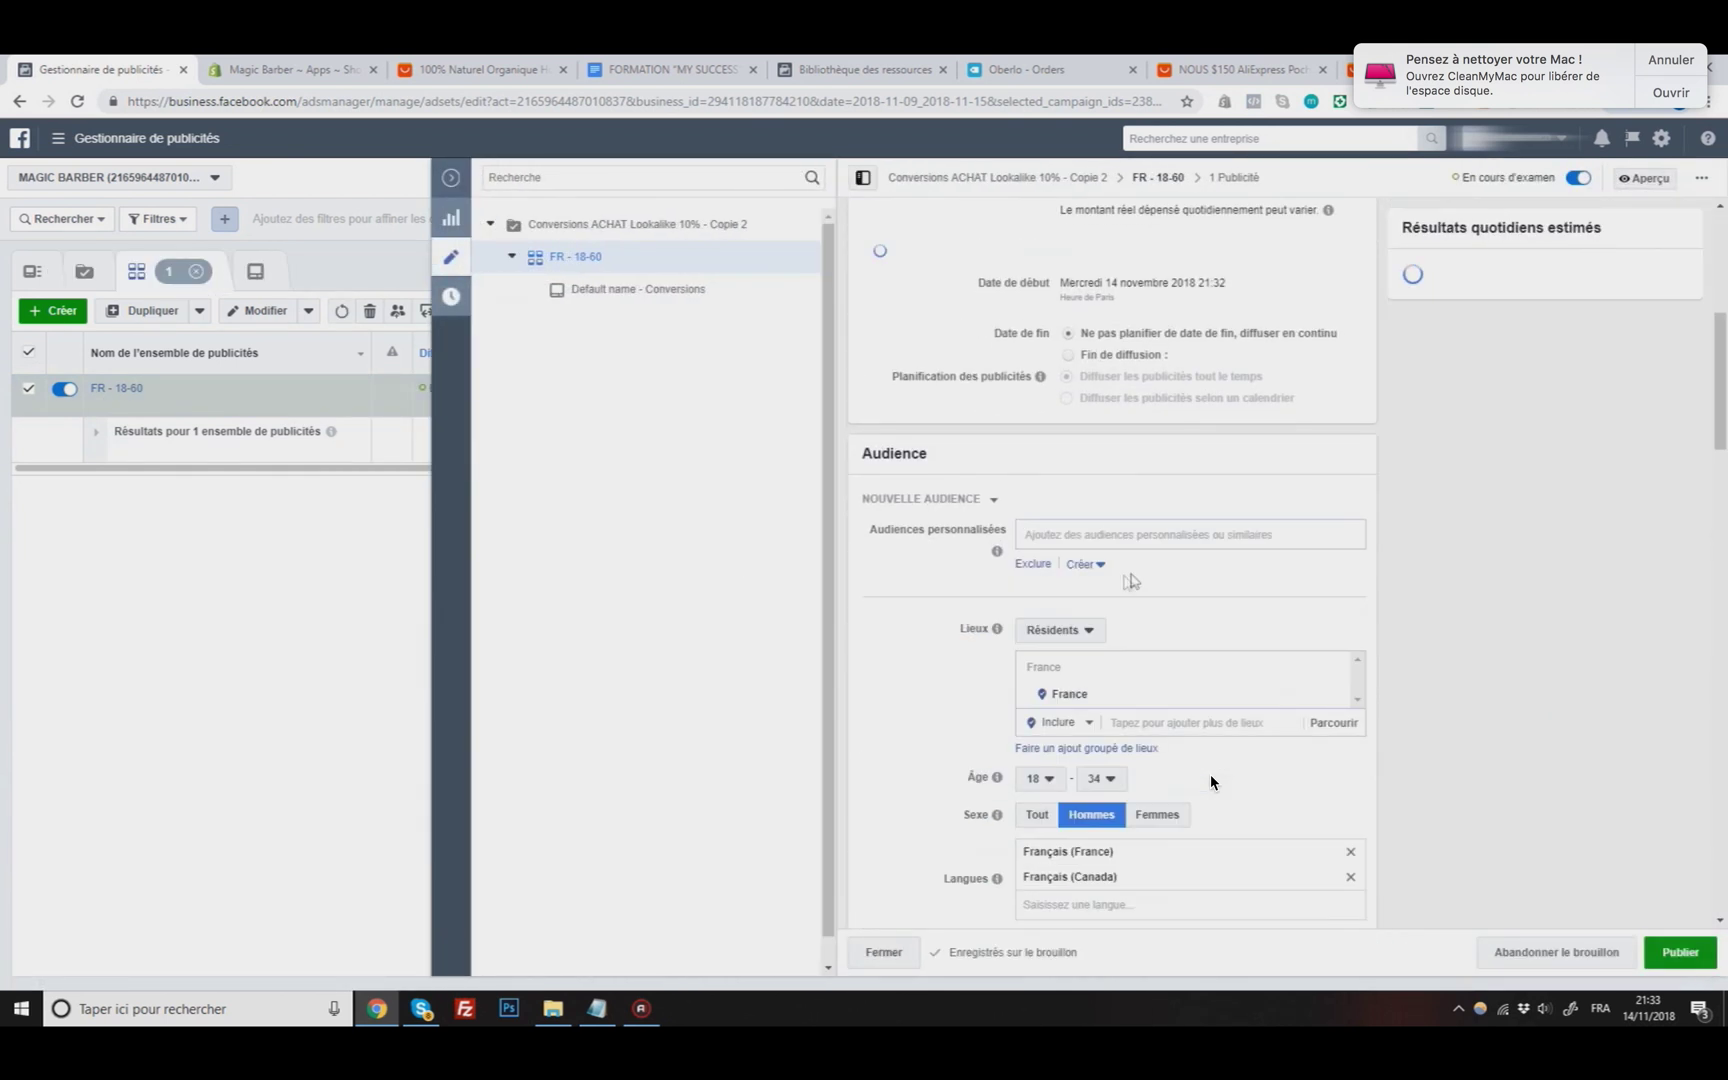
pyautogui.click(1120, 540)
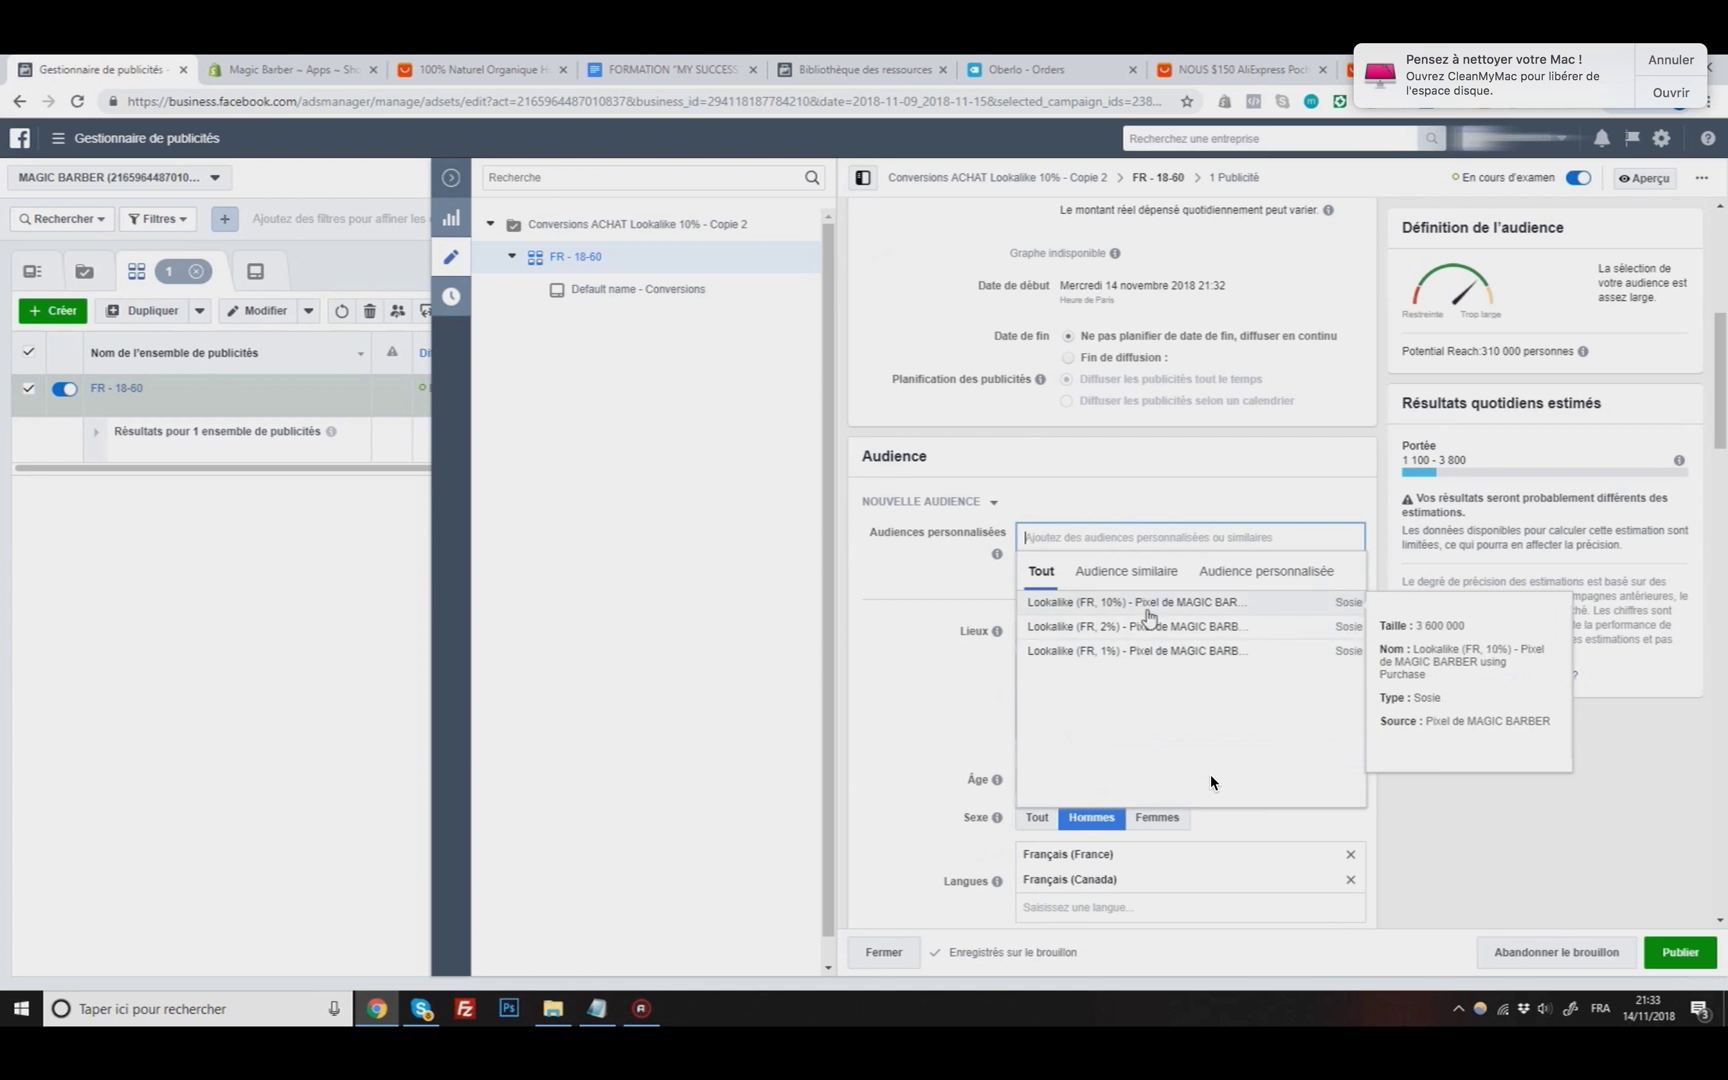
pyautogui.click(1115, 602)
pyautogui.scroll(-3, 1211, 782)
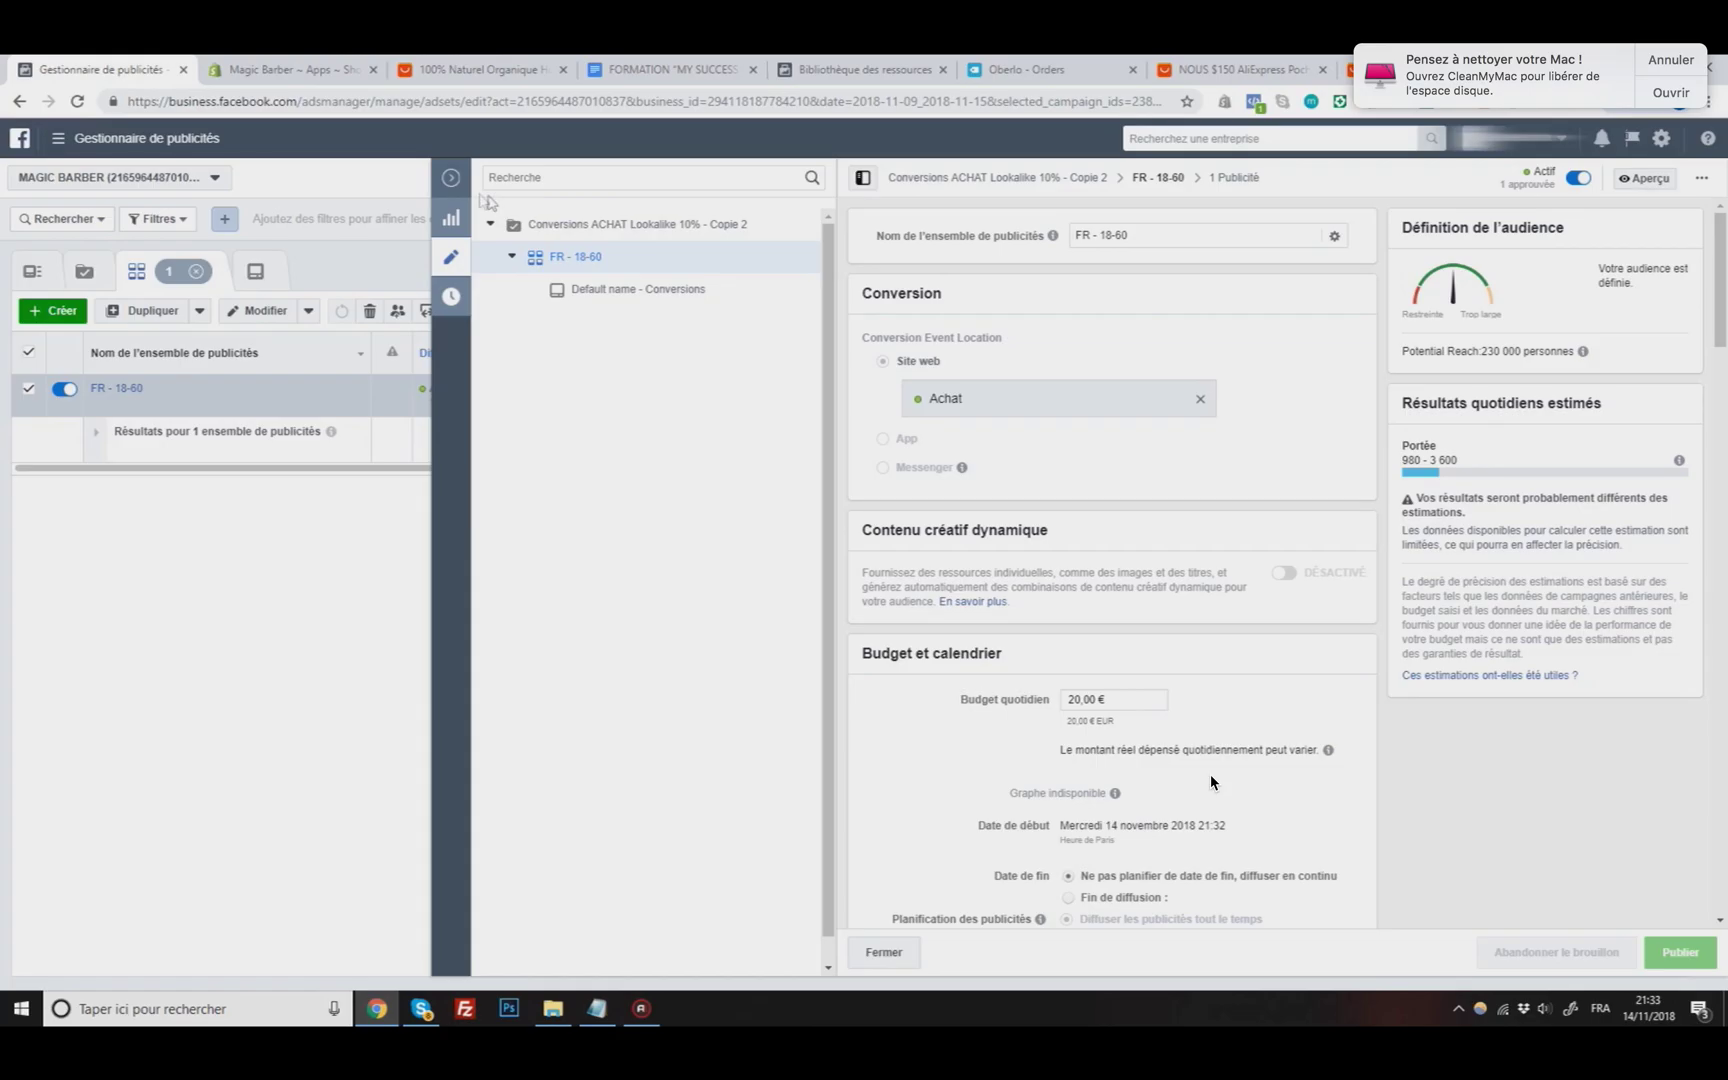
# Step: Return to the campaign list, duplicate "Conversions ACHAT Lookalike 2% - Copie" again and publish the copy
pyautogui.click(458, 196)
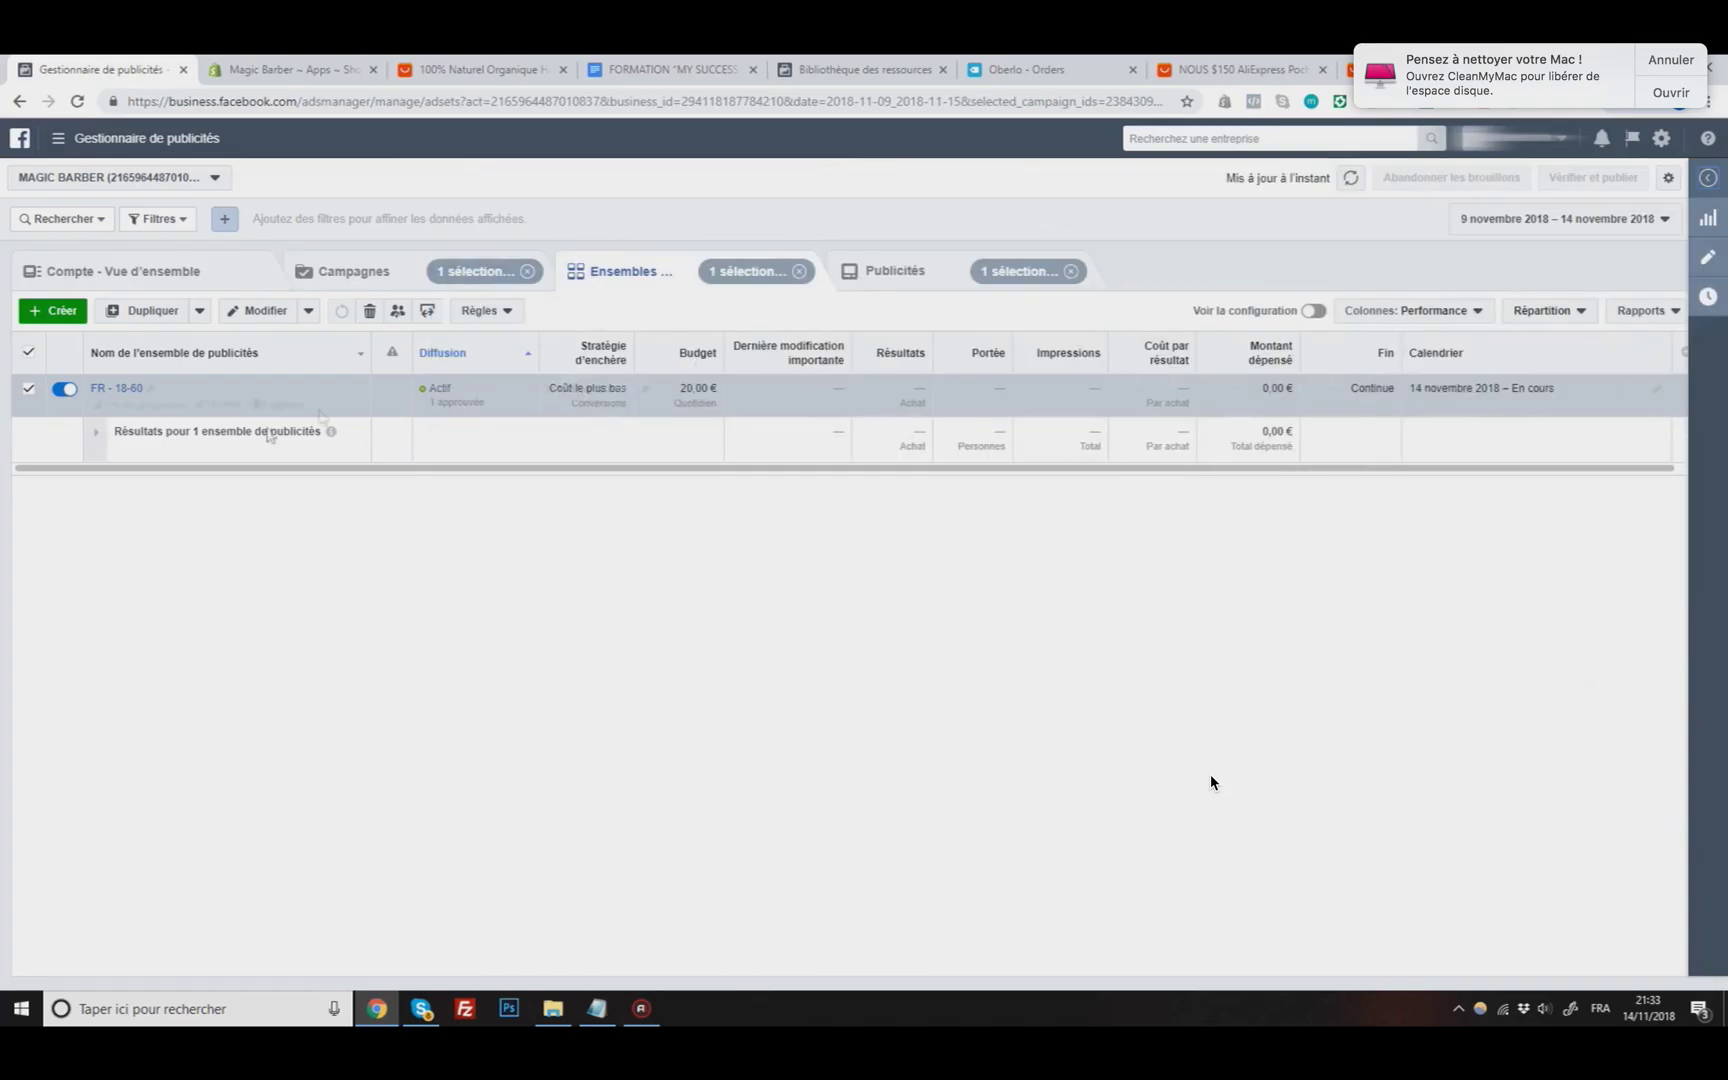
pyautogui.click(369, 281)
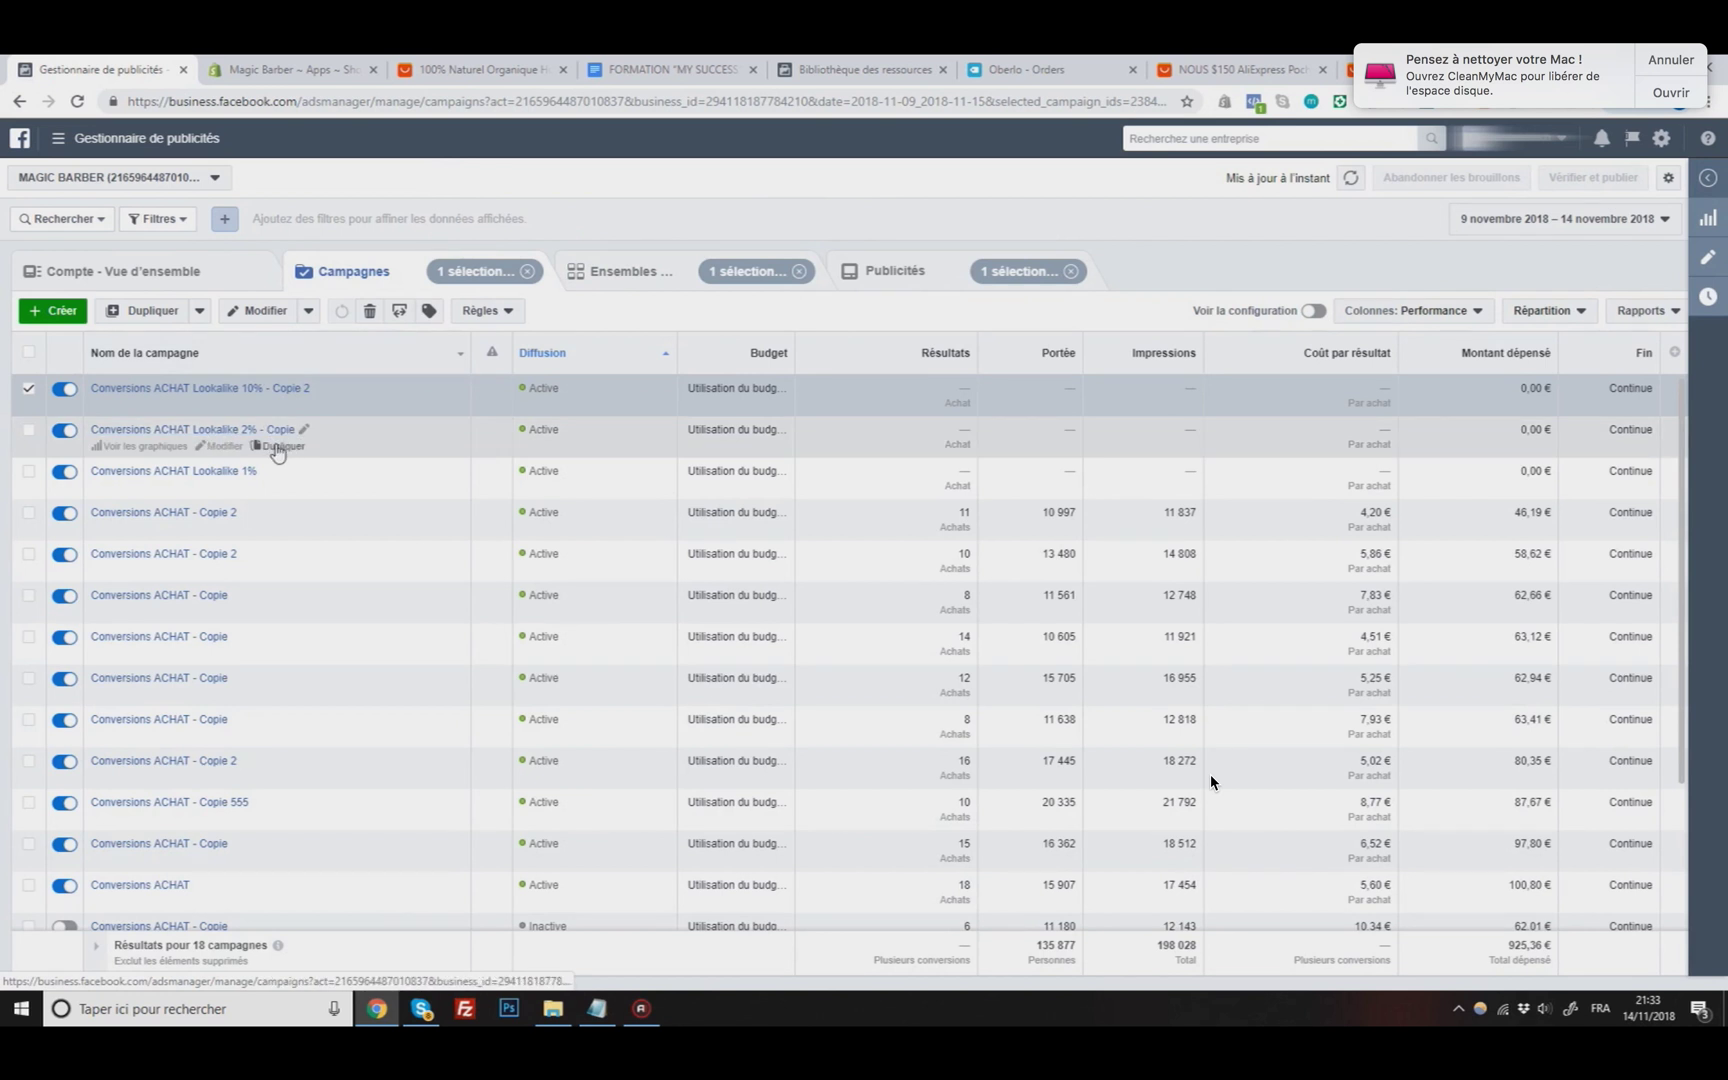
pyautogui.click(280, 447)
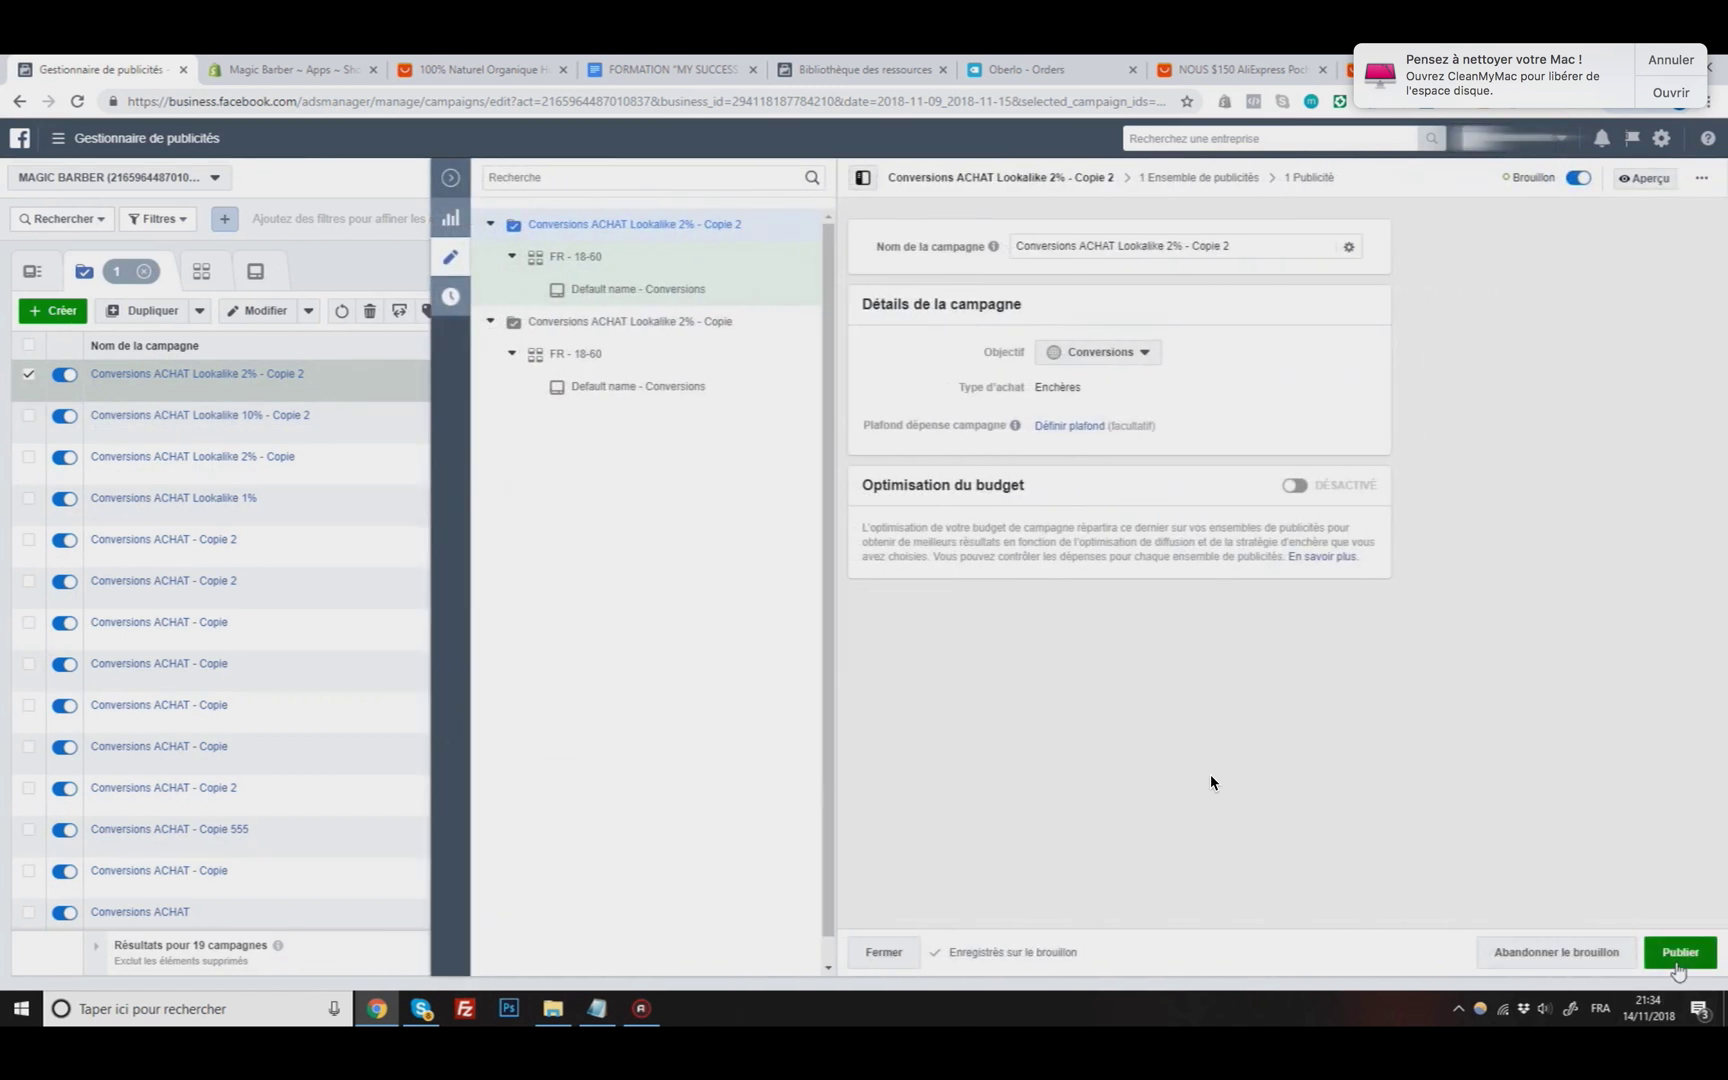
pyautogui.click(1677, 962)
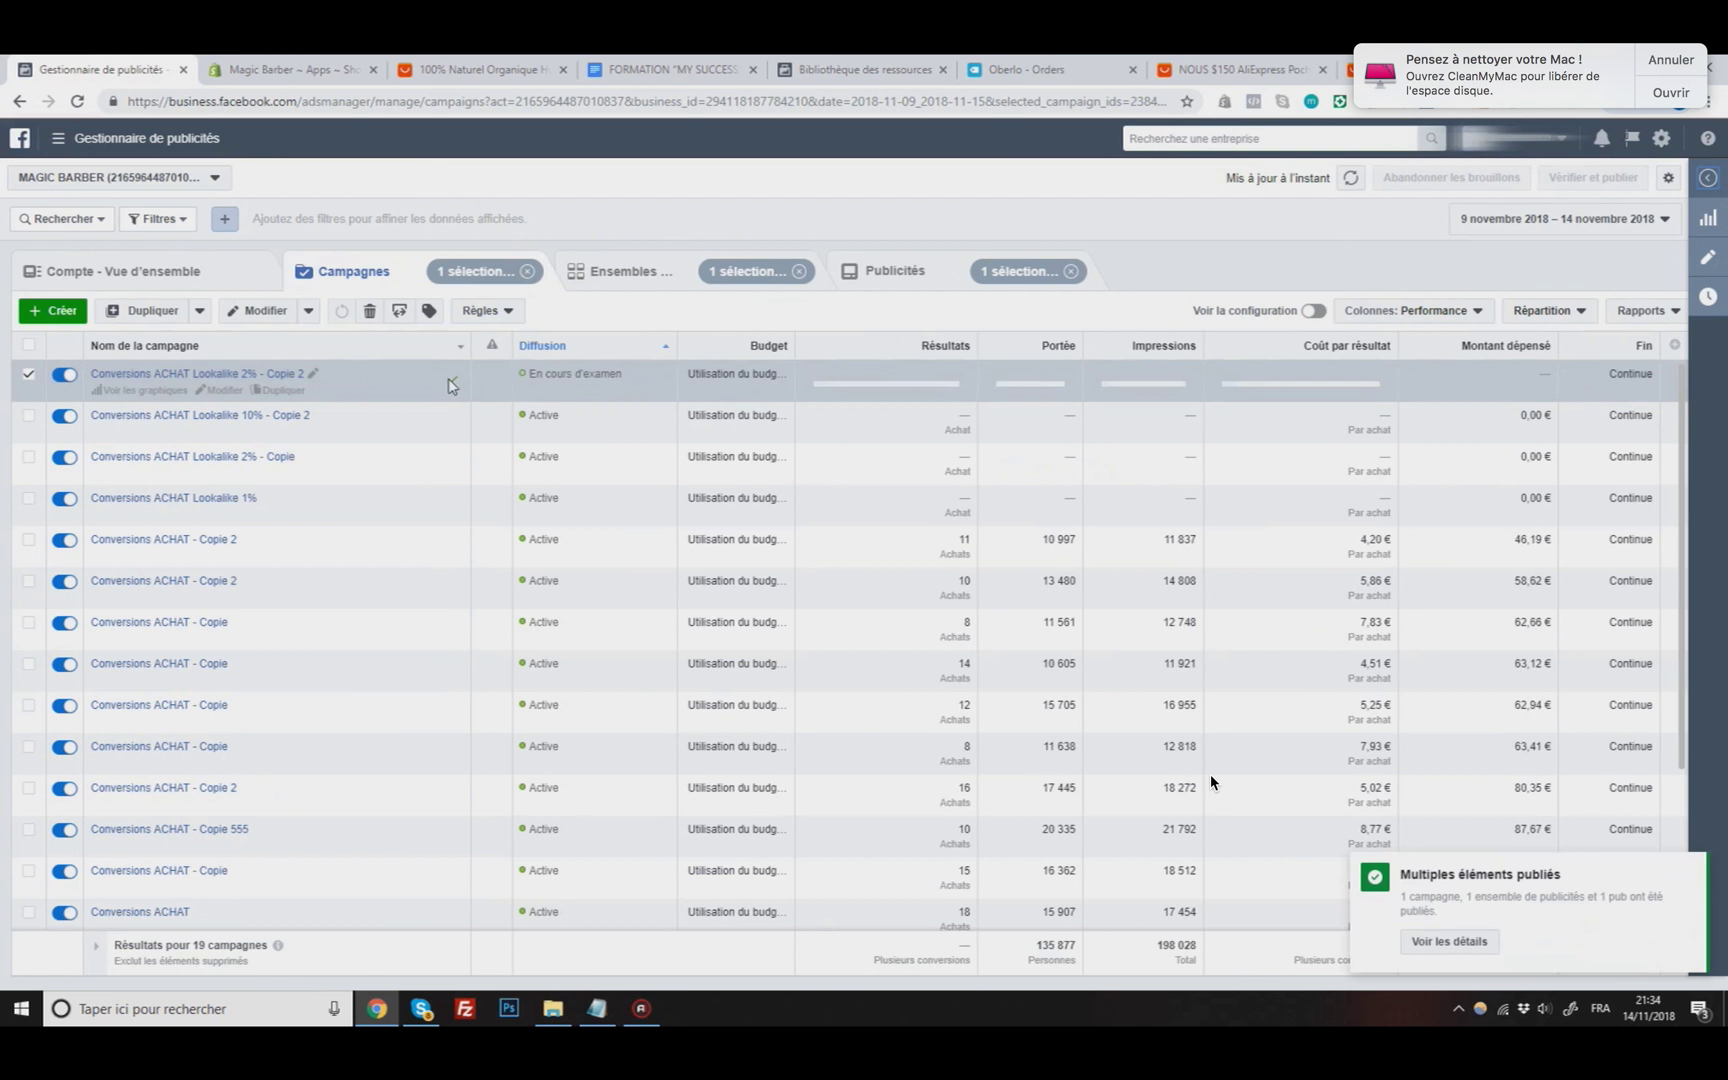
# Step: Rename the new campaign copy "Conversions ACHAT Lookalike 2% LARGE" and publish the new name
pyautogui.click(310, 373)
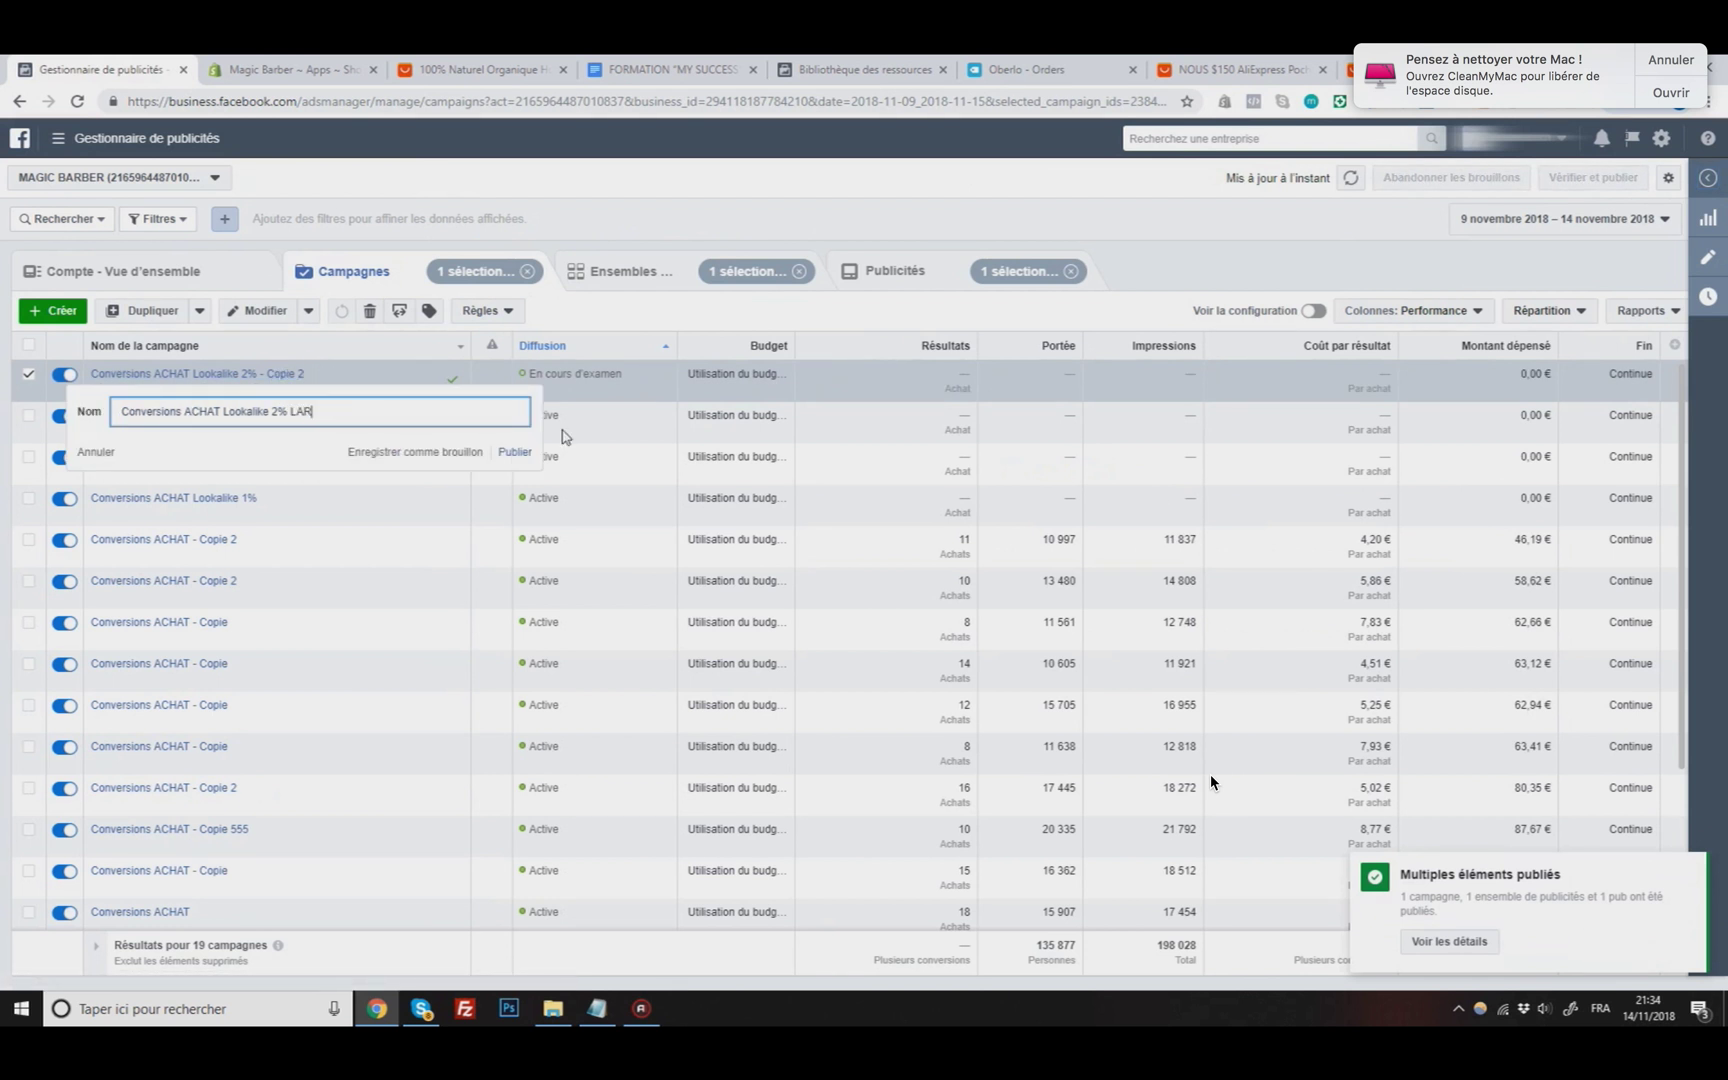
pyautogui.write('LARGE')
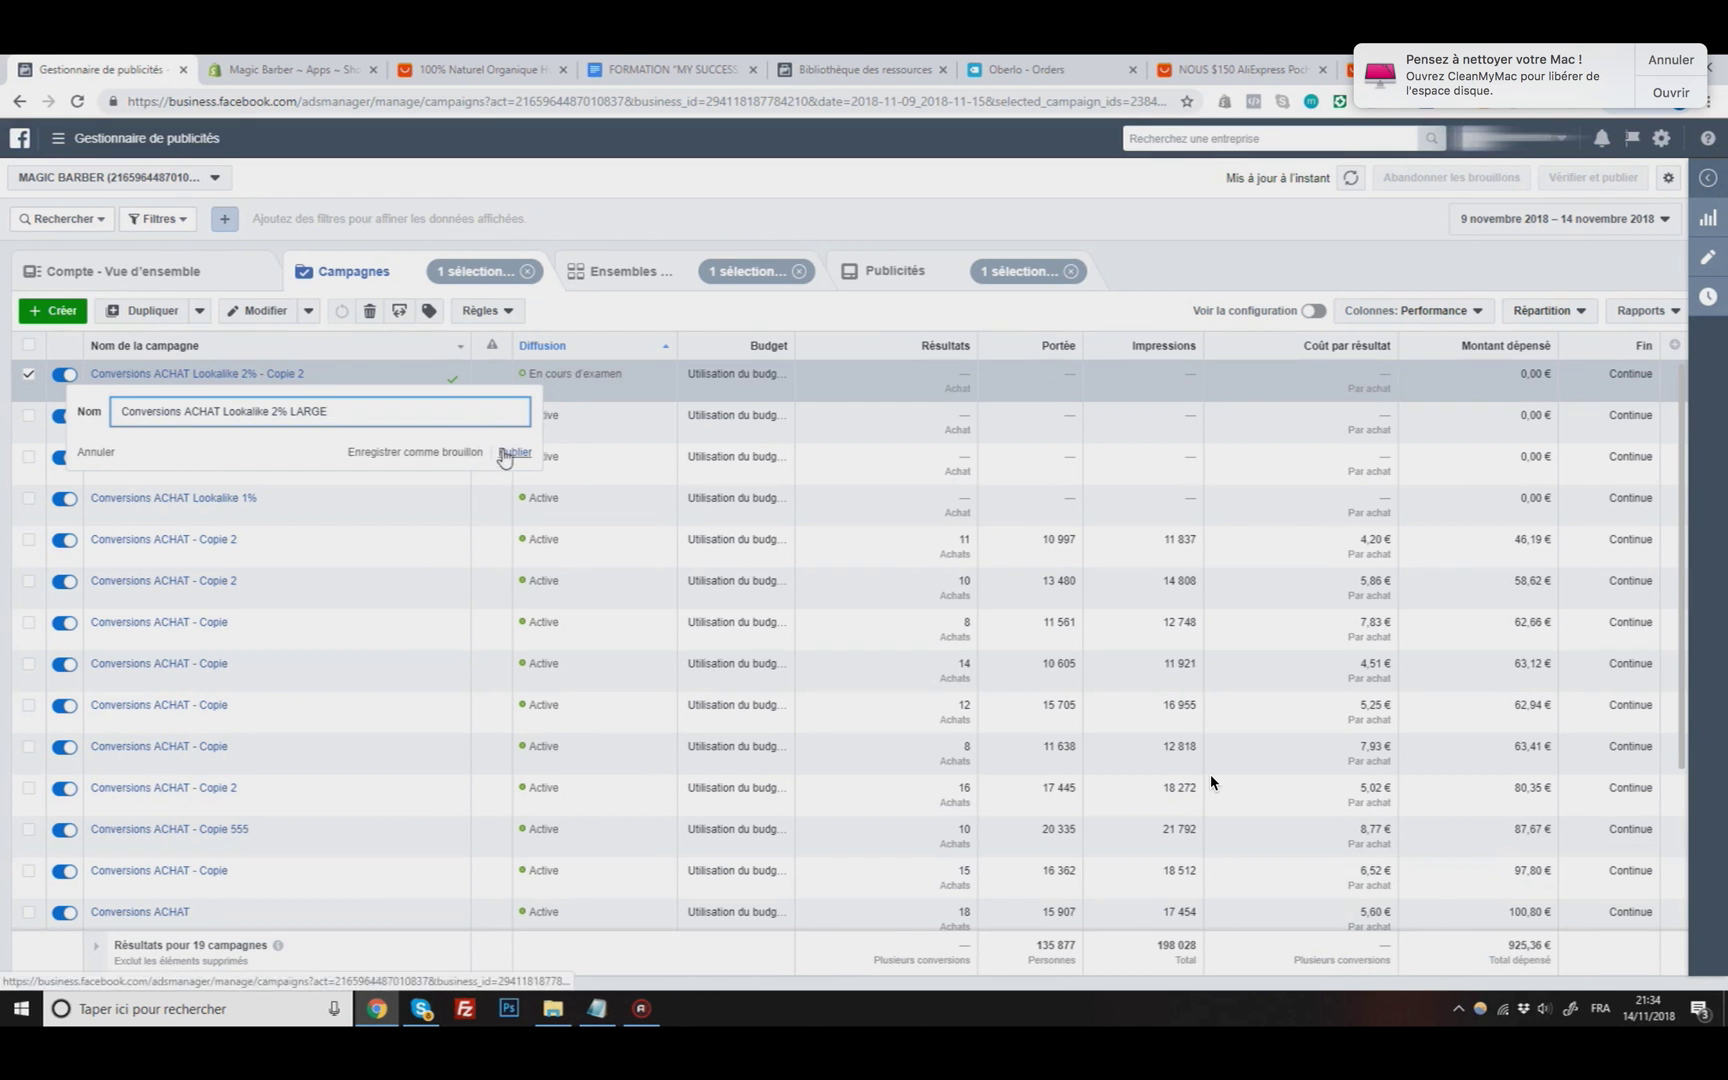
pyautogui.click(513, 452)
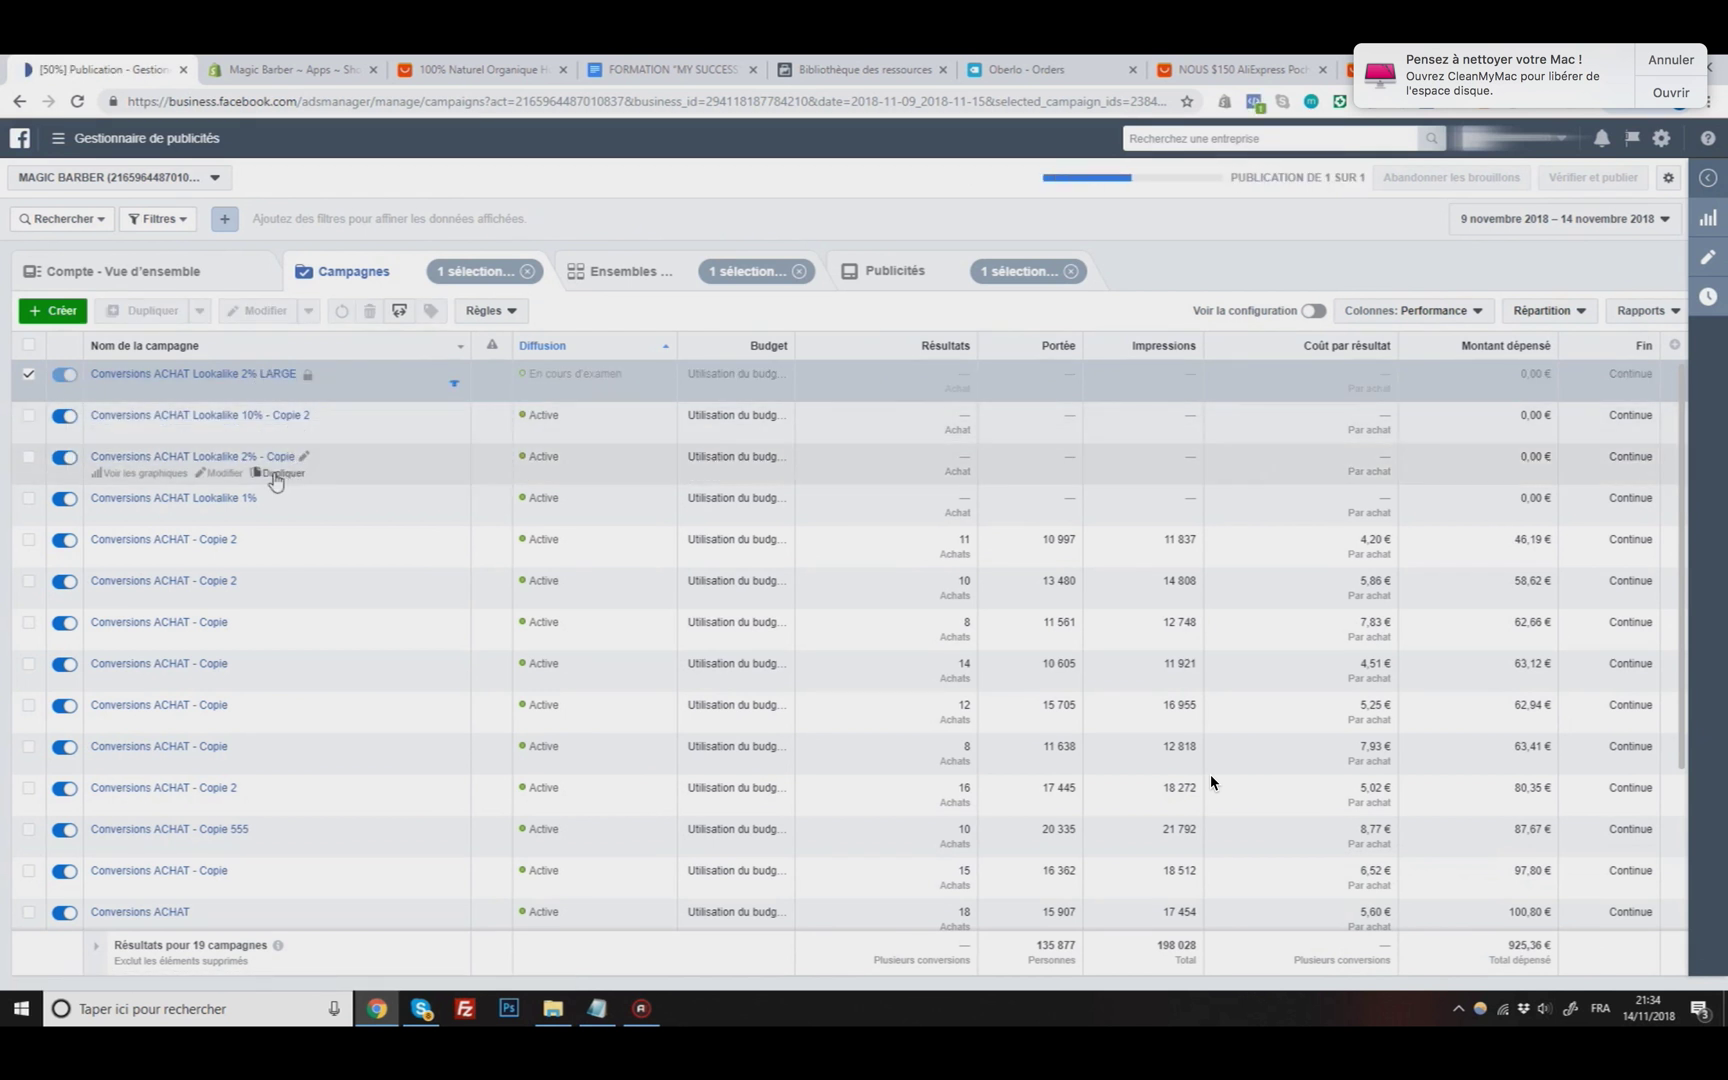
# Step: Edit the FR - 18-60 ad set of the Lookalike 2% LARGE campaign and set its France location targeting to Tout le monde
pyautogui.click(258, 374)
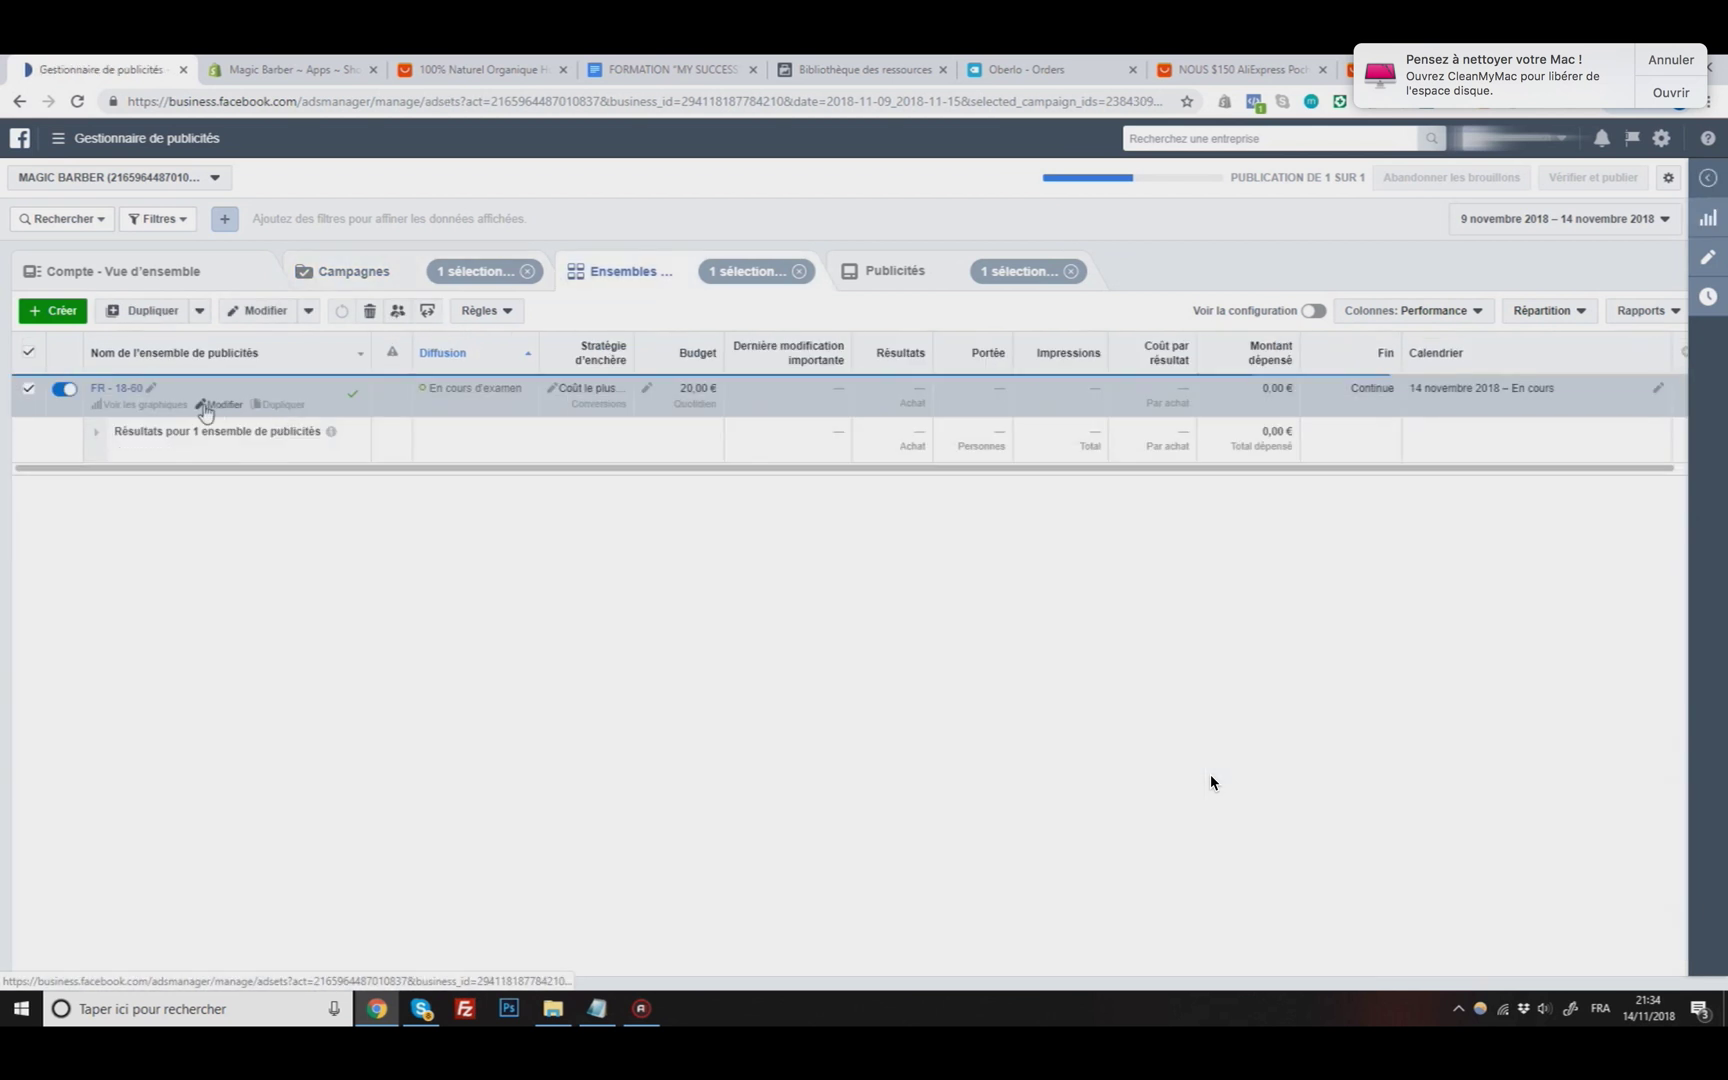
pyautogui.click(222, 406)
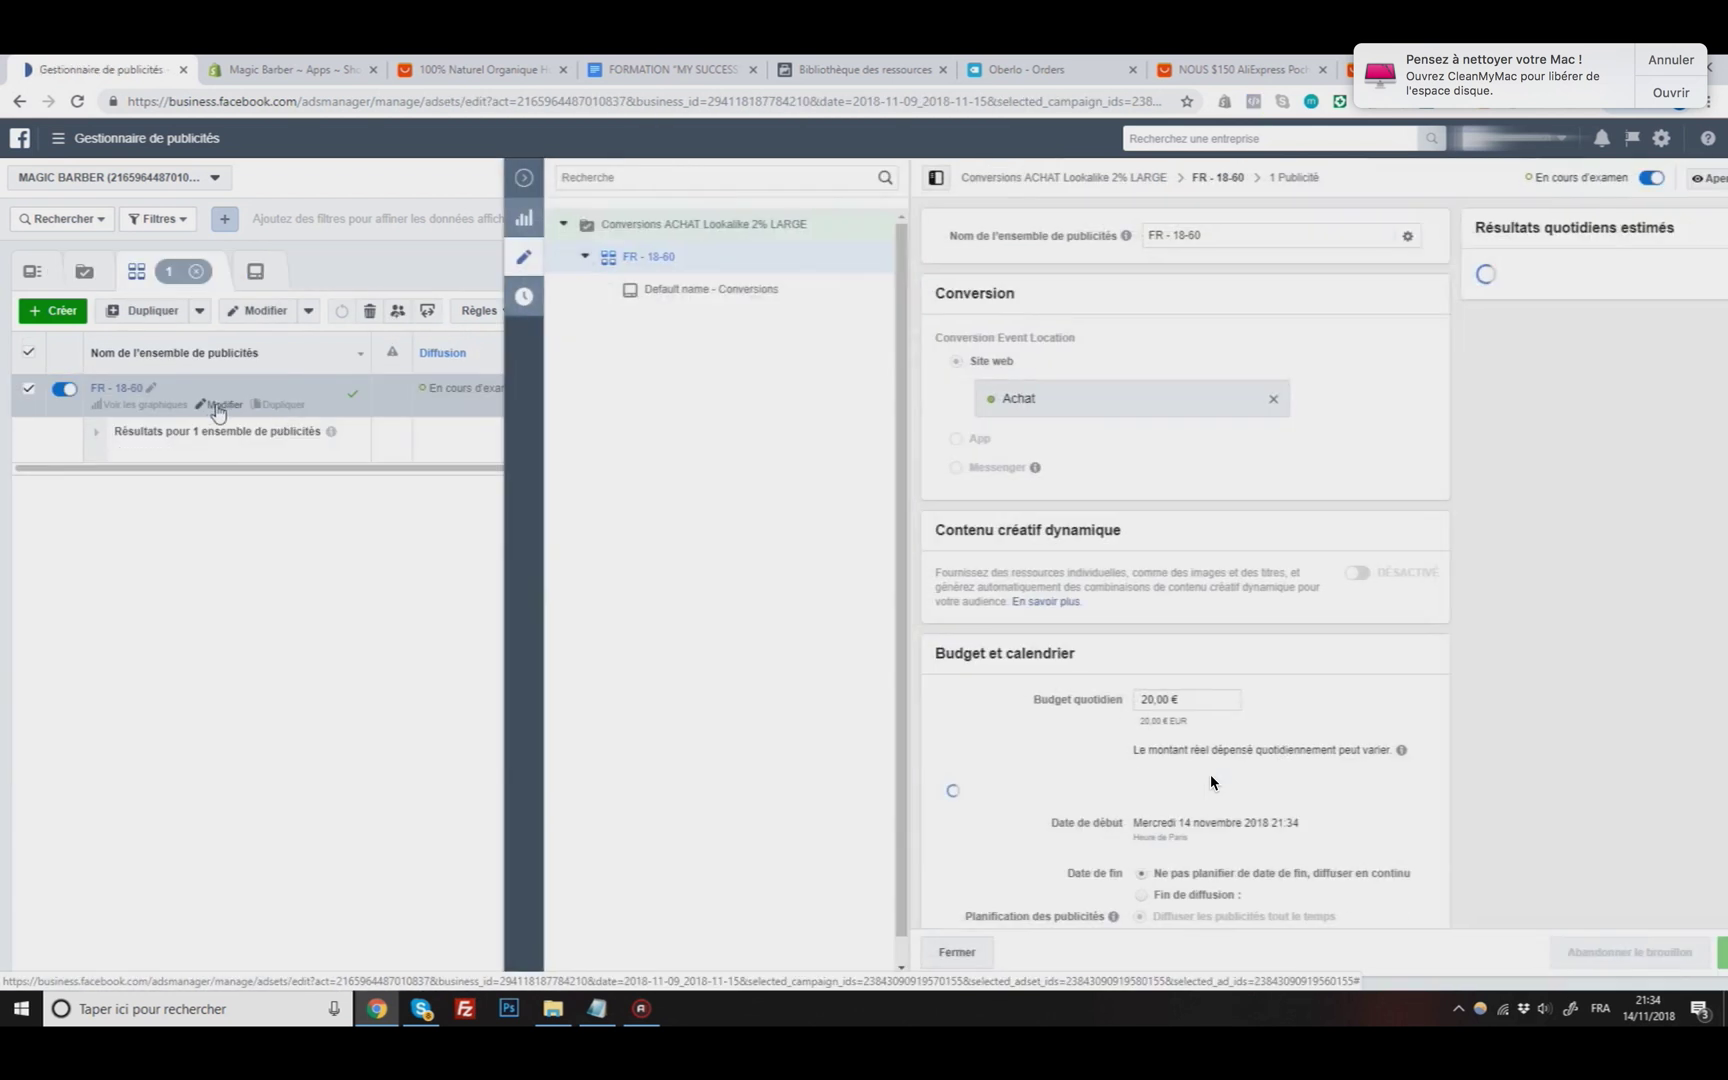
pyautogui.scroll(-5, 1111, 566)
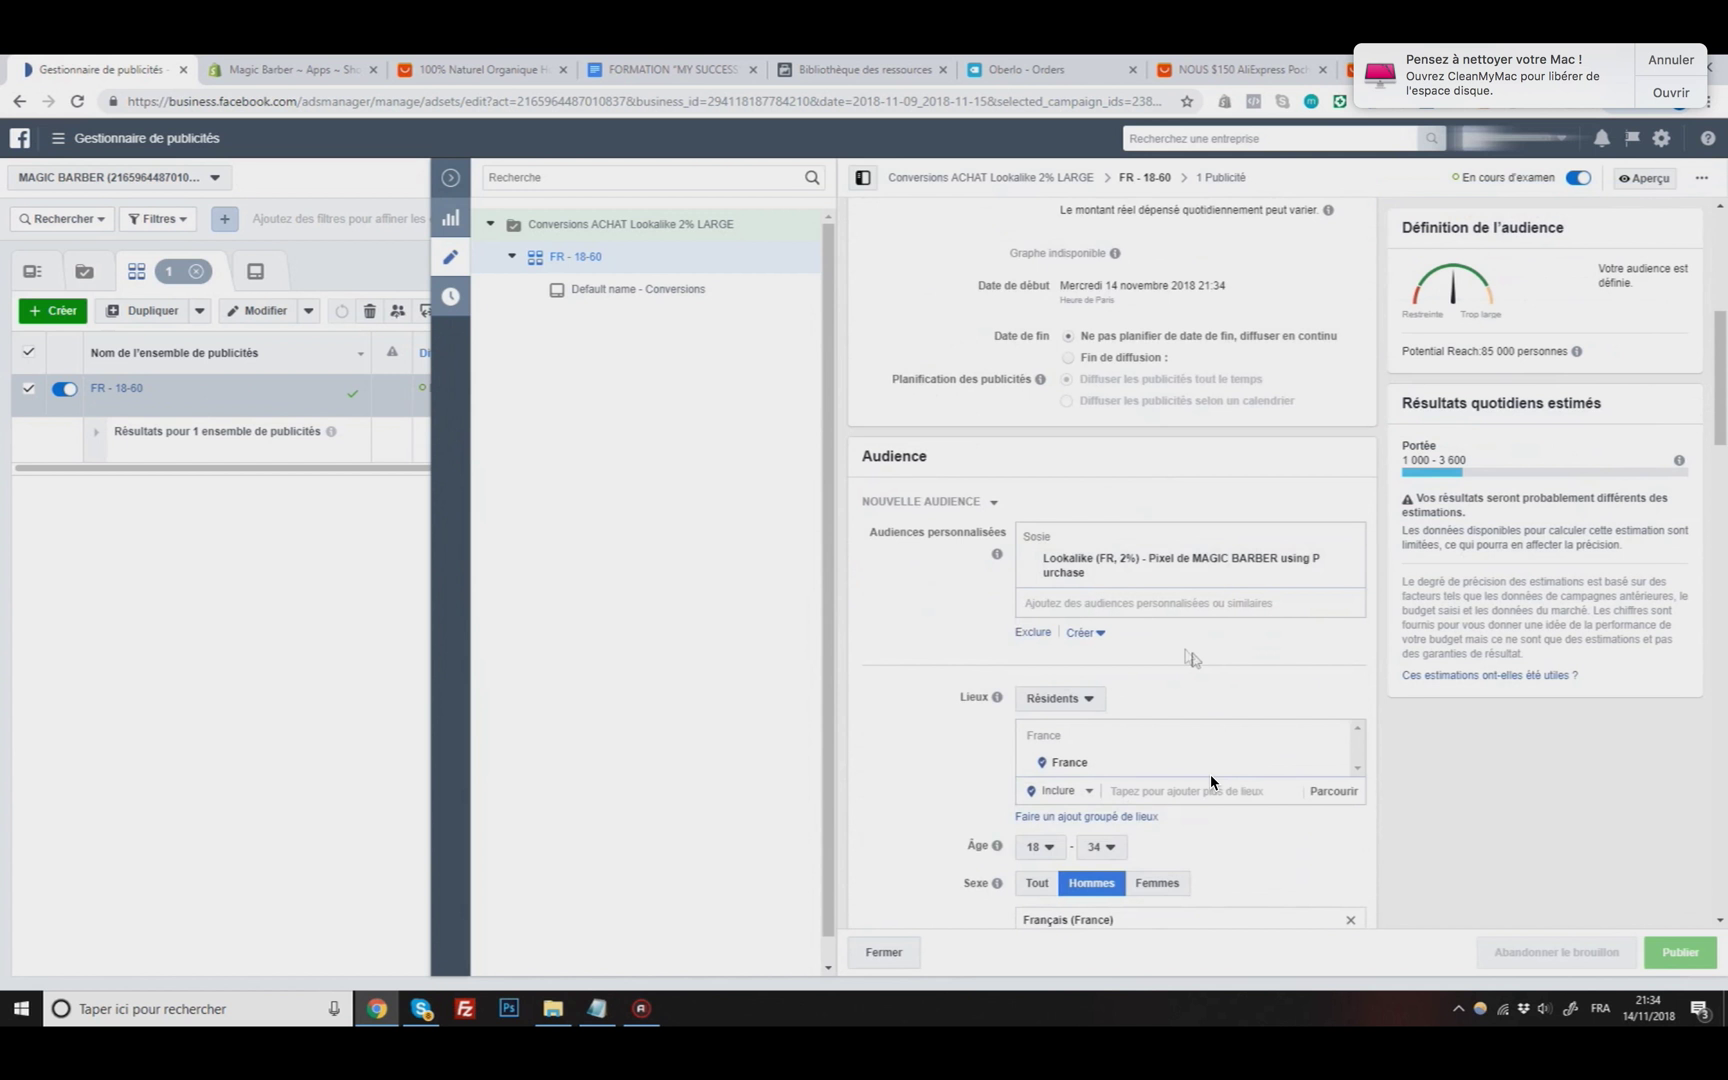
pyautogui.scroll(-2, 1211, 782)
pyautogui.click(1073, 520)
pyautogui.click(1078, 546)
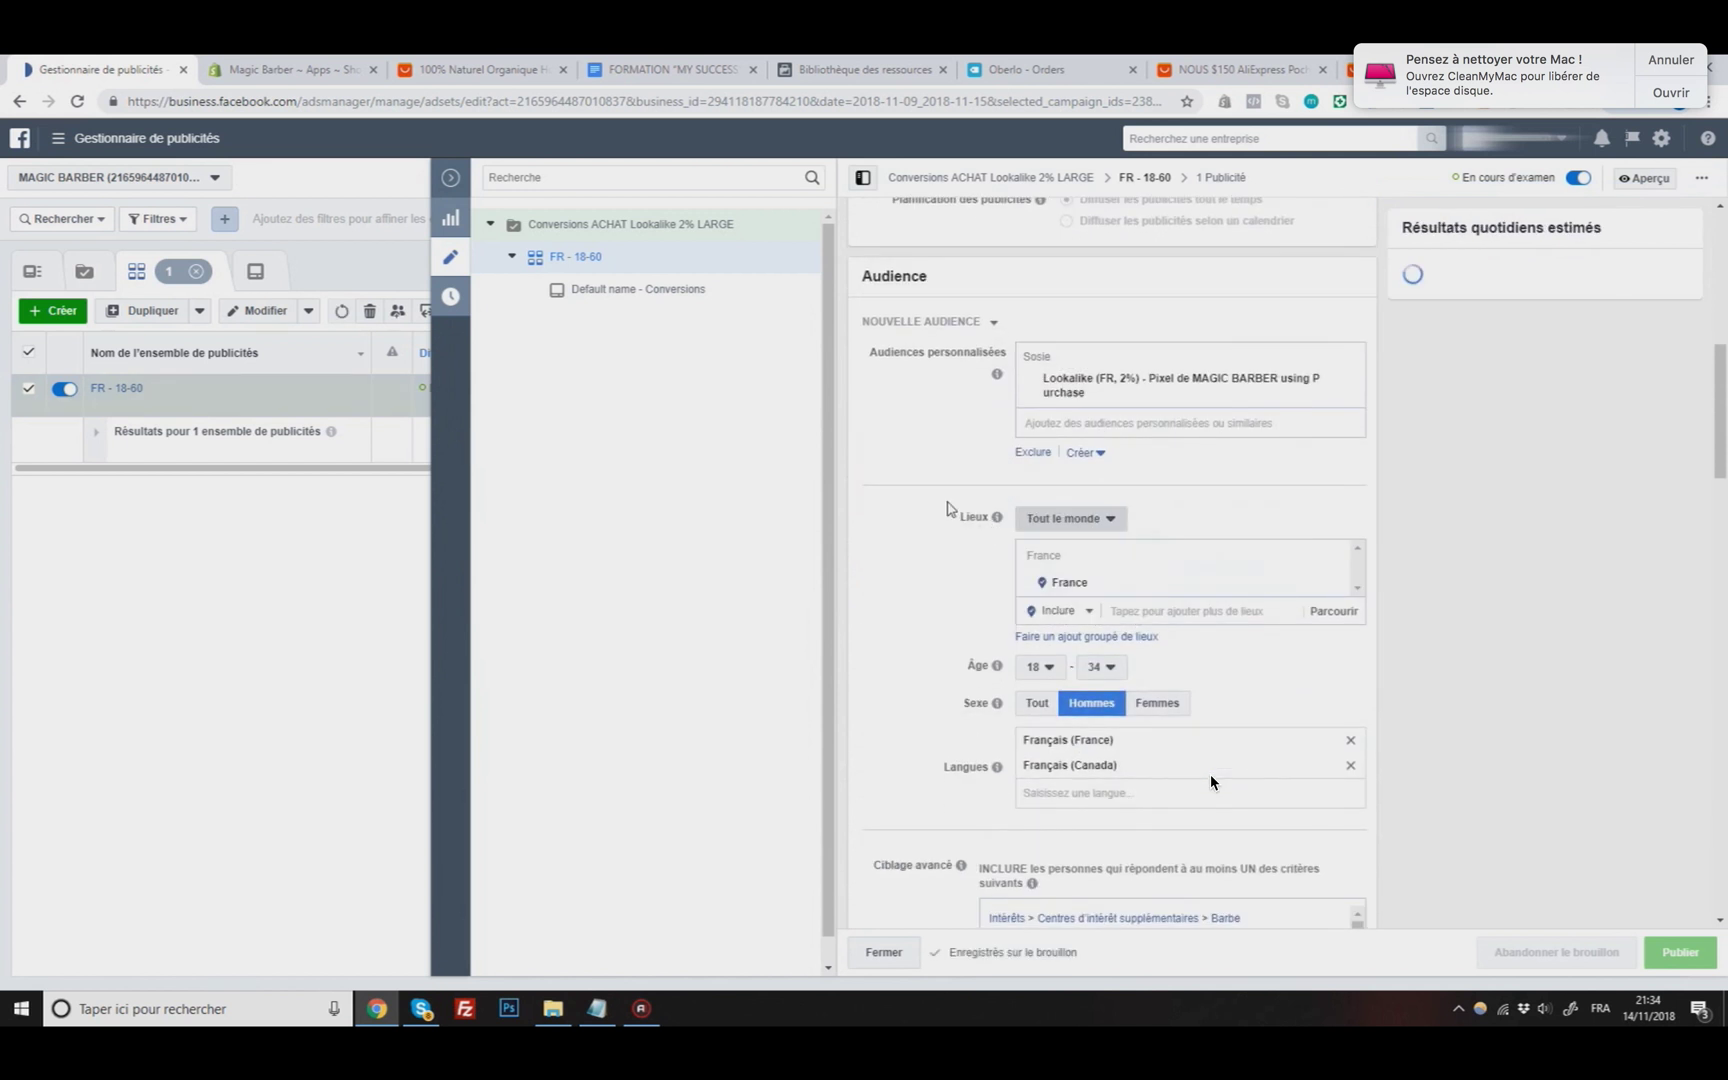
# Step: Raise the audience's maximum age to 50 and set the gender targeting to Tout
pyautogui.scroll(-2, 960, 500)
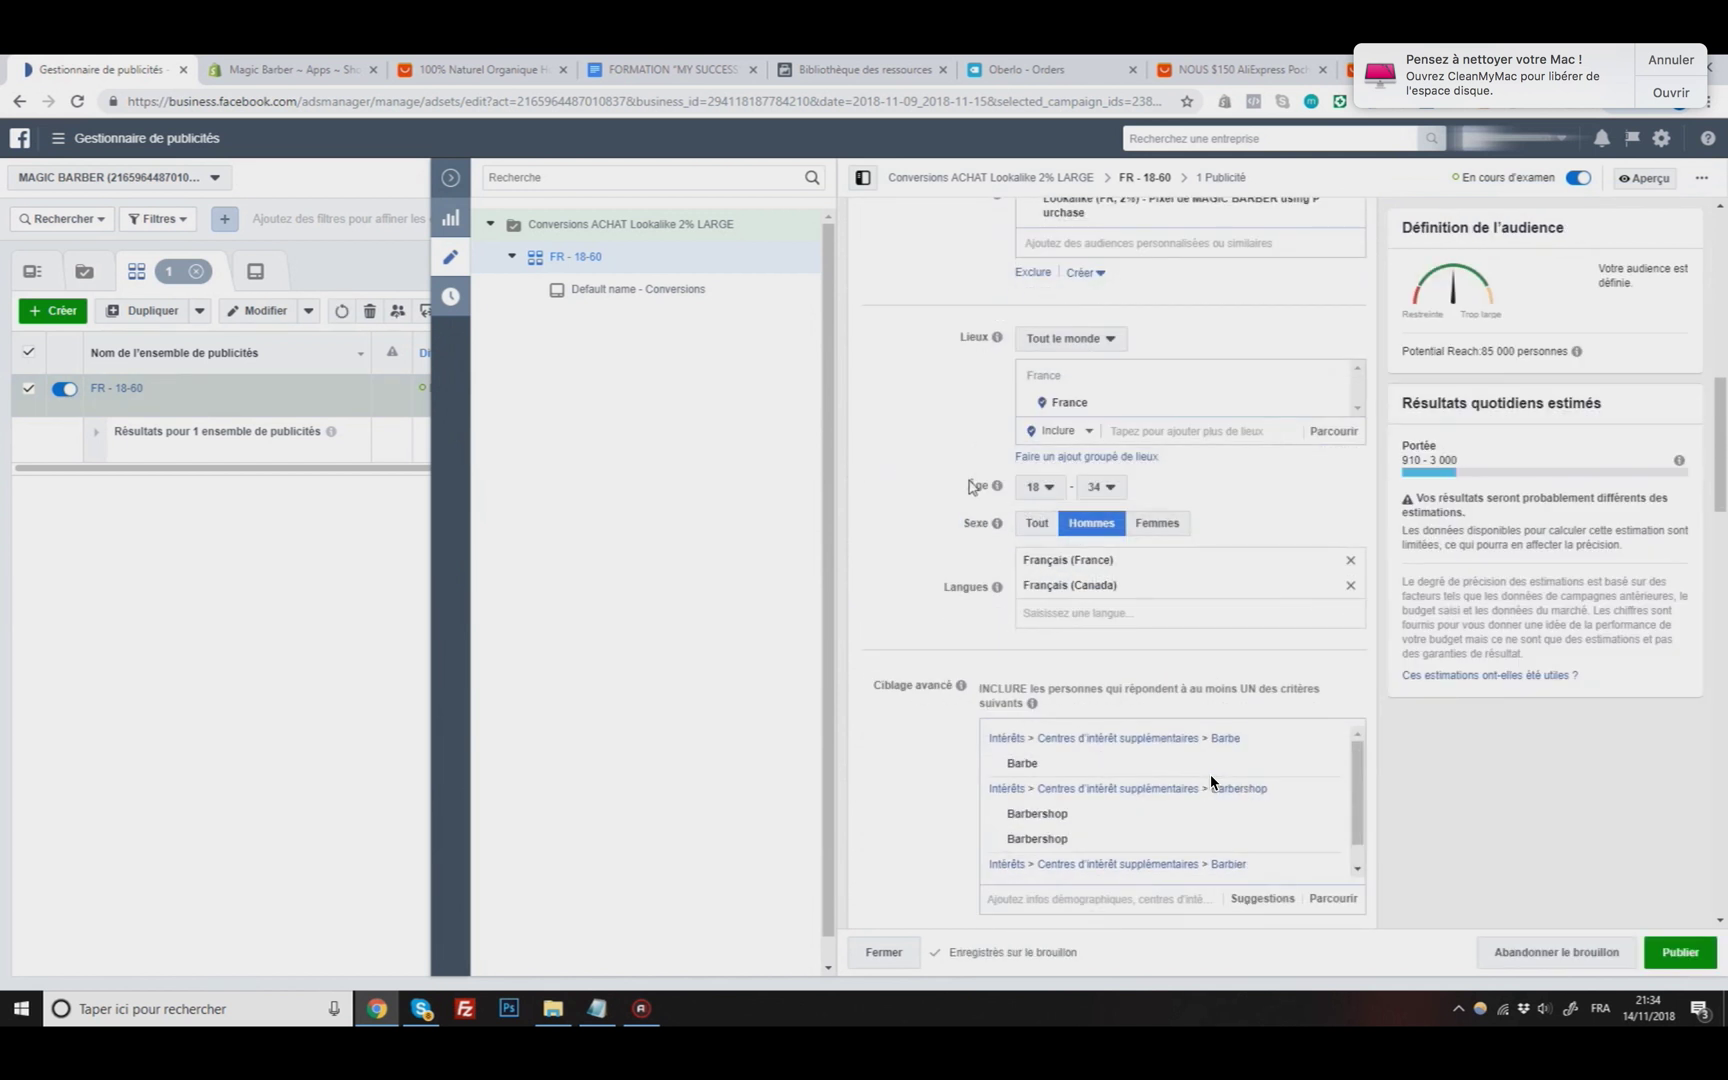
pyautogui.click(1104, 487)
pyautogui.scroll(-2, 1113, 647)
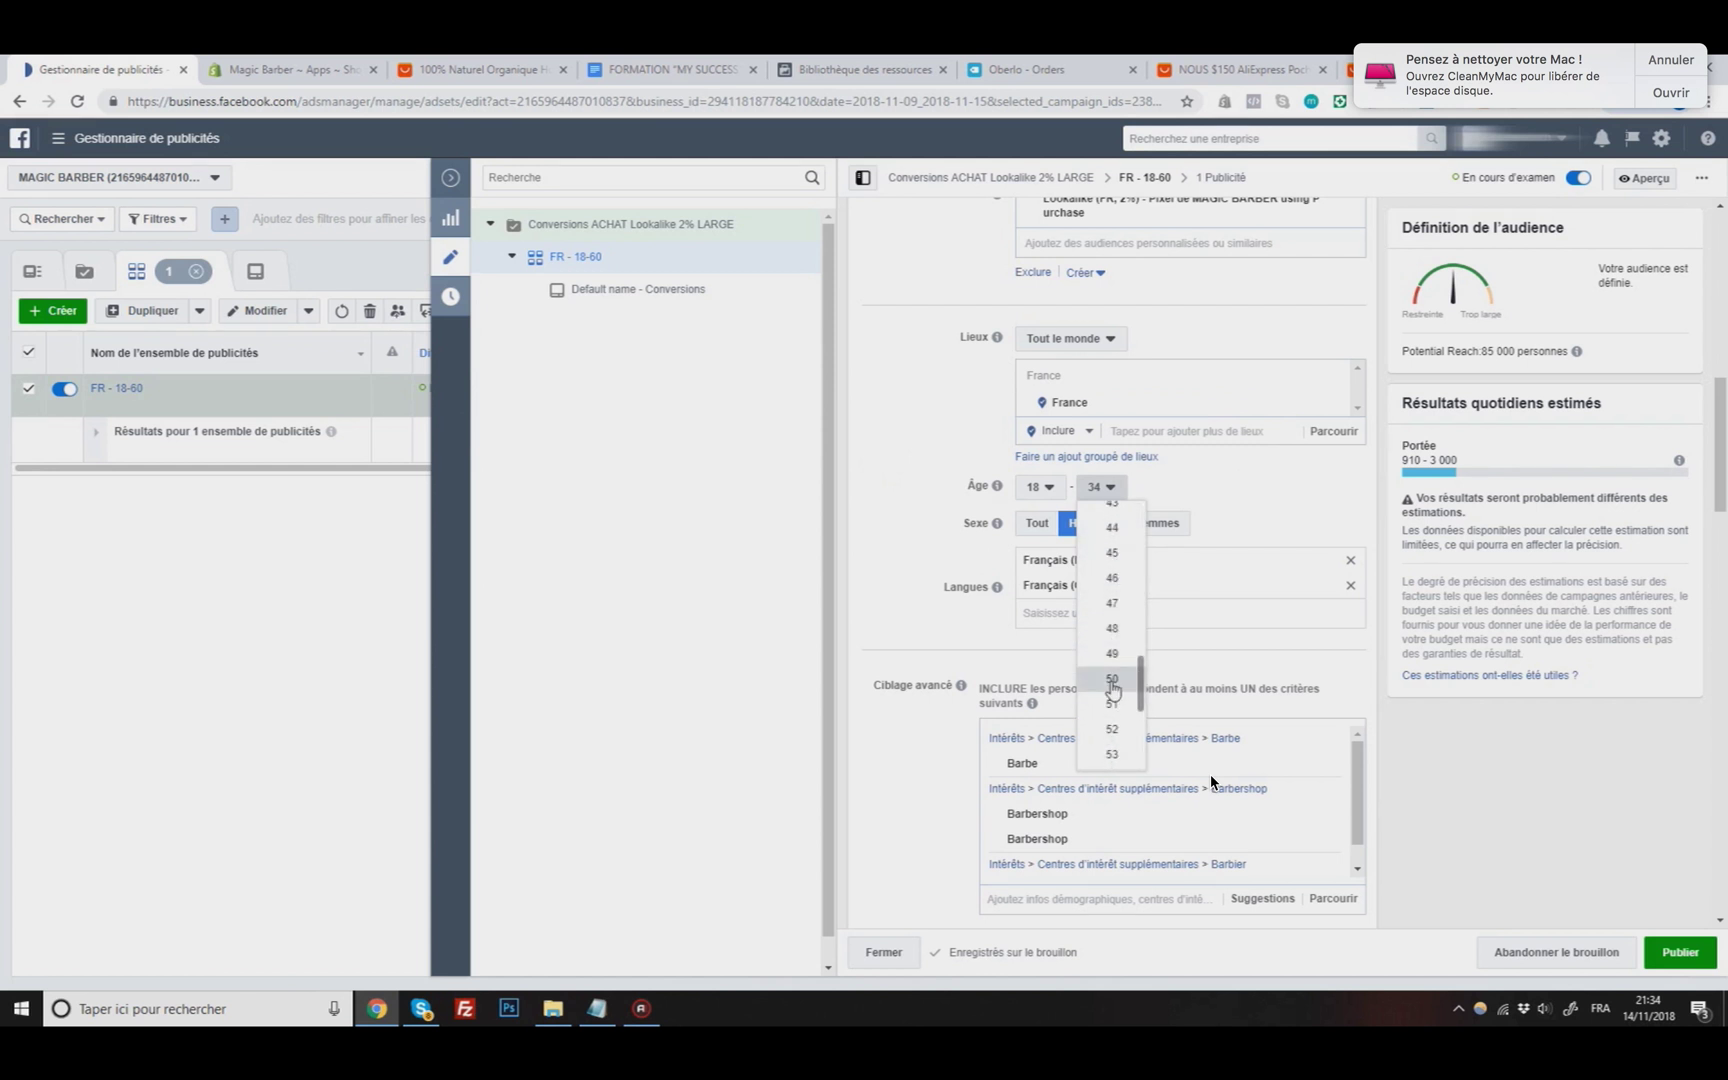
pyautogui.click(1112, 680)
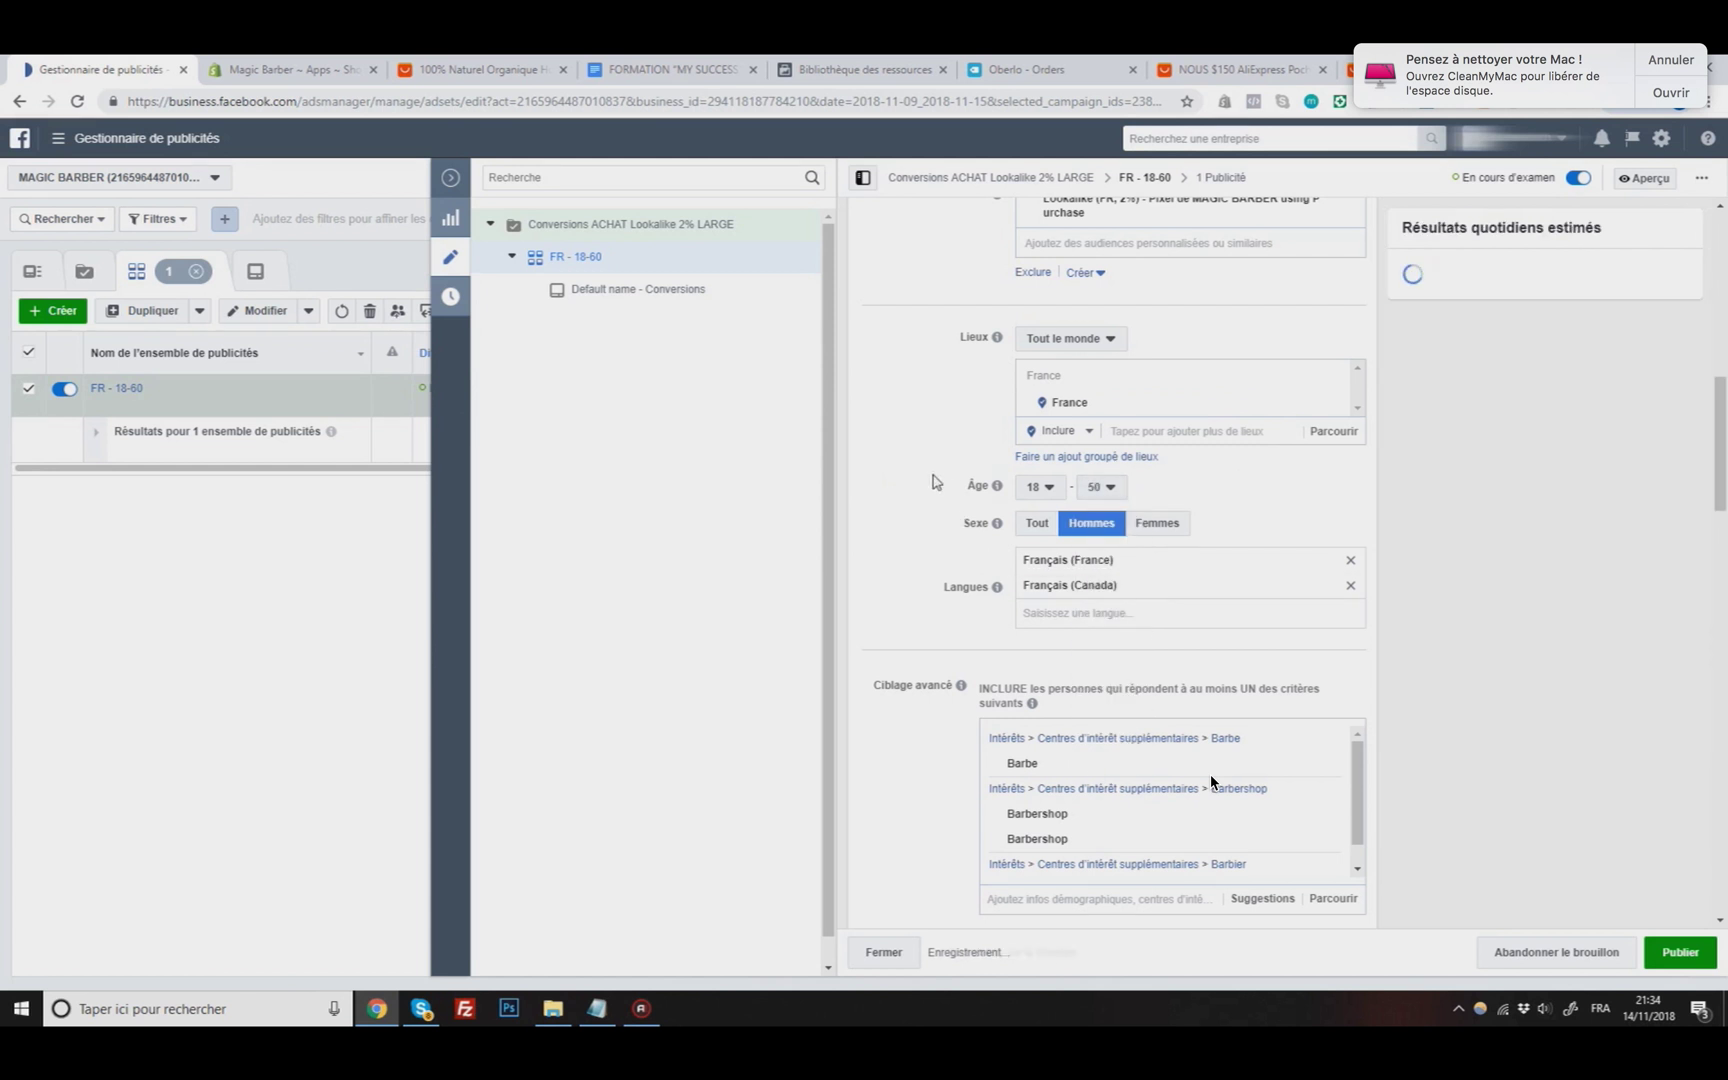
pyautogui.click(1037, 523)
# Step: Remove the Acheteurs actifs behaviour and the Barbe, Barbershop and Barbier interests from the ad set's detailed targeting
pyautogui.scroll(-1, 1045, 480)
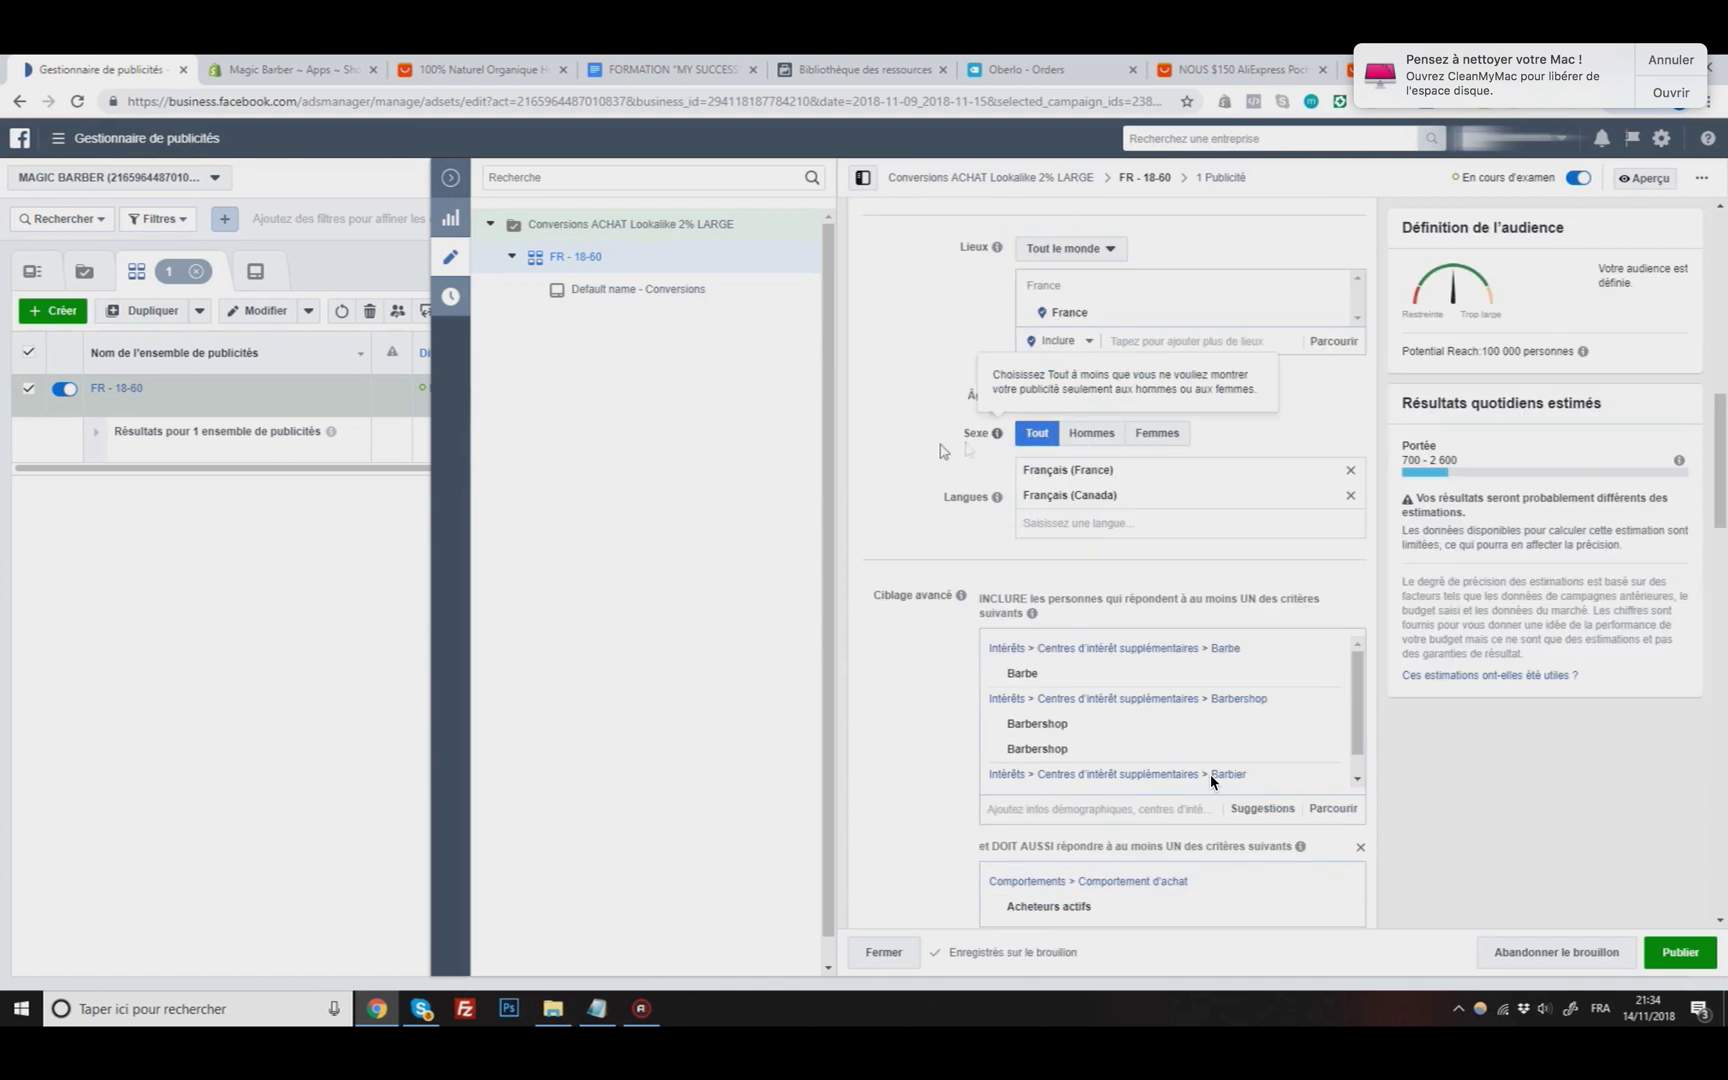
pyautogui.scroll(-1, 1211, 781)
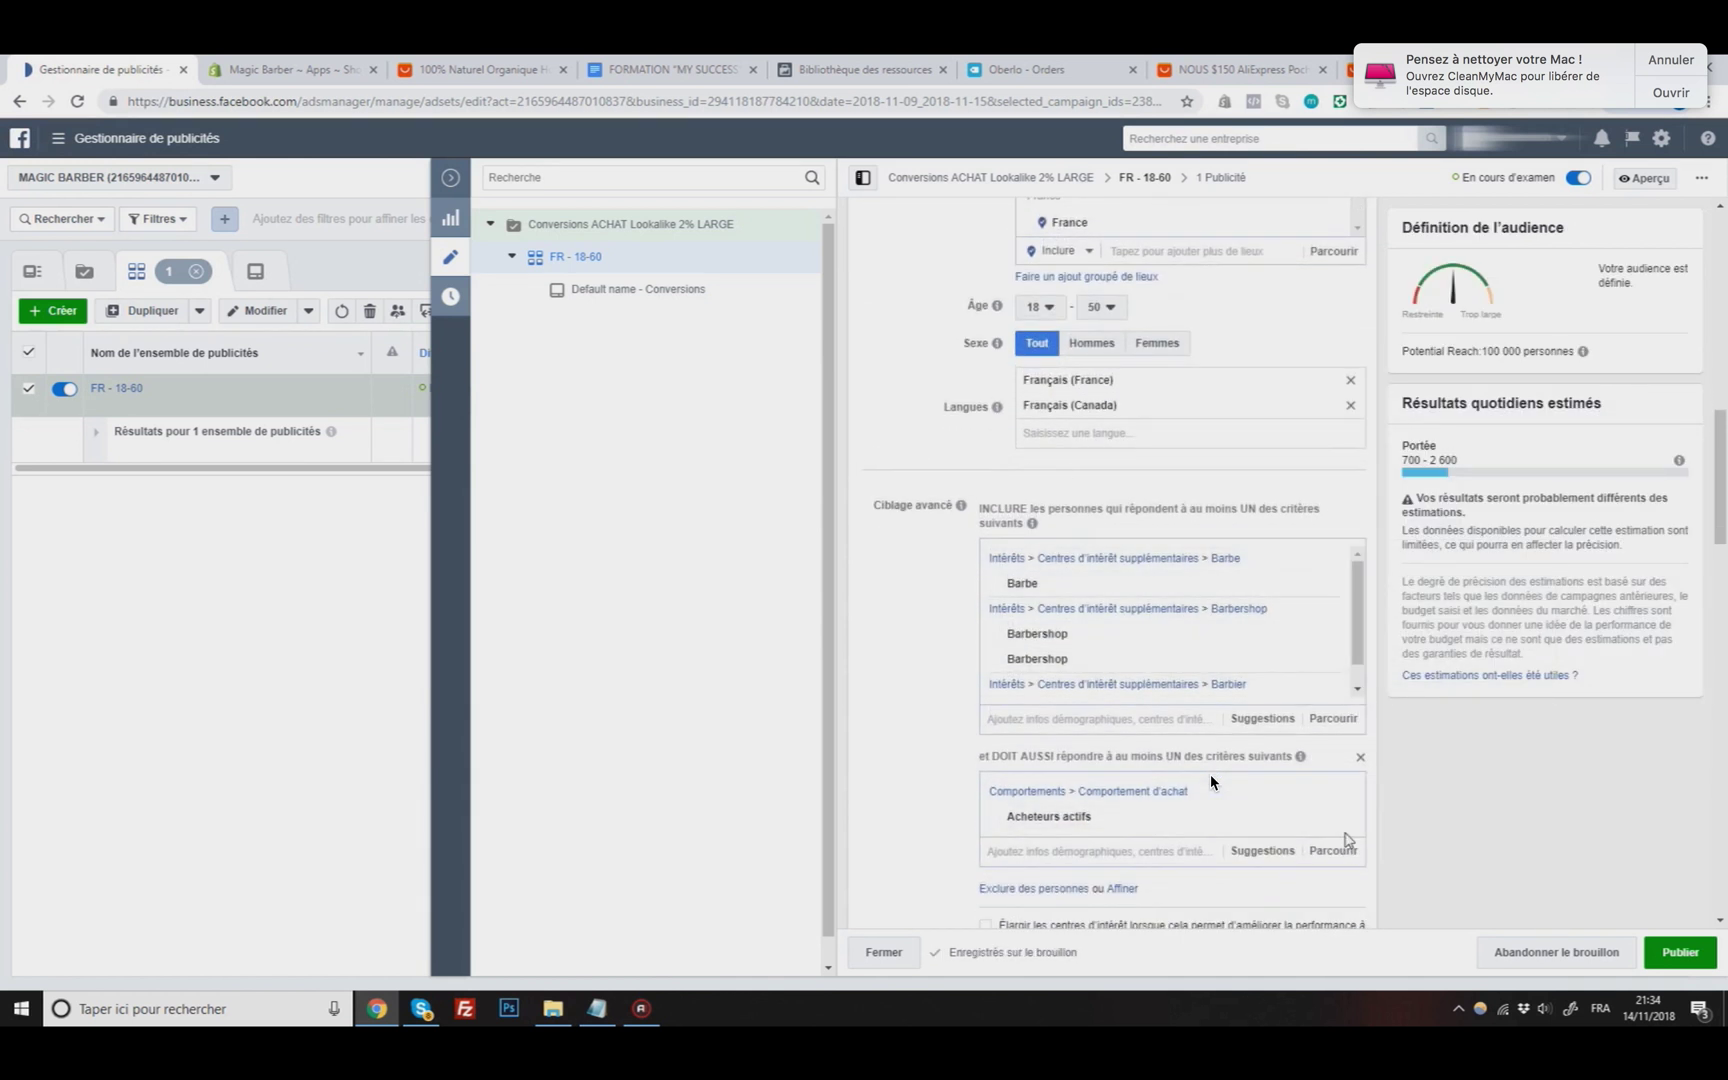
pyautogui.click(1341, 795)
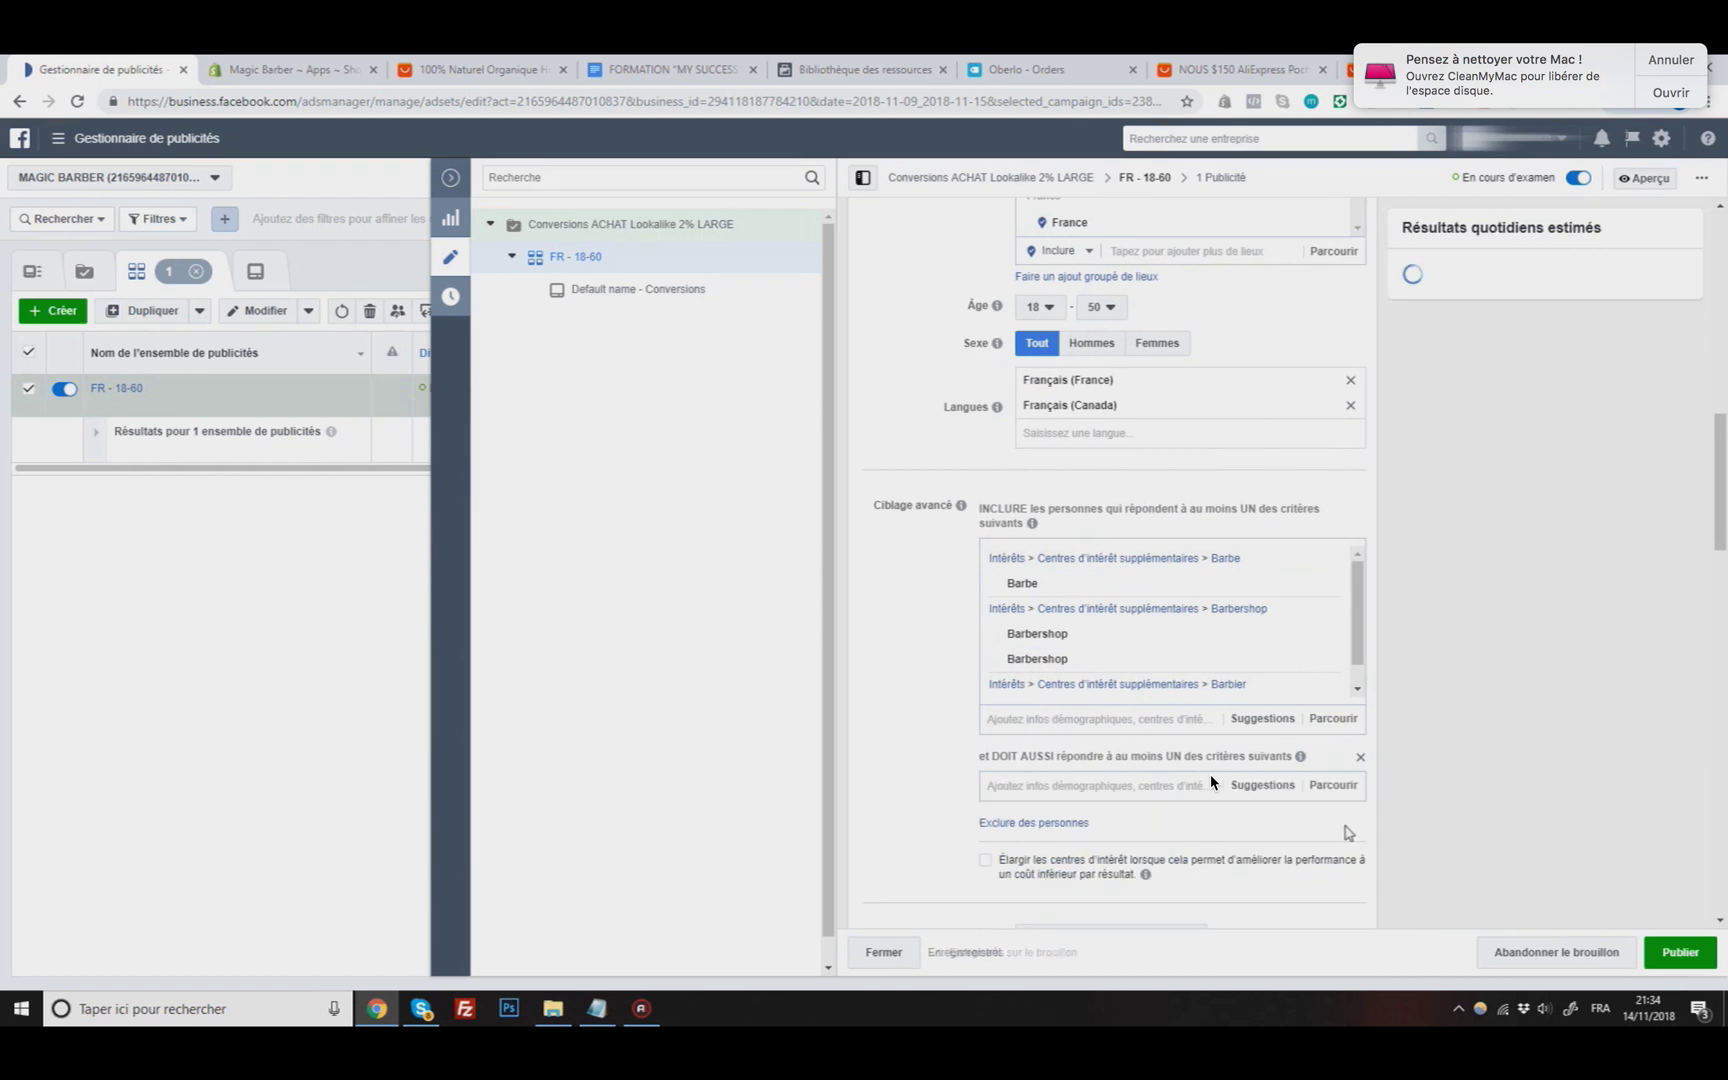
pyautogui.click(1327, 587)
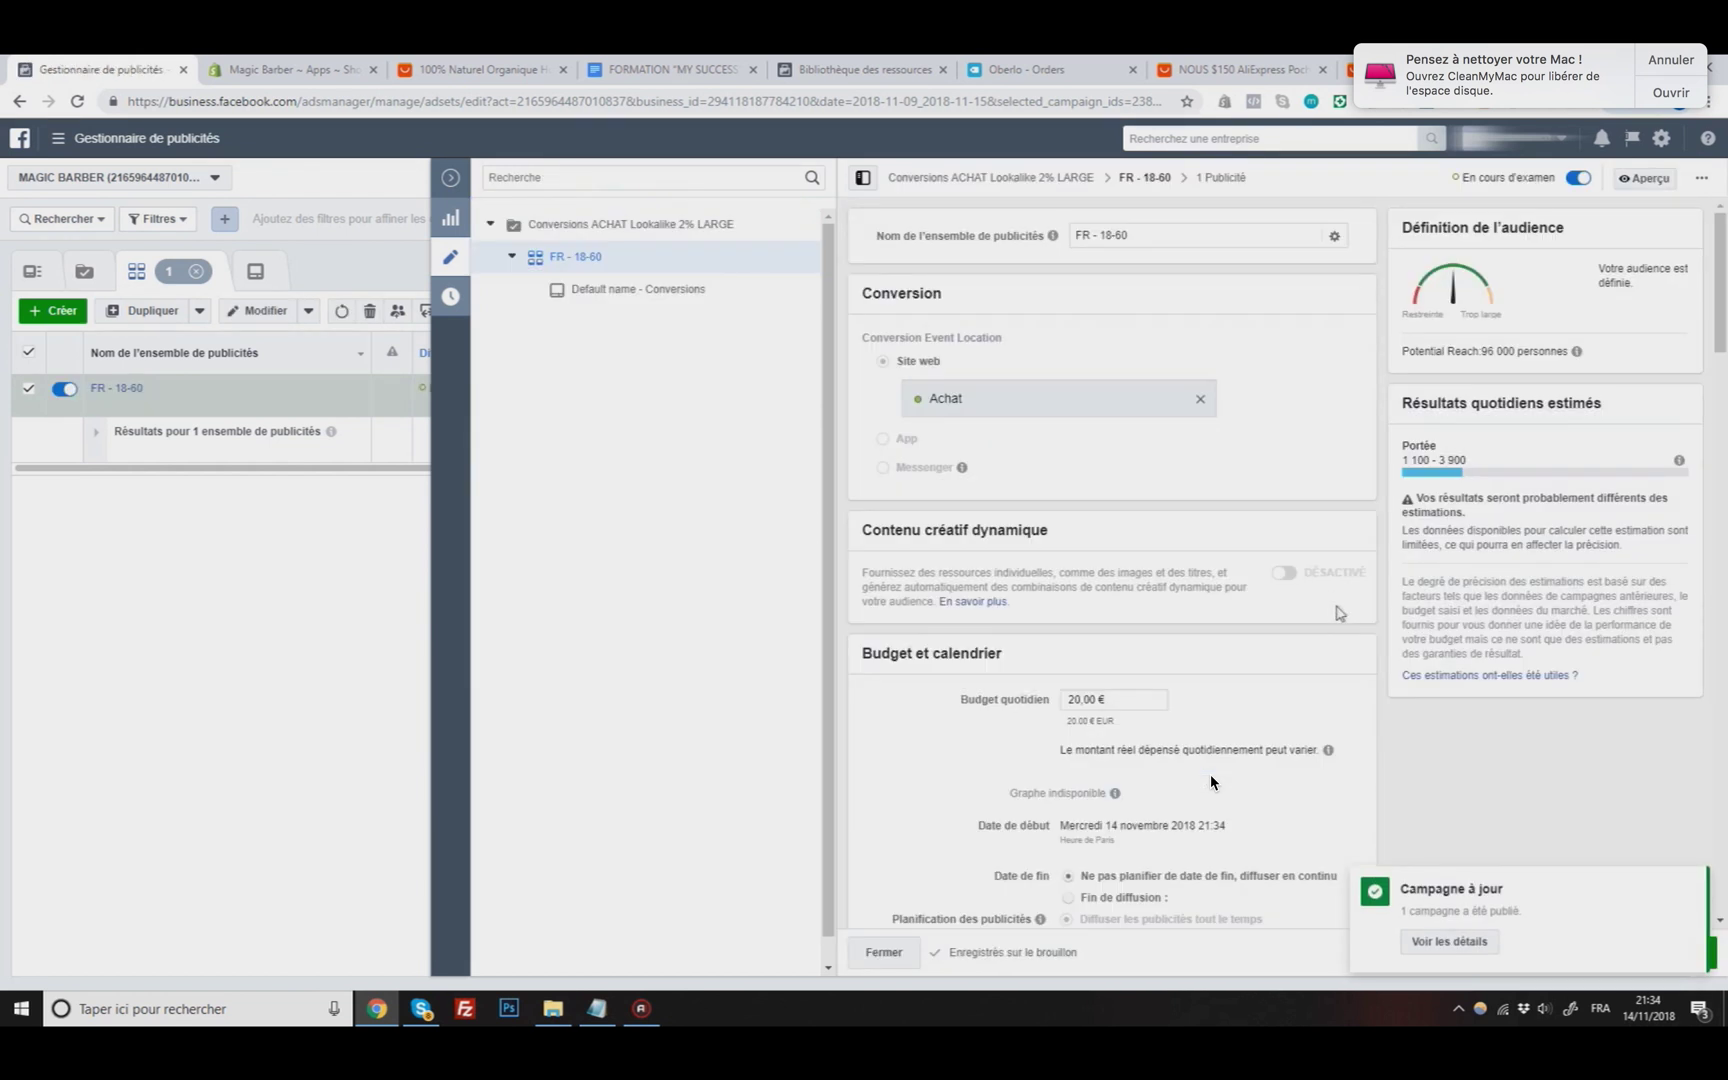
pyautogui.scroll(-15, 1341, 612)
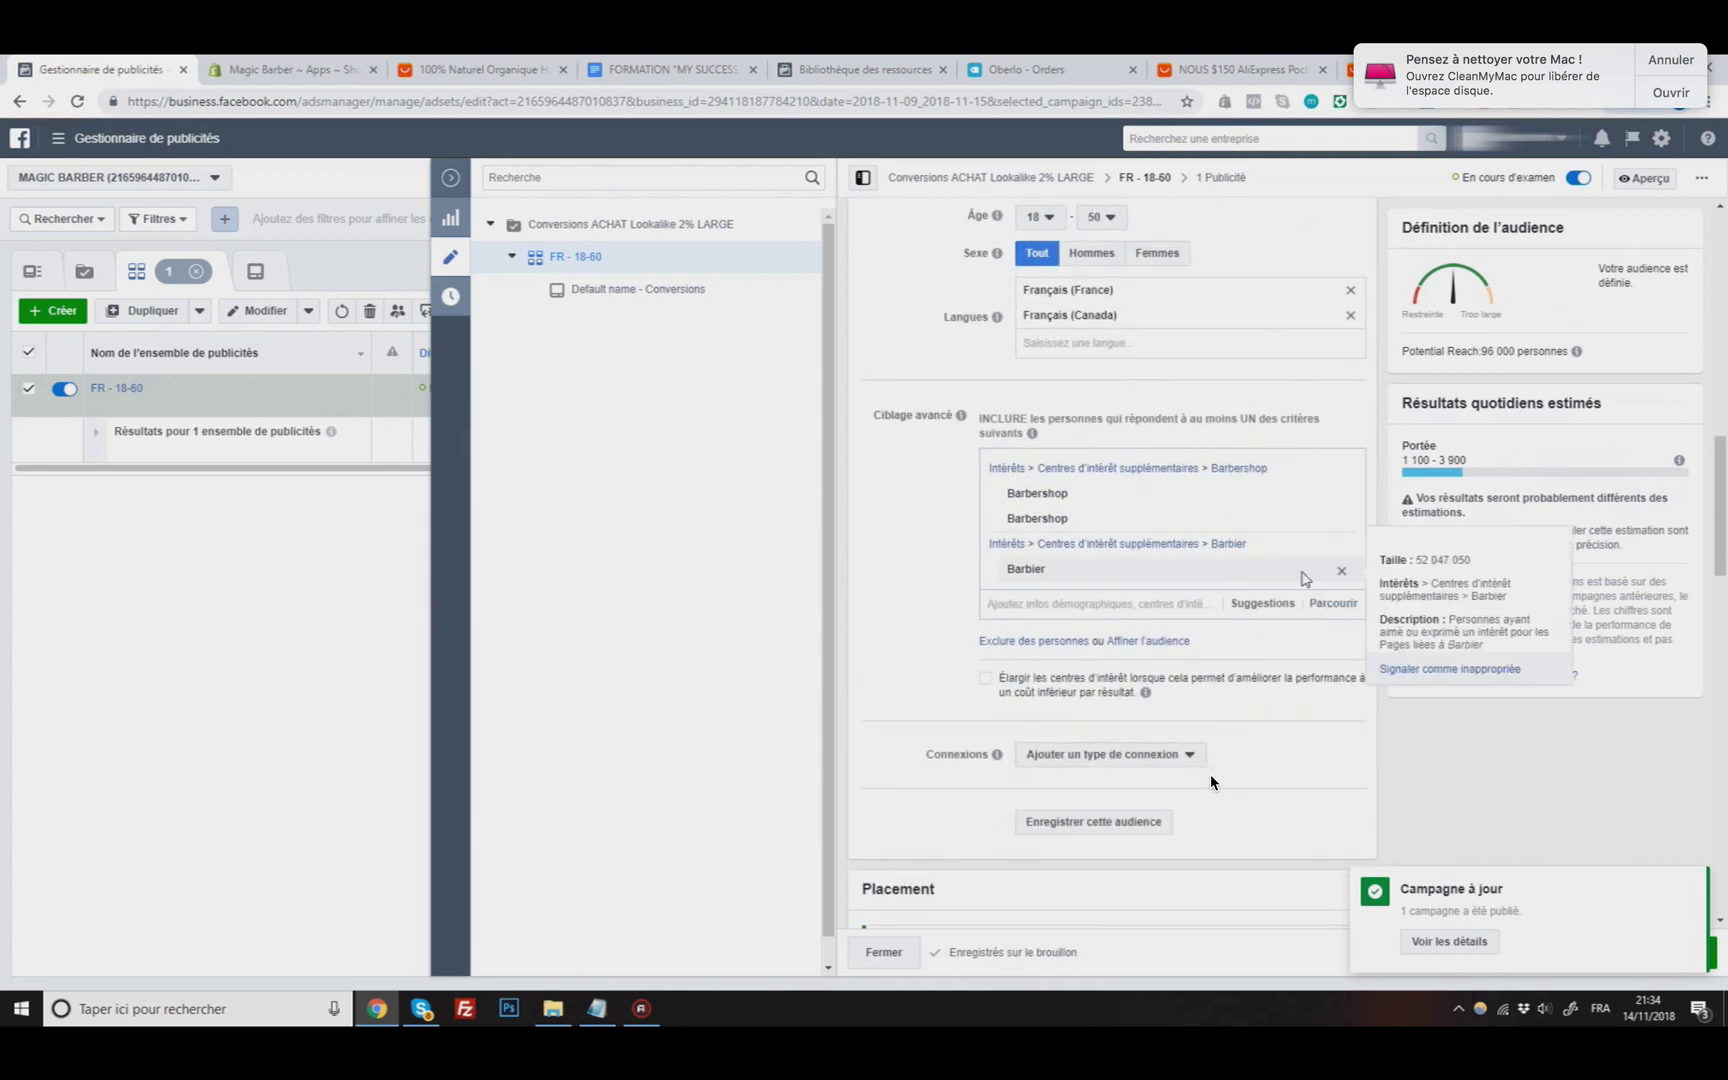
pyautogui.click(1342, 518)
pyautogui.click(1342, 494)
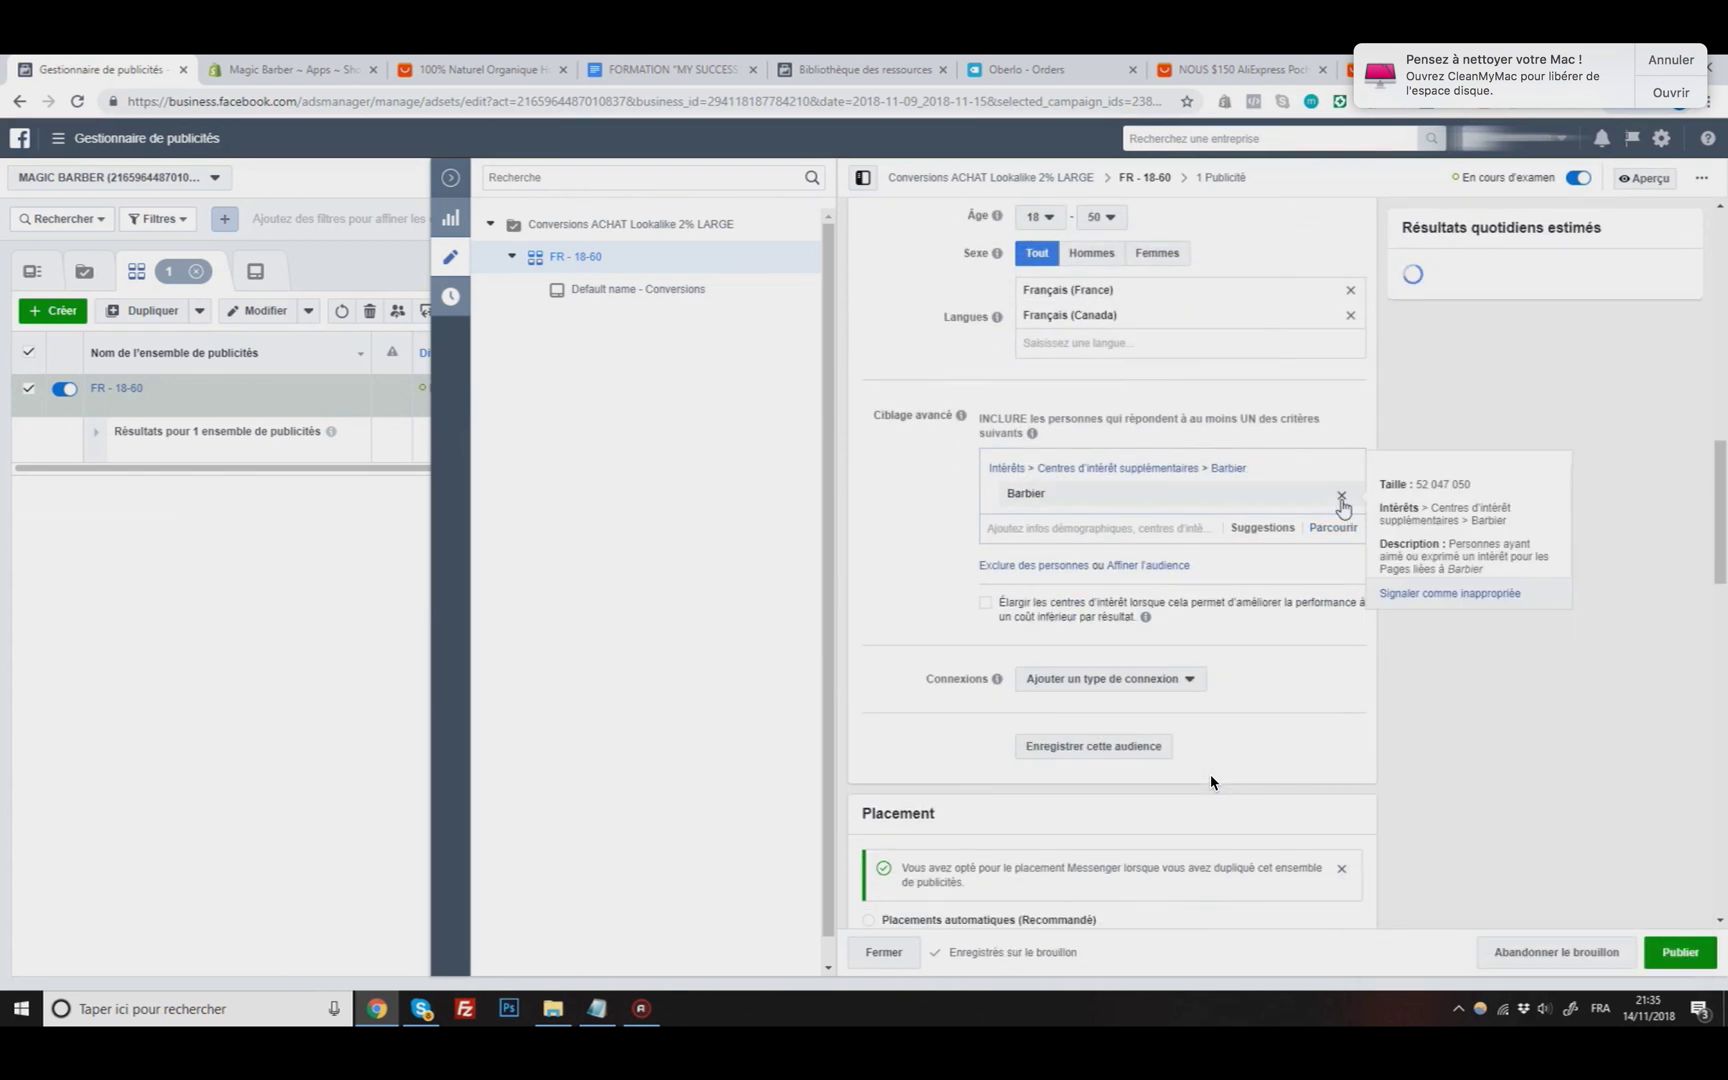
# Step: Review the ad set's placement and audience settings, then publish the broadened Lookalike 2% LARGE ad set
pyautogui.scroll(-10, 1277, 675)
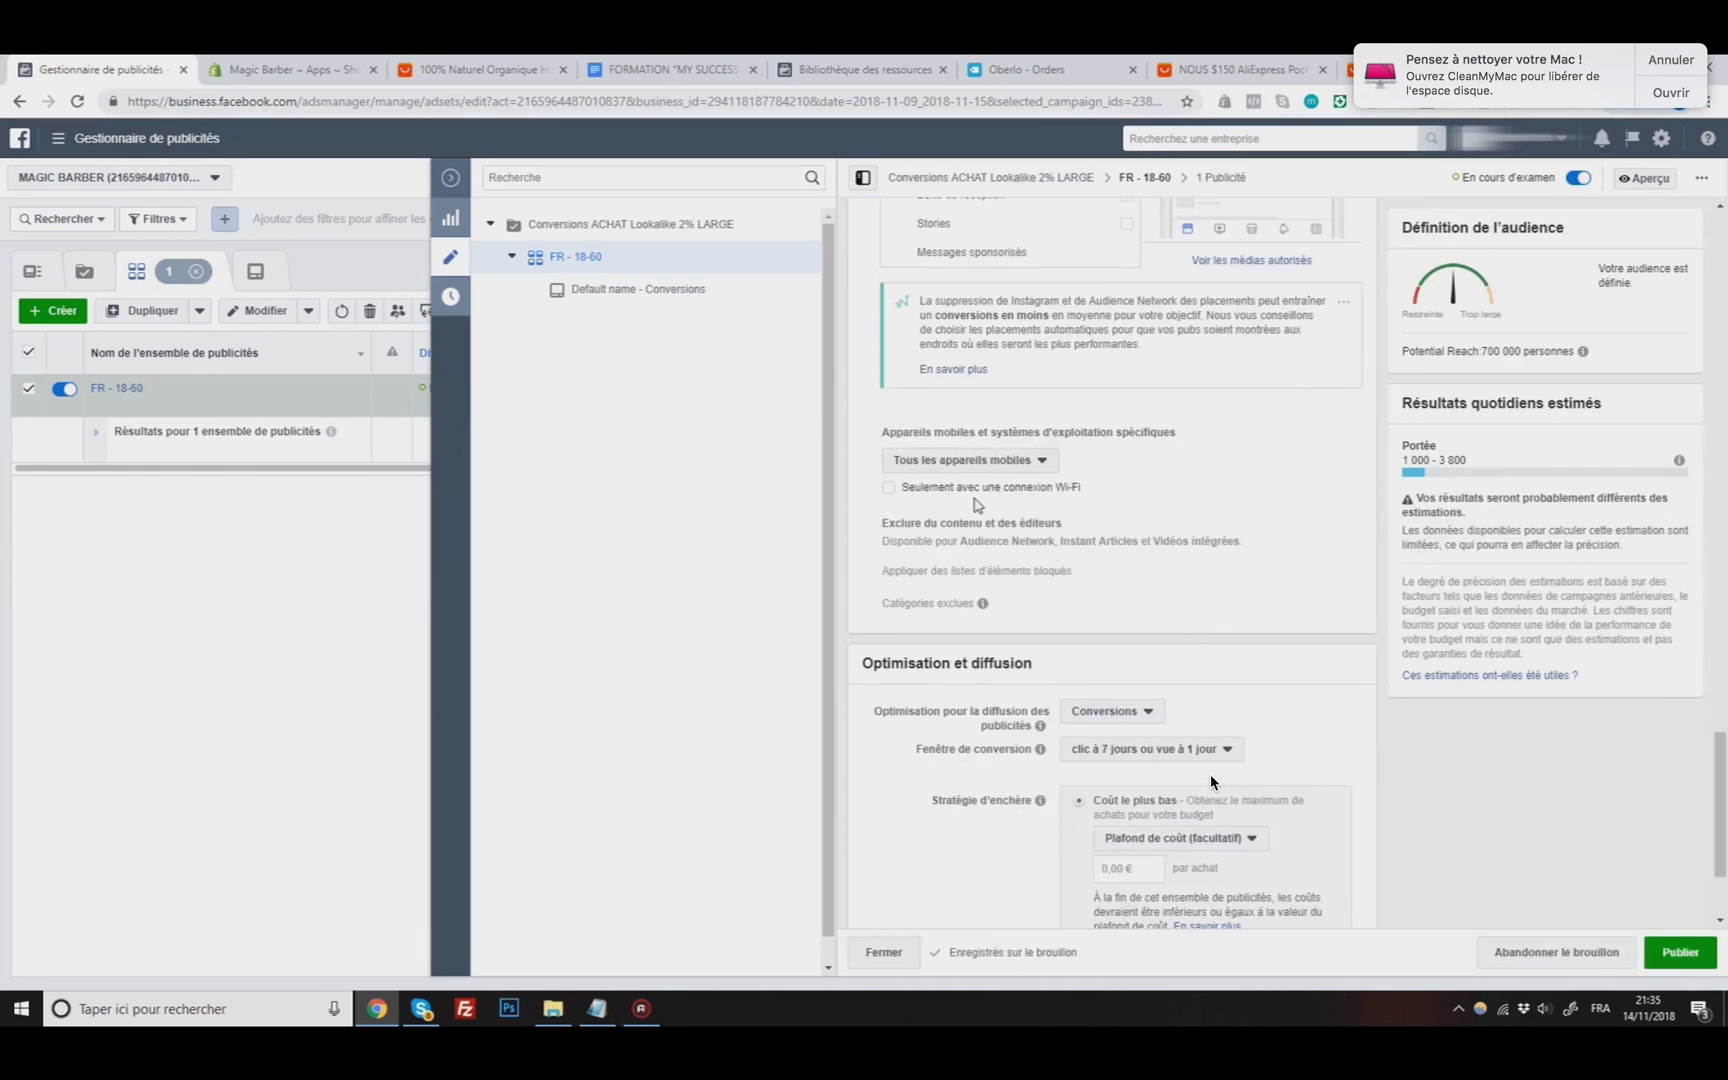
pyautogui.scroll(12, 1190, 636)
pyautogui.scroll(-8, 1100, 630)
pyautogui.scroll(-1, 1212, 782)
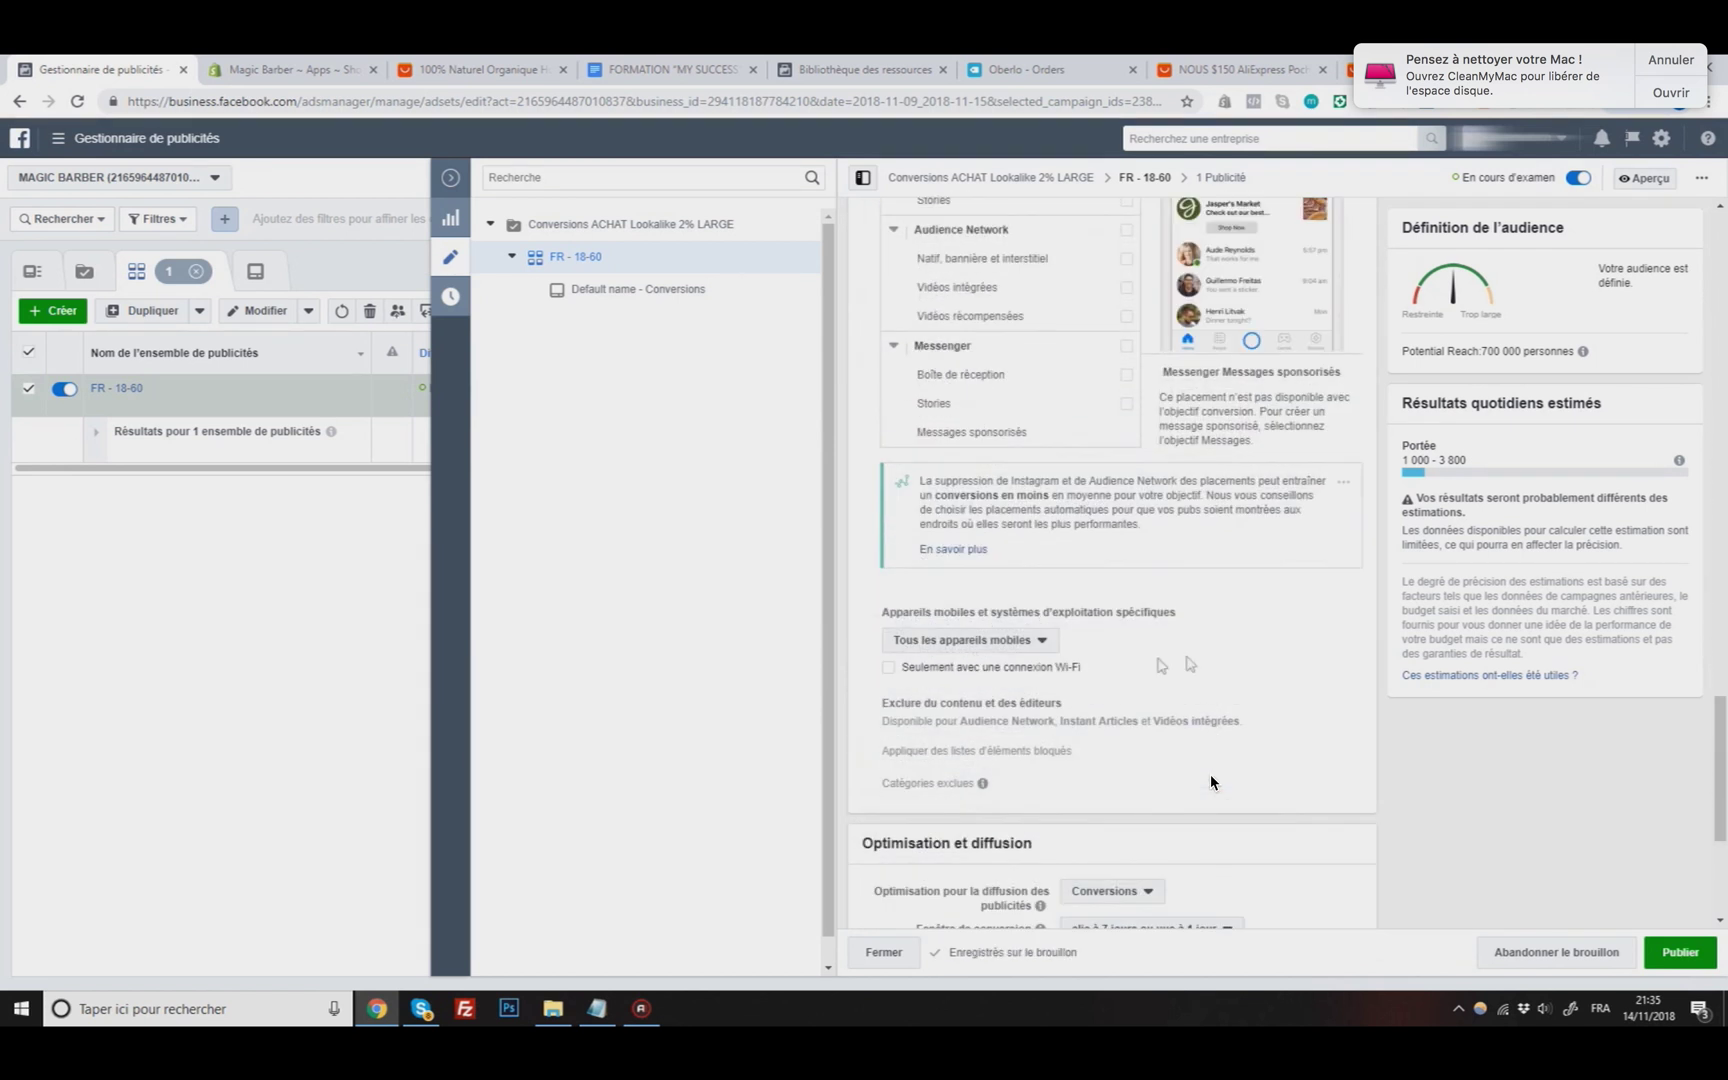
pyautogui.scroll(10, 1212, 782)
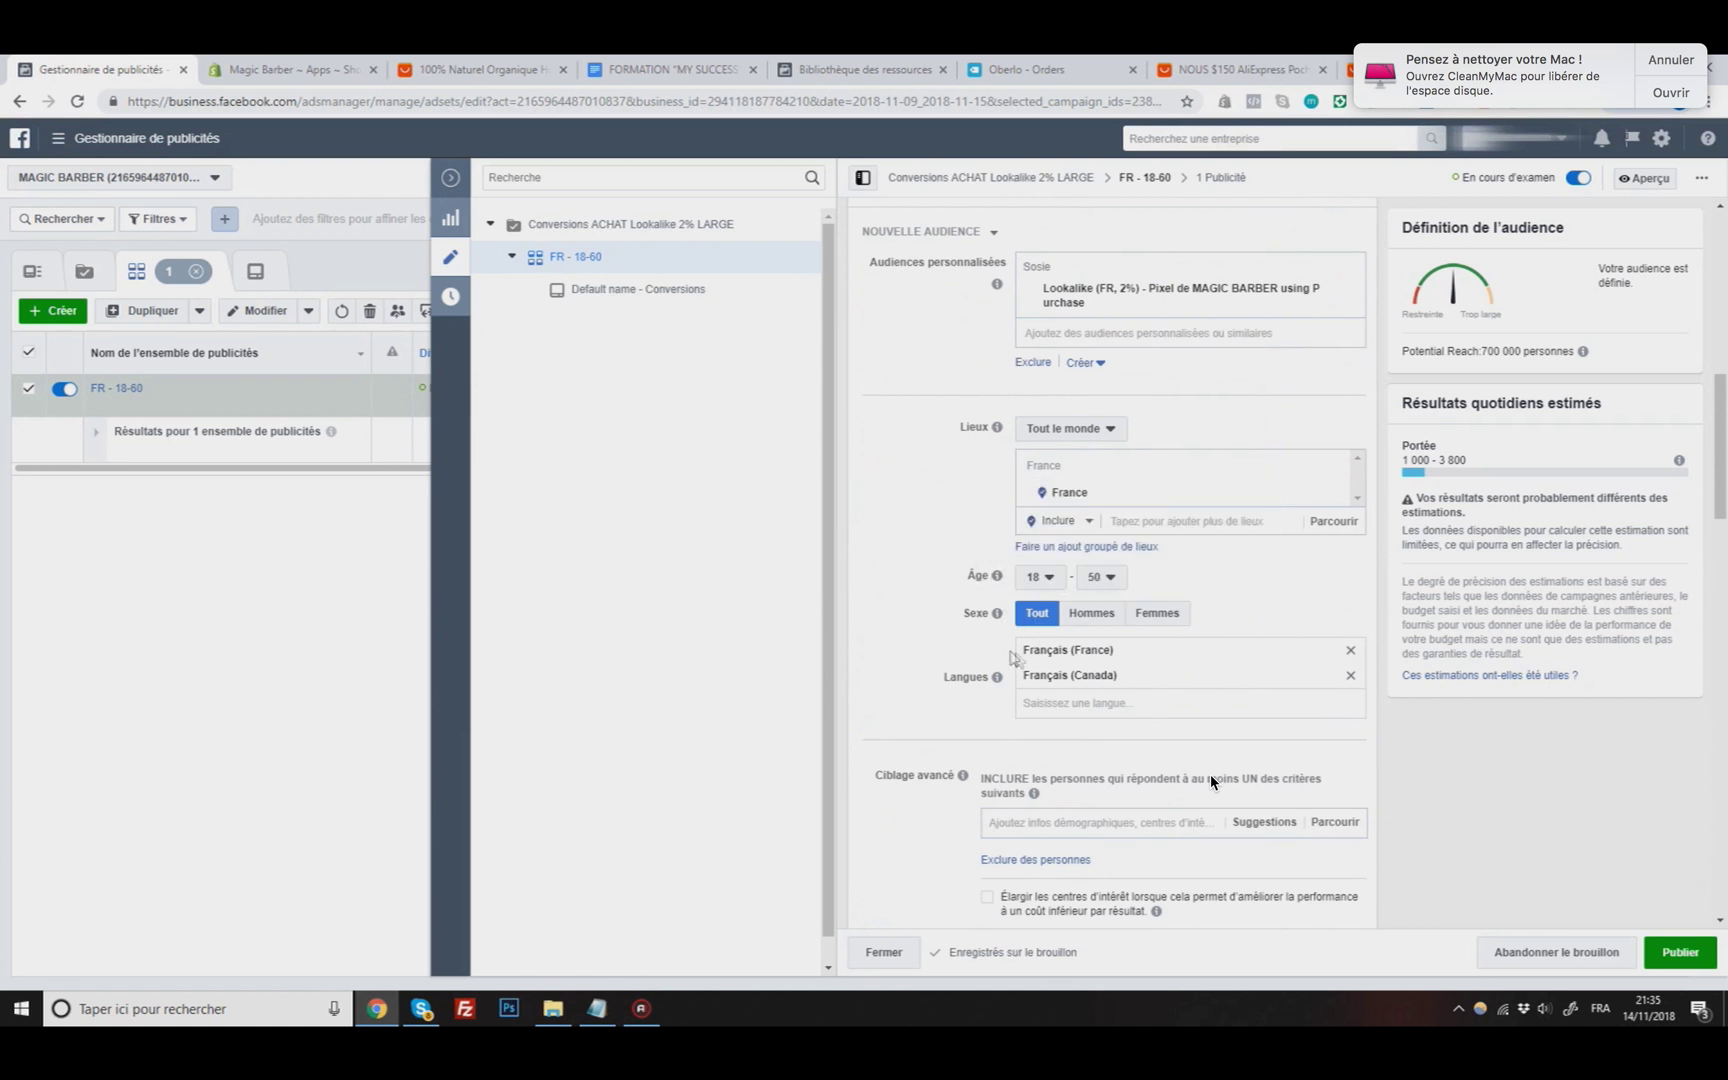
pyautogui.scroll(-3, 1212, 782)
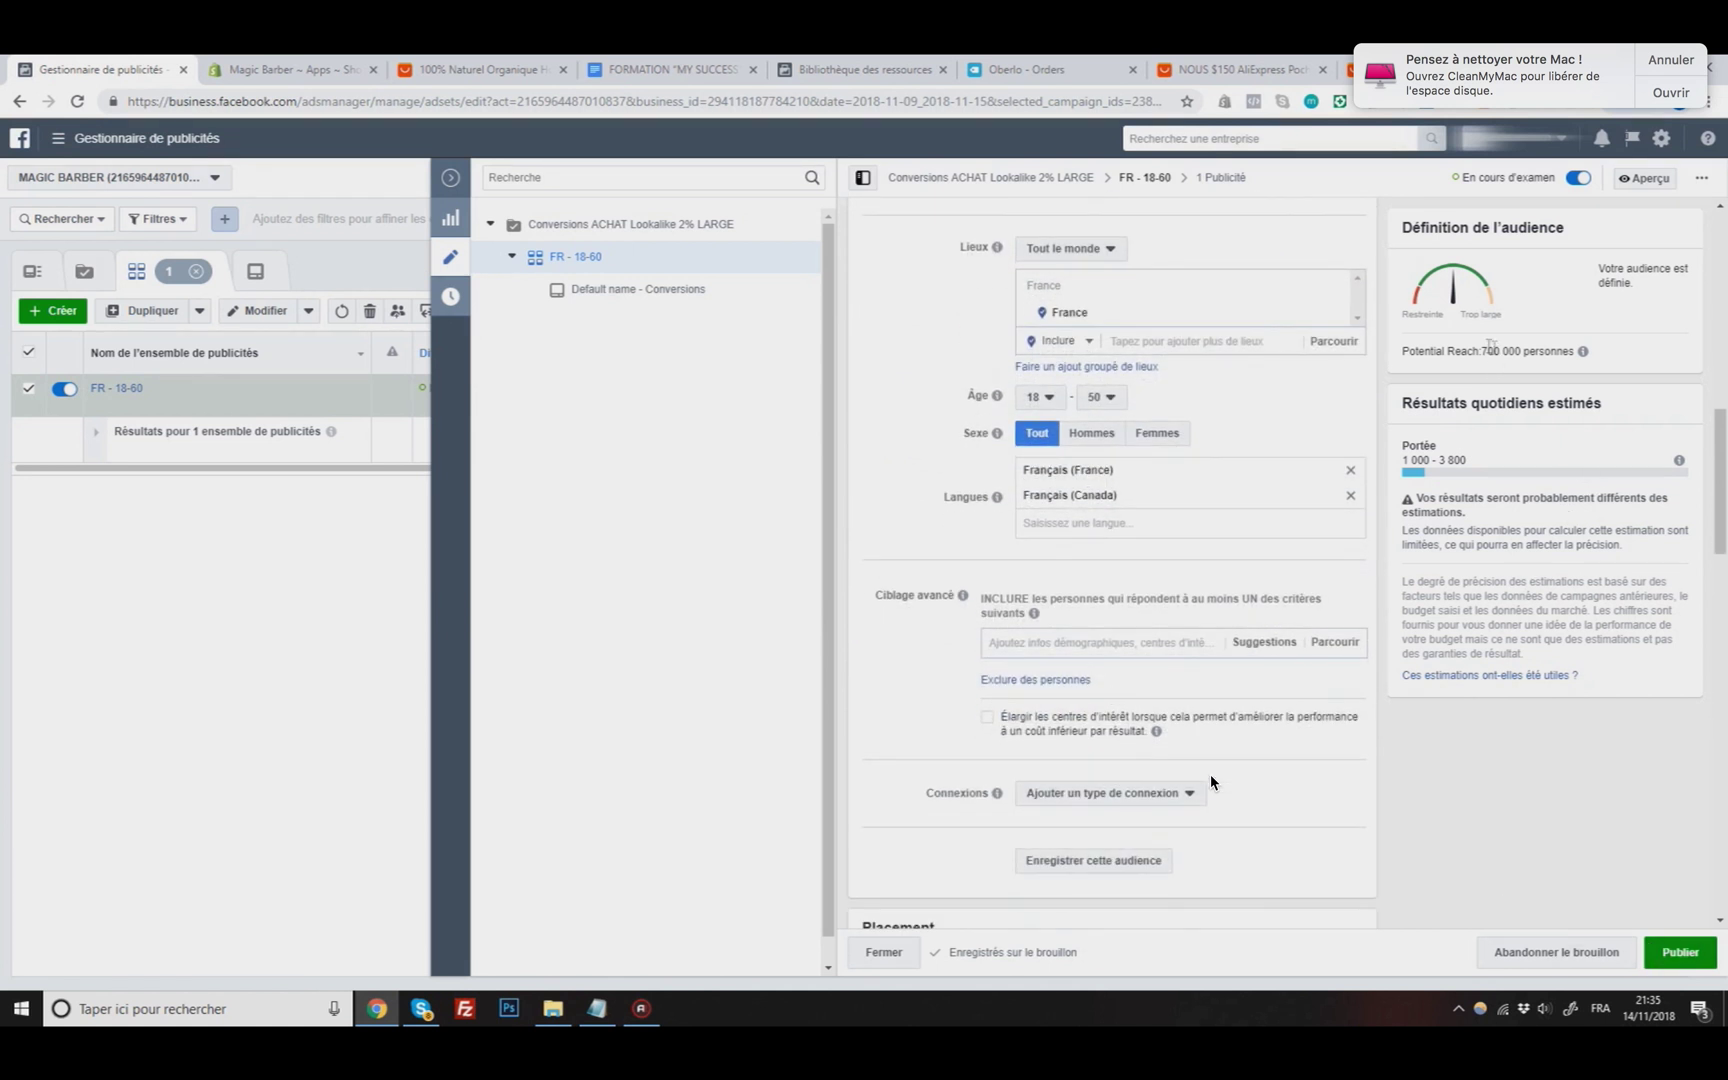
pyautogui.click(1660, 948)
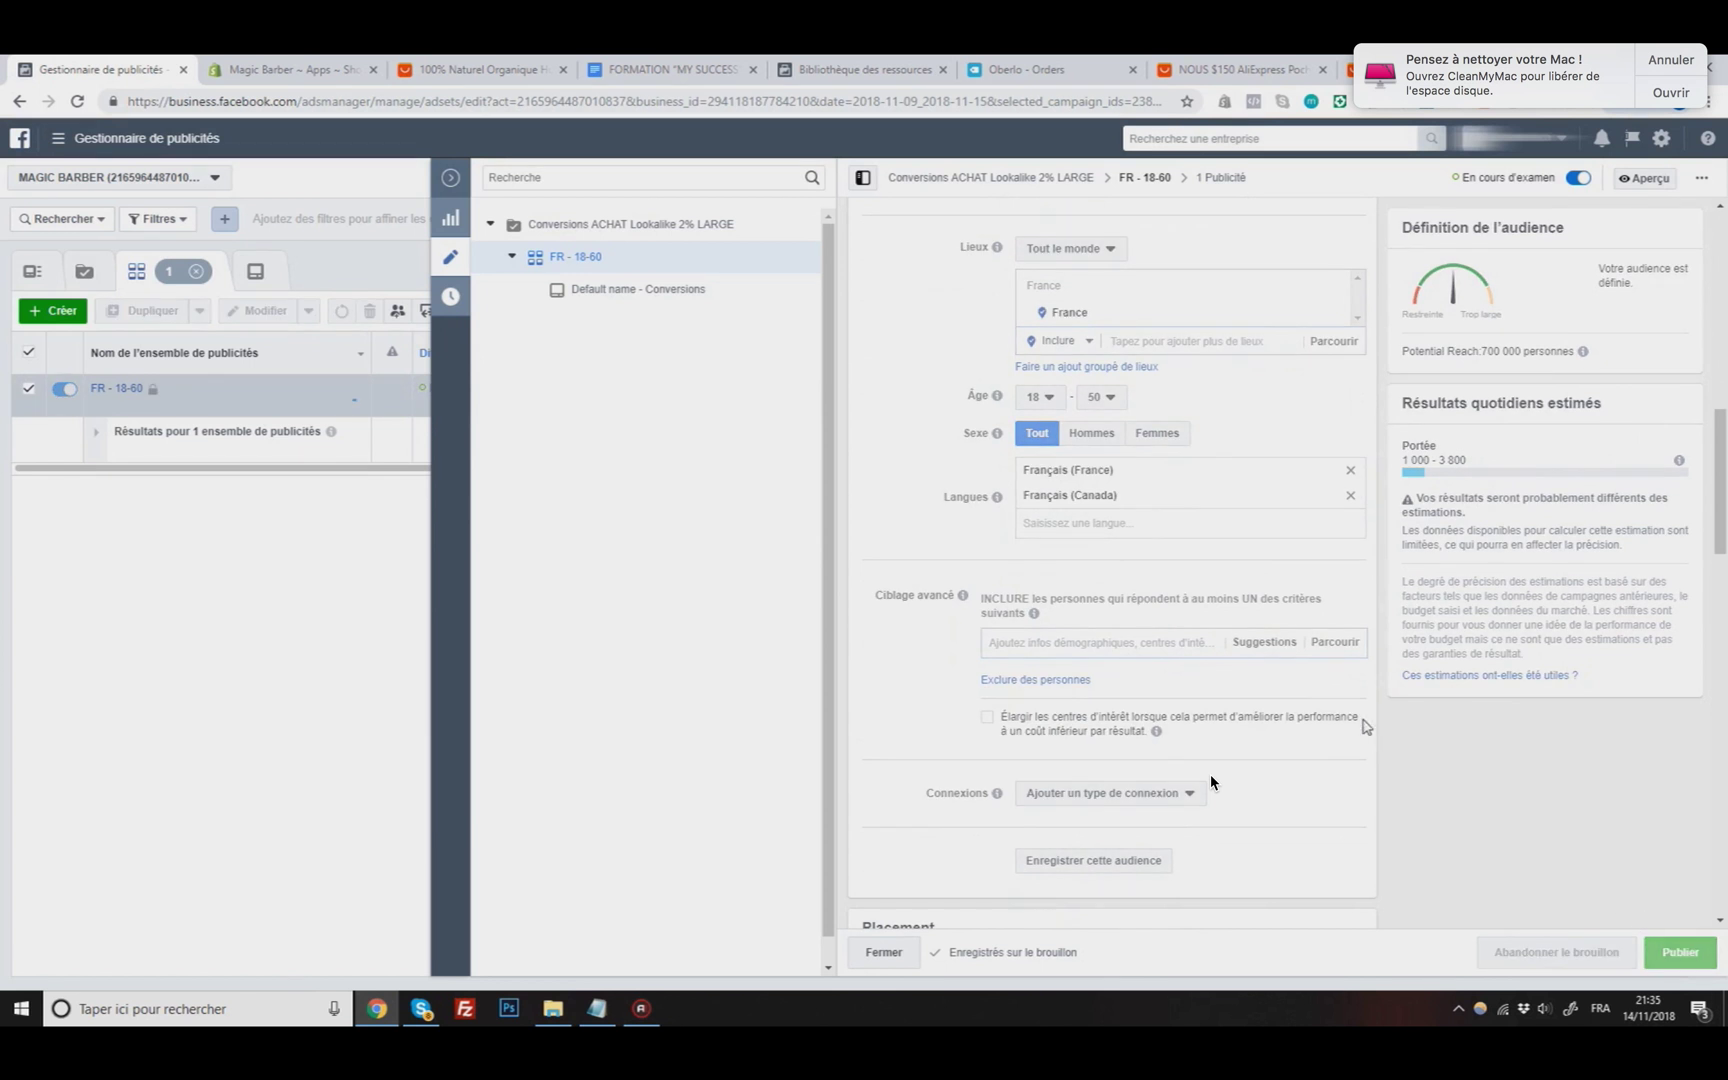